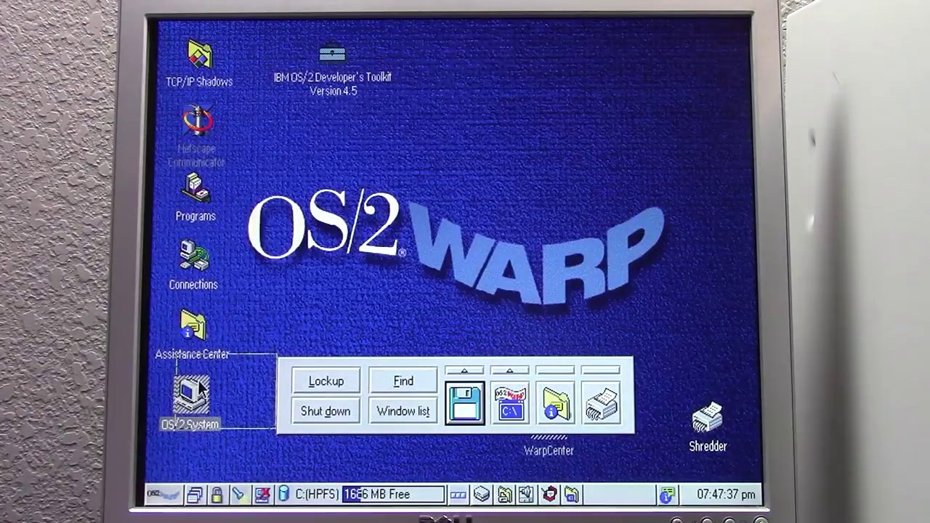
Open the OS/2 System folder from the desktop, then hide its window
{"action": "double_click", "coordinate": [191, 390]}
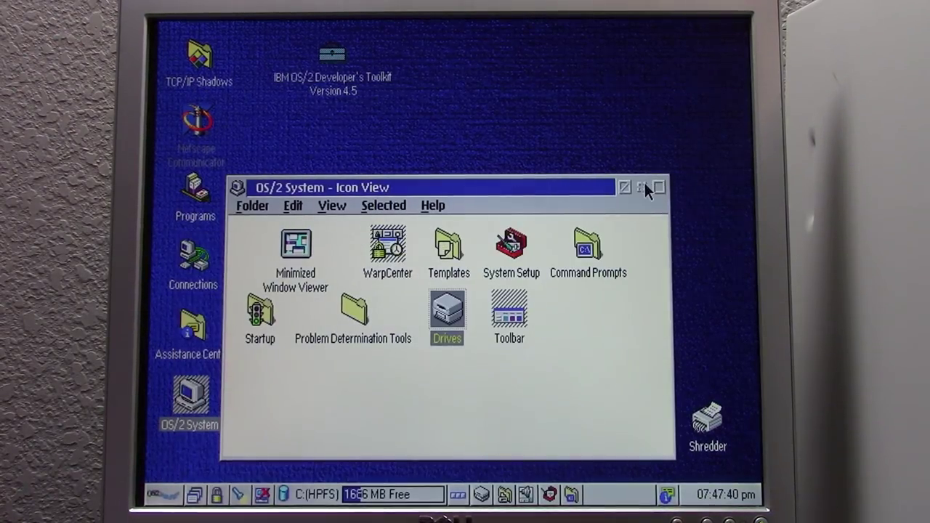
{"action": "left_click", "coordinate": [645, 187]}
{"action": "left_click", "coordinate": [198, 495]}
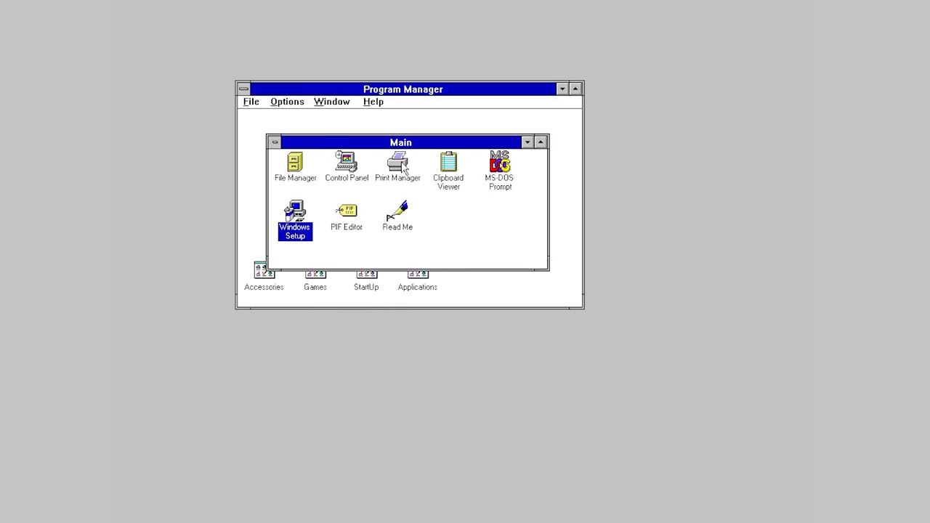
Open File Manager from the Main group and launch setup.exe from drive A
{"action": "double_click", "coordinate": [302, 172]}
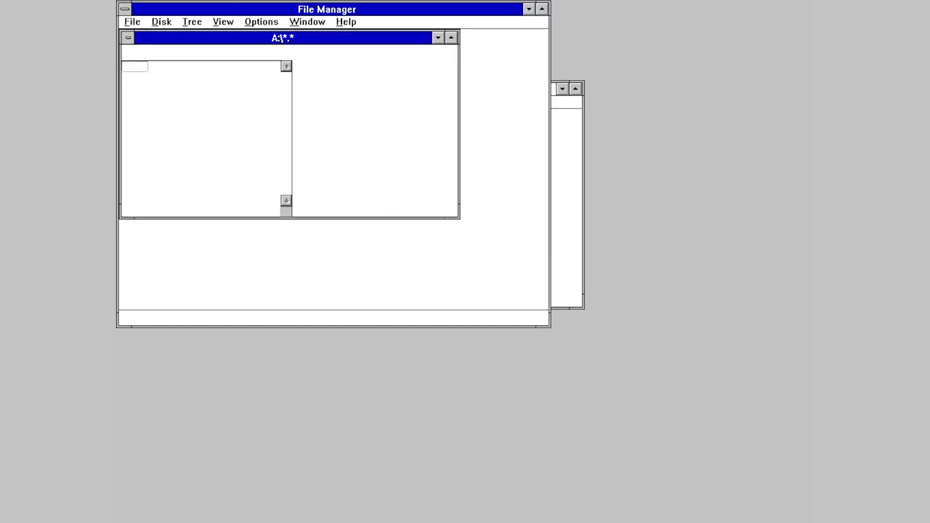
{"action": "left_click_drag", "start_coordinate": [240, 10], "coordinate": [285, 56]}
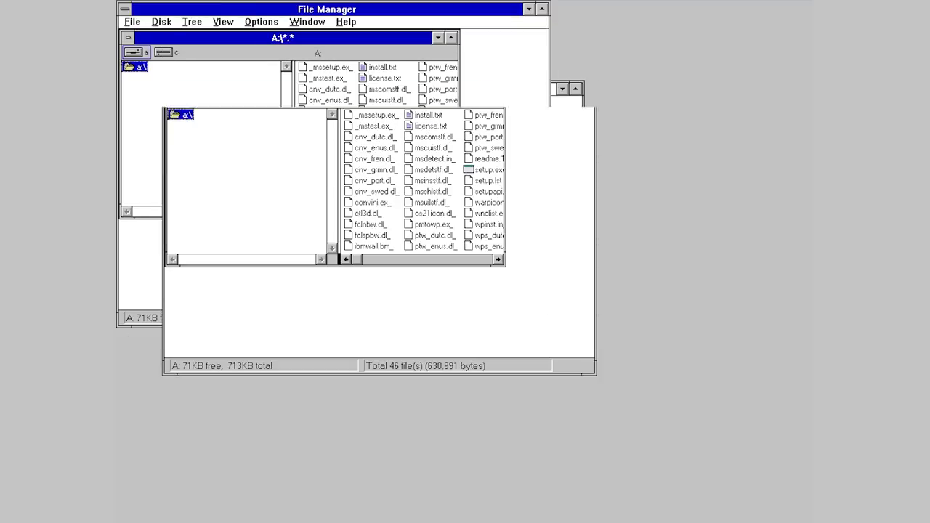
{"action": "double_click", "coordinate": [473, 171]}
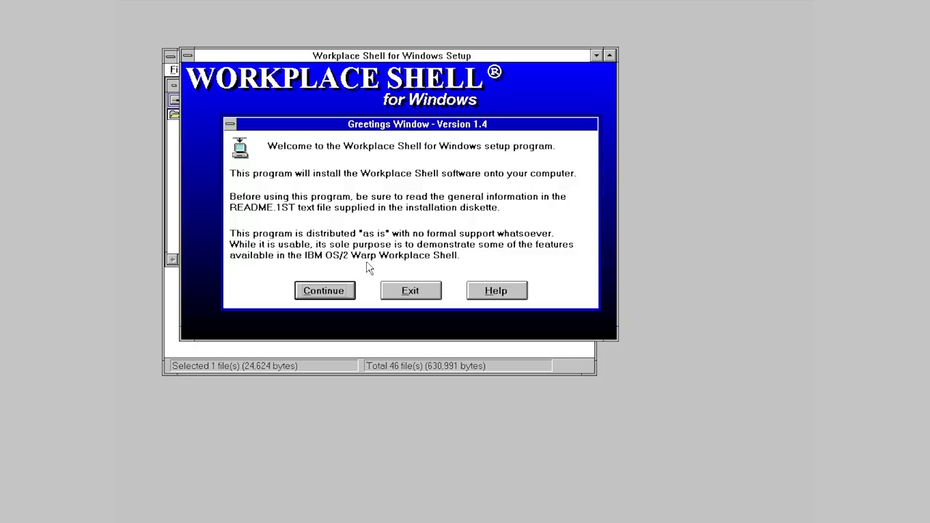
Start a new Workplace Shell installation into C:\WPSHELL with the US English language resources
{"action": "left_click", "coordinate": [332, 292]}
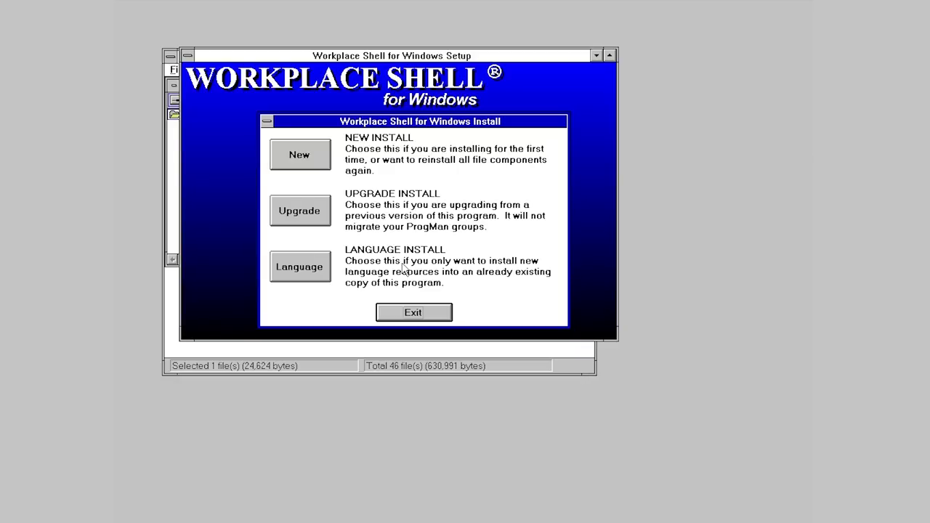
{"action": "left_click", "coordinate": [326, 164]}
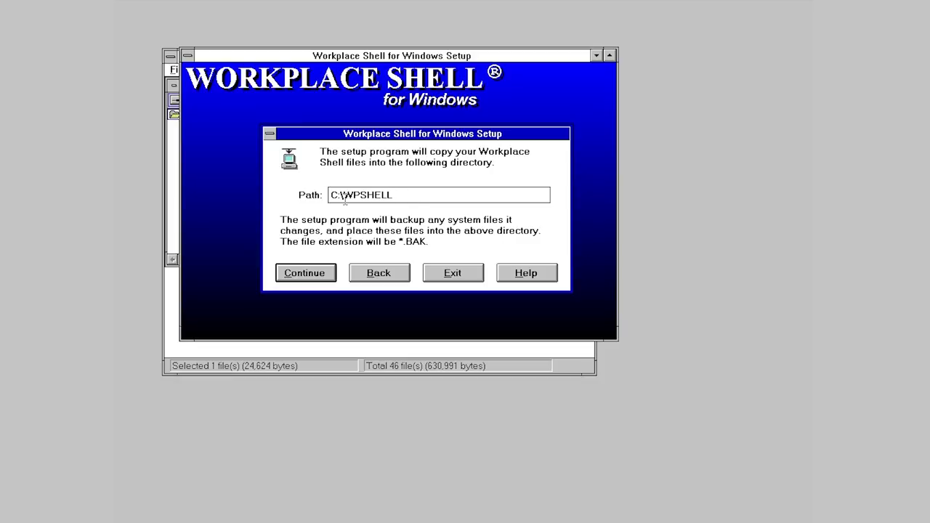
{"action": "left_click", "coordinate": [325, 274]}
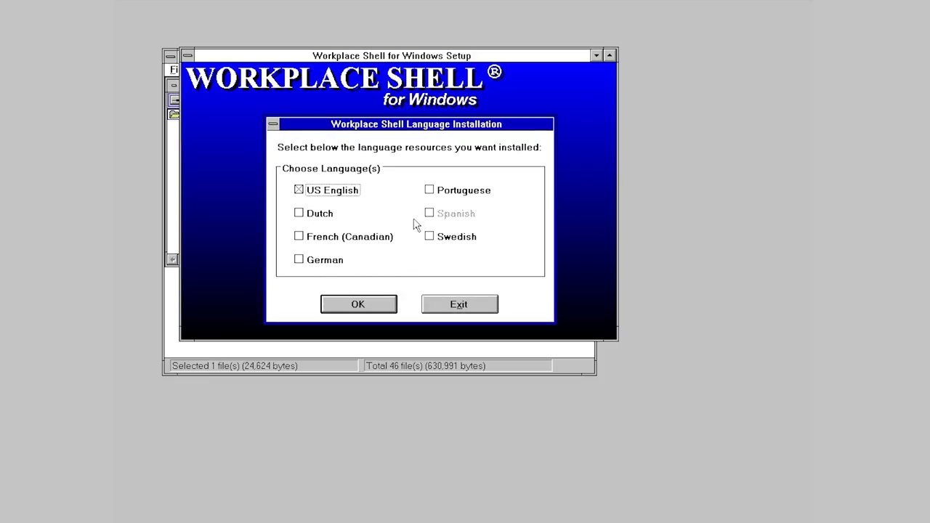
{"action": "left_click", "coordinate": [370, 304]}
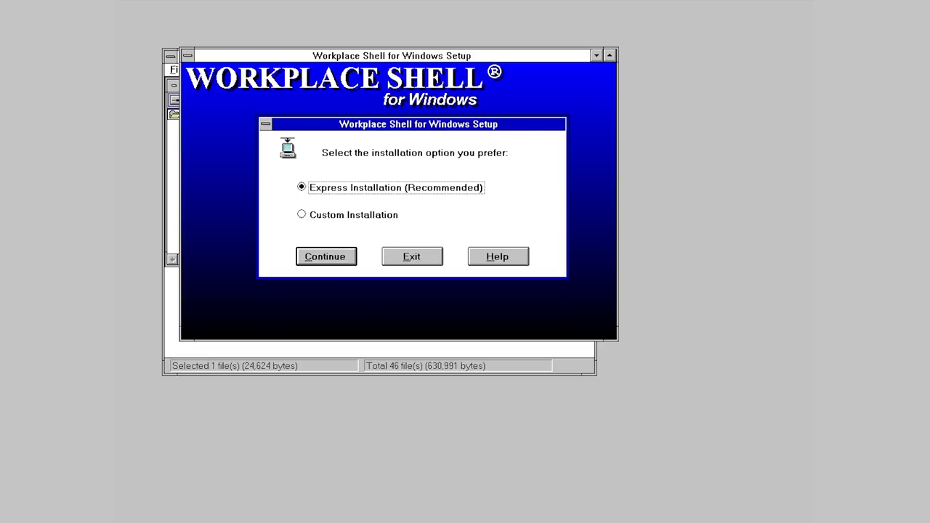
Run the custom installation with all four features enabled, including Workplace Shell as the default shell, and finish setup
{"action": "left_click", "coordinate": [341, 216]}
{"action": "left_click", "coordinate": [345, 261]}
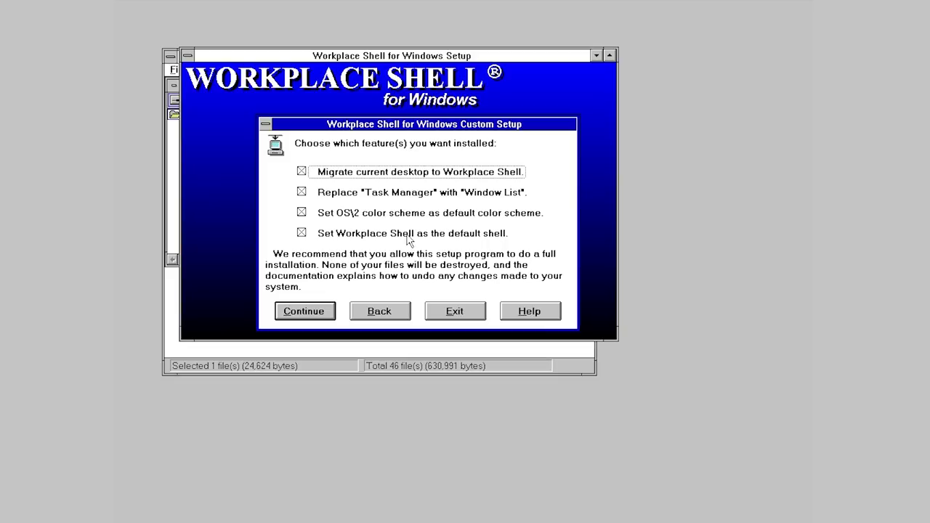
{"action": "left_click", "coordinate": [408, 238]}
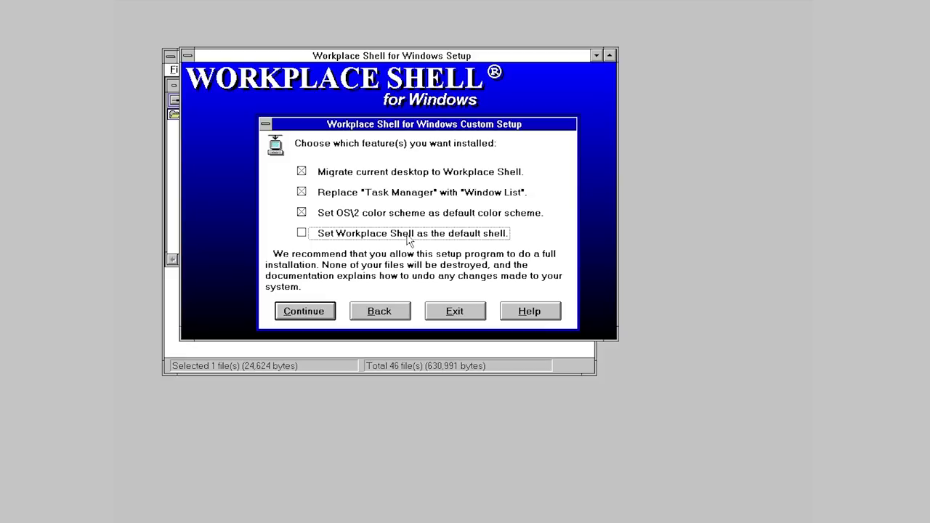
{"action": "left_click", "coordinate": [407, 240]}
{"action": "left_click", "coordinate": [320, 318]}
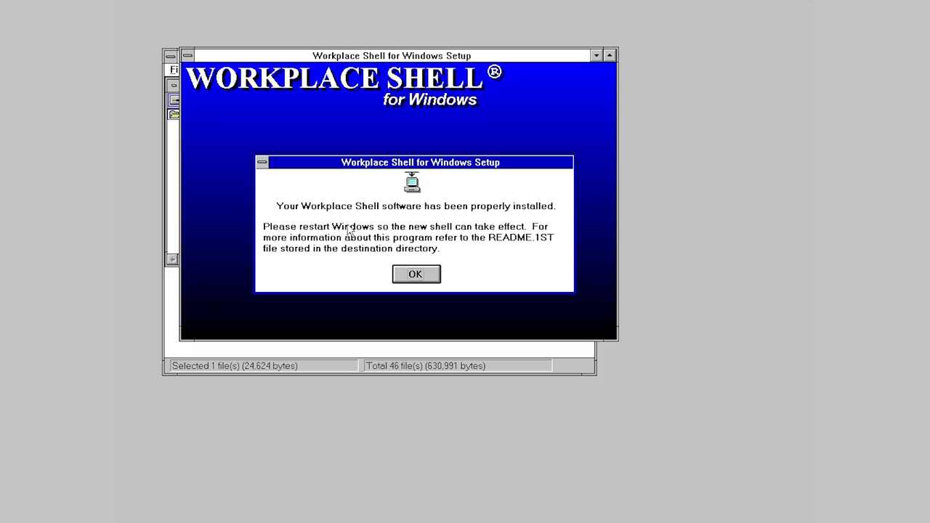
{"action": "left_click", "coordinate": [415, 277]}
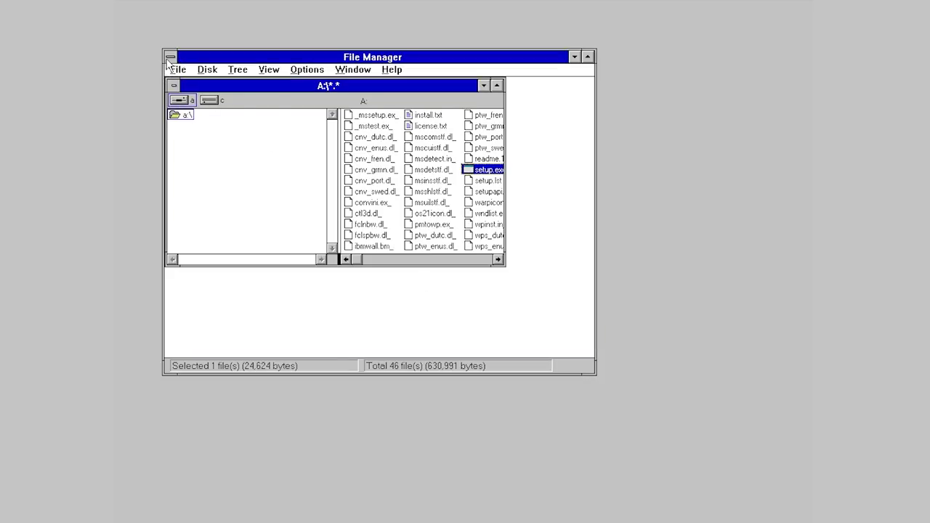
Close File Manager and restart Windows by ending the session and running win from the DOS prompt
{"action": "left_click", "coordinate": [170, 57]}
{"action": "left_click", "coordinate": [182, 137]}
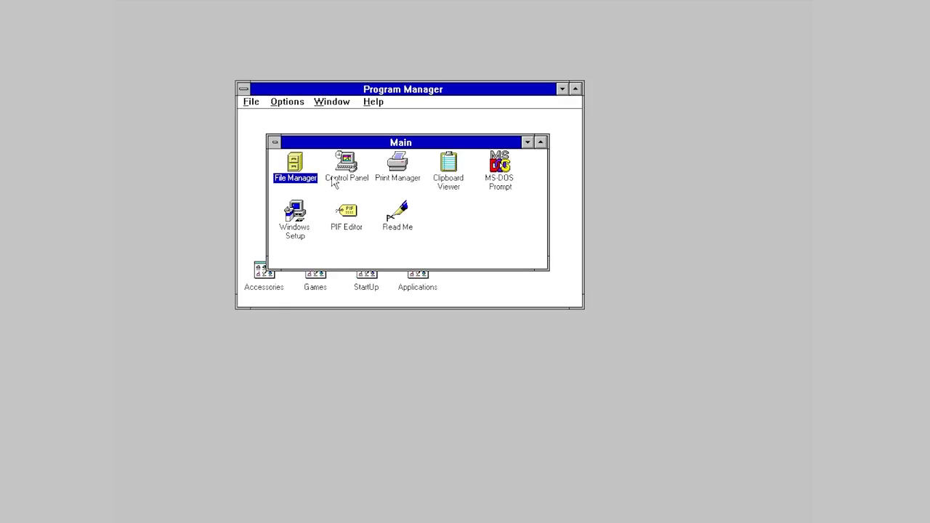
{"action": "left_click", "coordinate": [256, 108]}
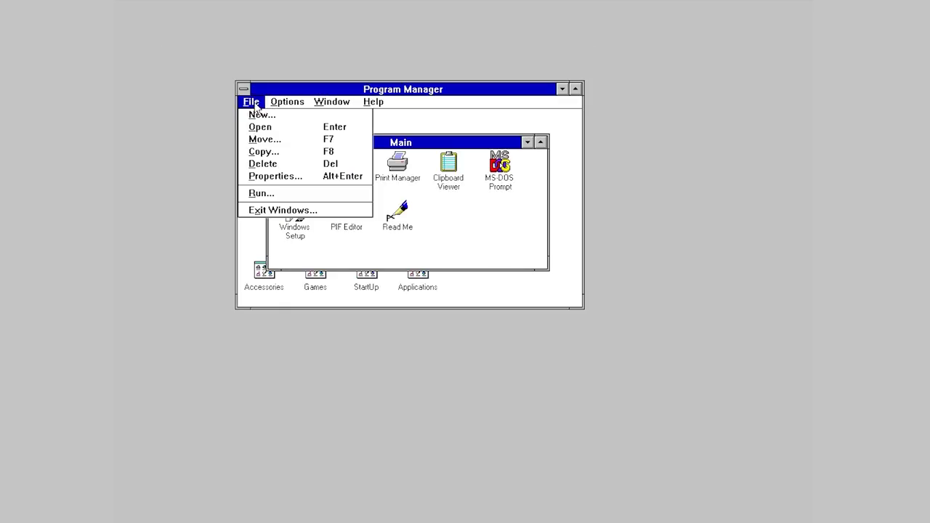
{"action": "left_click", "coordinate": [276, 211]}
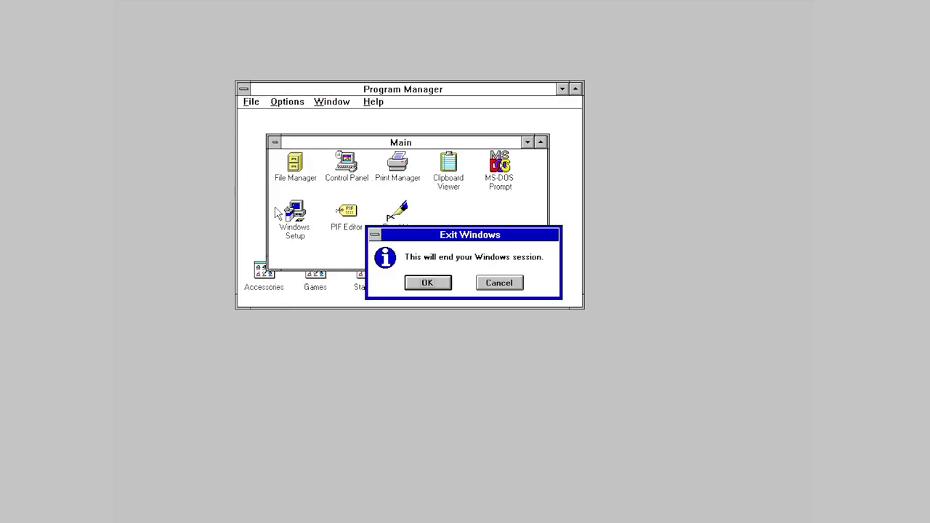
{"action": "left_click", "coordinate": [432, 282]}
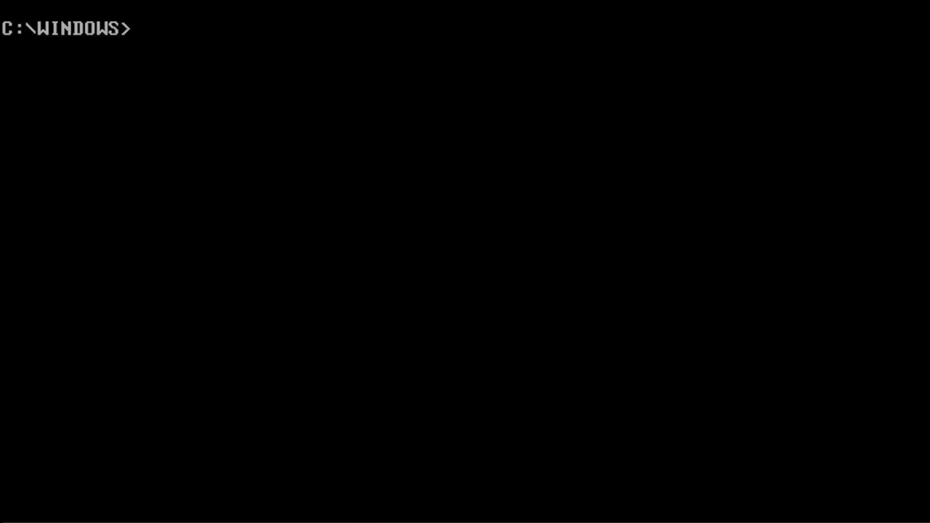
{"action": "type", "text": "win"}
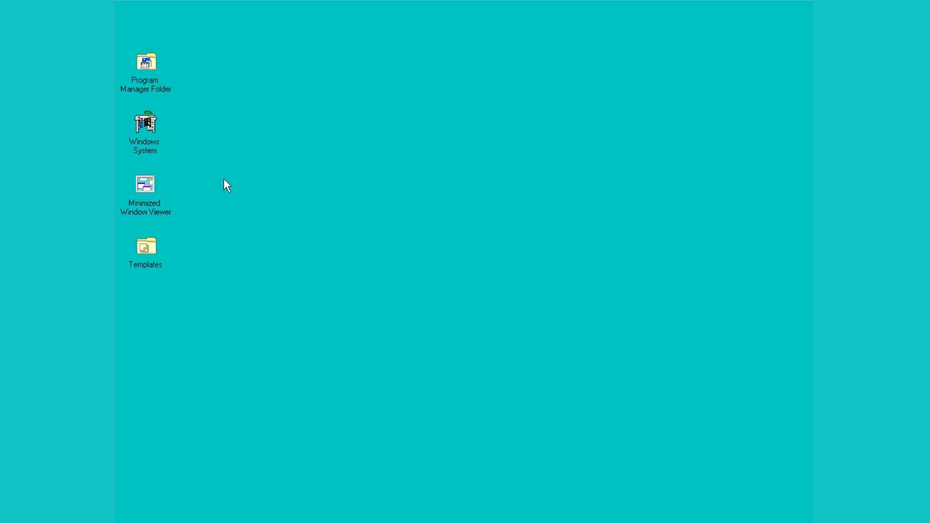
Open the Program Manager Folder and reposition its window higher on the desktop
{"action": "double_click", "coordinate": [146, 62]}
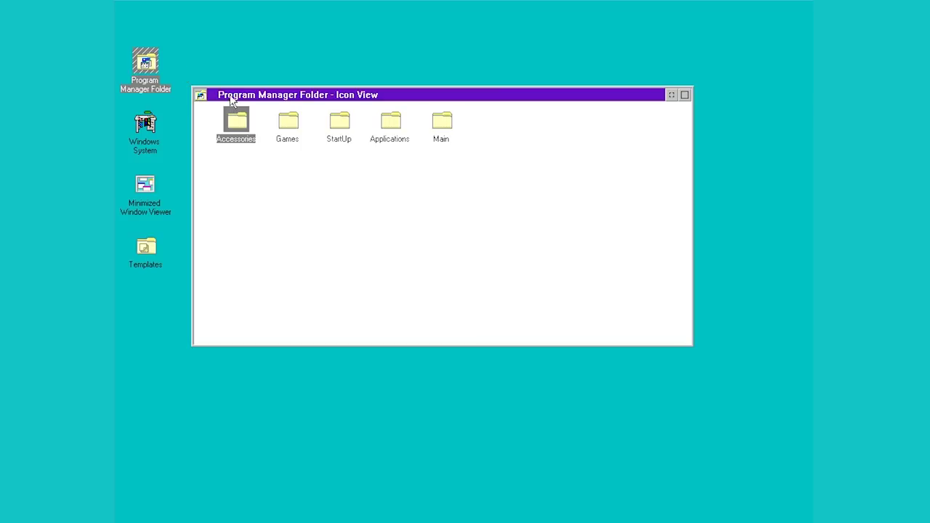
{"action": "left_click_drag", "start_coordinate": [231, 100], "coordinate": [221, 92]}
{"action": "left_click", "coordinate": [276, 174]}
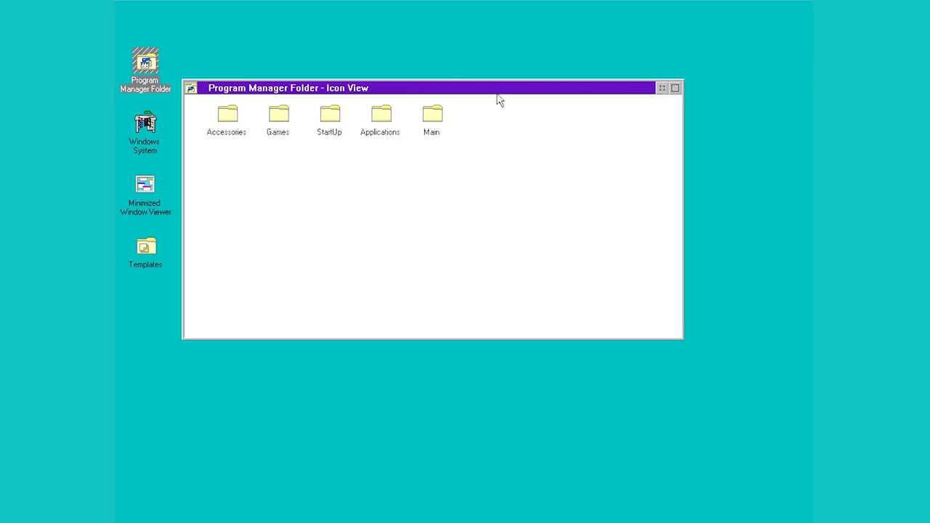
{"action": "left_click_drag", "start_coordinate": [498, 92], "coordinate": [520, 72]}
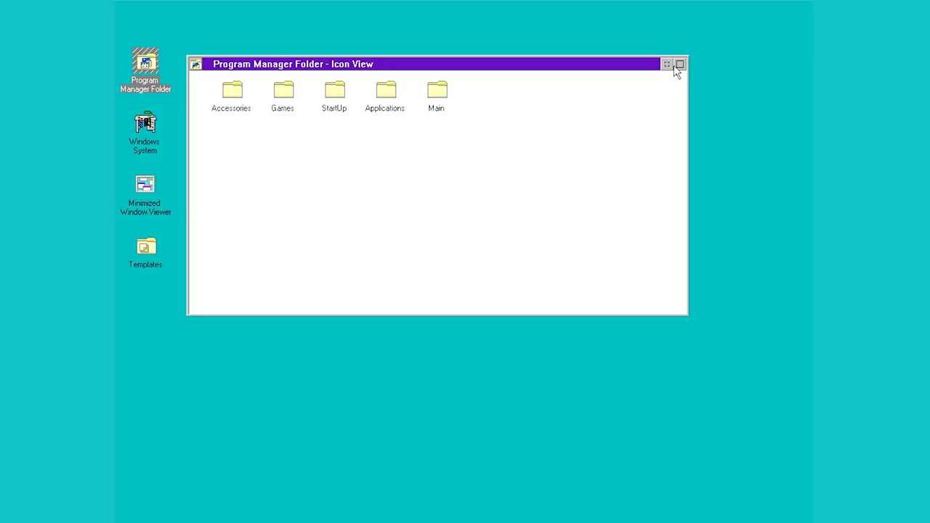
Maximize and restore the Program Manager Folder window, then minimize it
{"action": "left_click", "coordinate": [680, 64]}
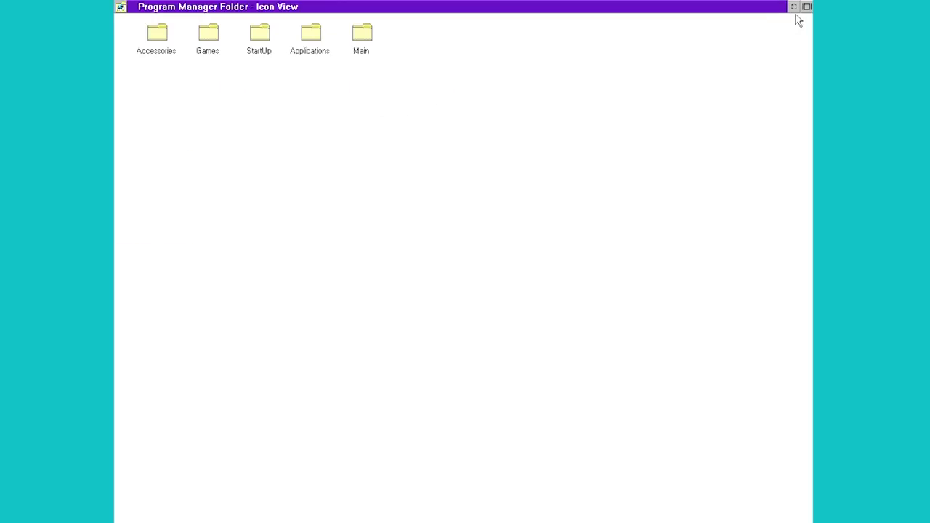
{"action": "left_click", "coordinate": [807, 6]}
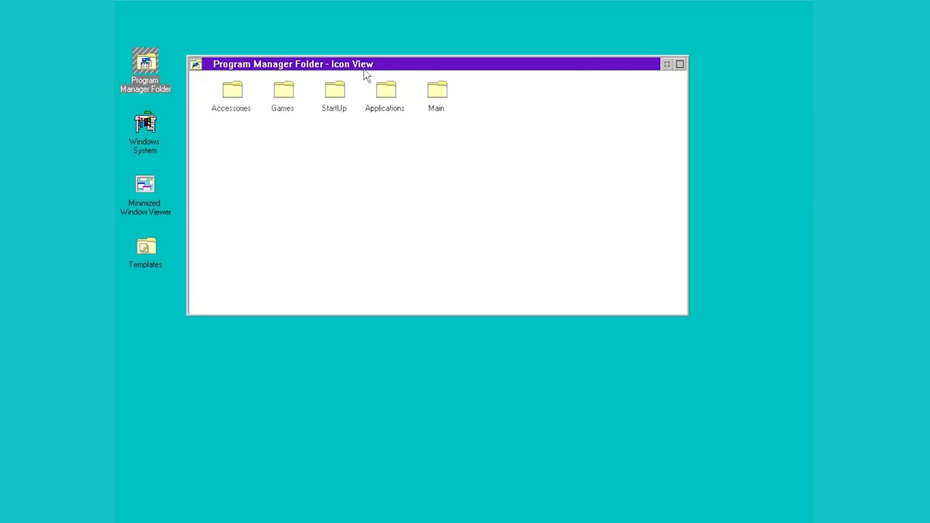
{"action": "left_click", "coordinate": [197, 65]}
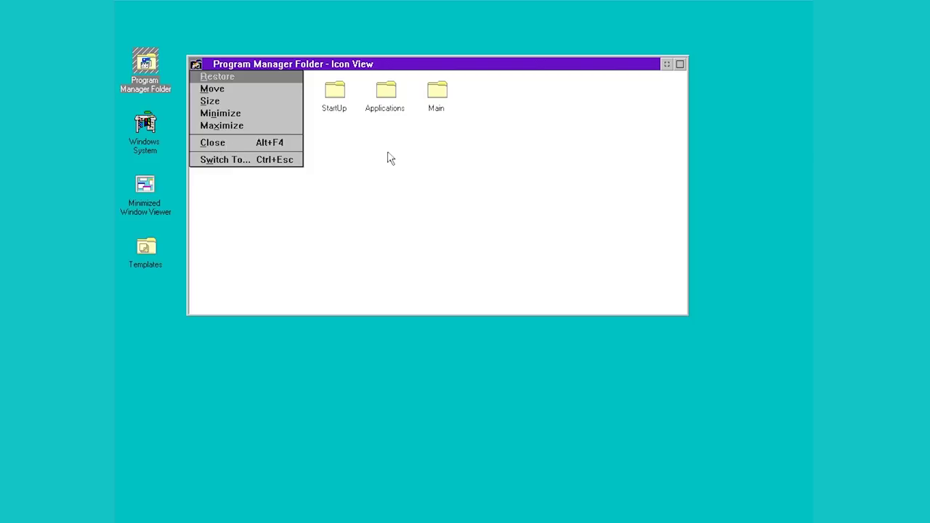
{"action": "left_click", "coordinate": [668, 66]}
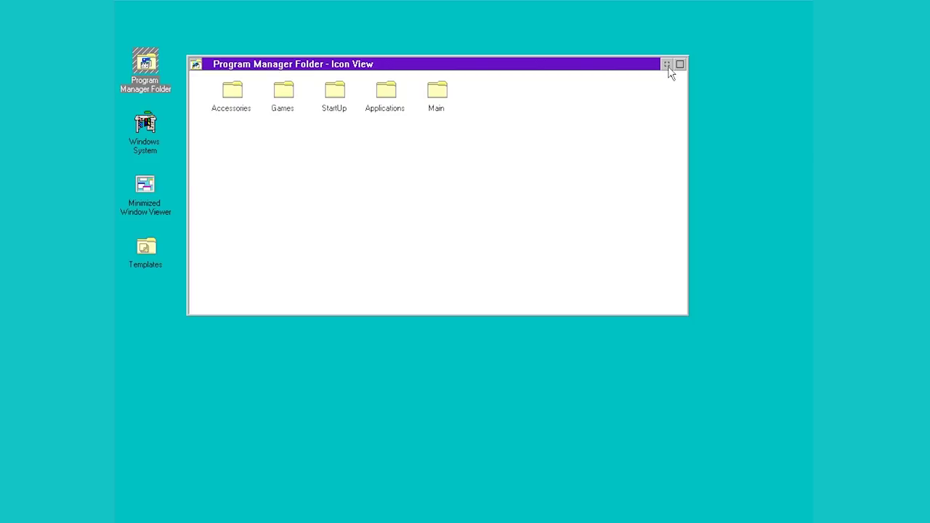
{"action": "left_click", "coordinate": [667, 65]}
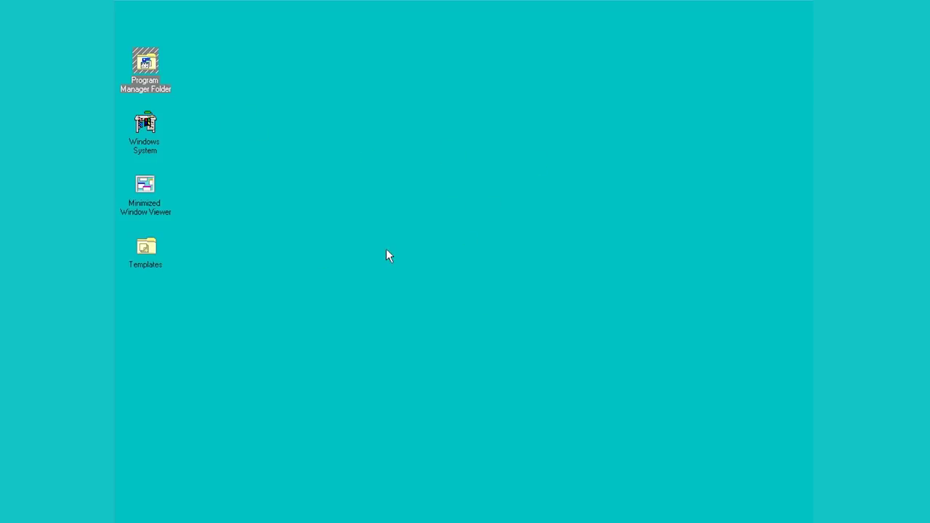
Close the minimized Program Manager Folder through its desktop object
{"action": "left_click", "coordinate": [370, 229]}
{"action": "right_click", "coordinate": [147, 65]}
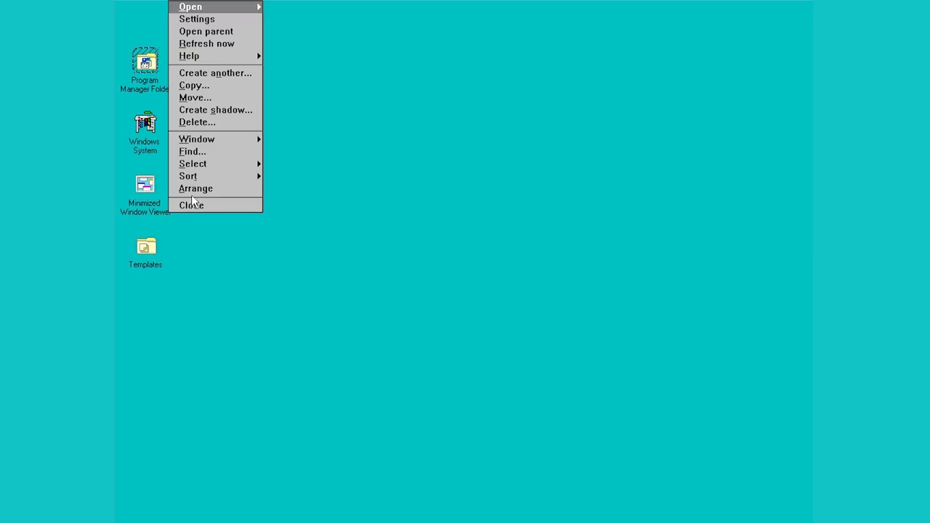
{"action": "left_click", "coordinate": [191, 206]}
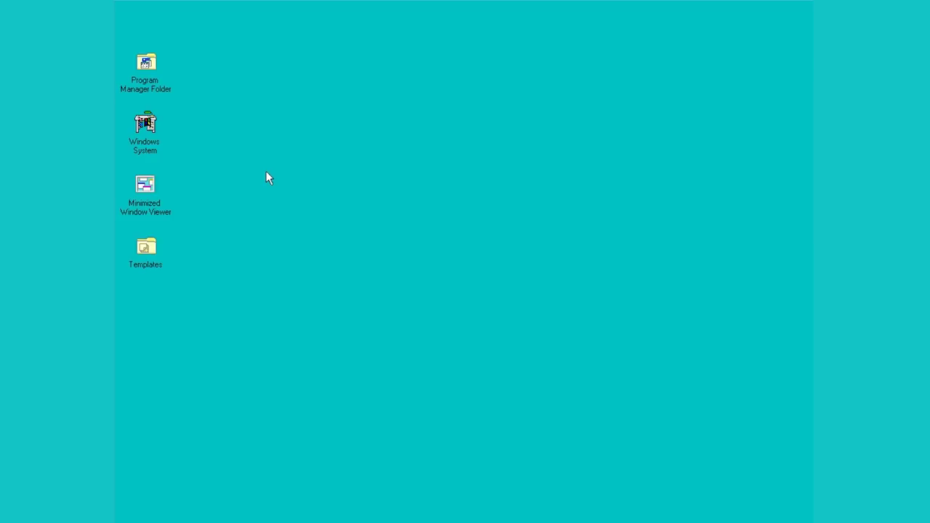
Reopen the Program Manager Folder, select the Accessories, Games and StartUp folders together, and clear the selection
{"action": "double_click", "coordinate": [149, 64]}
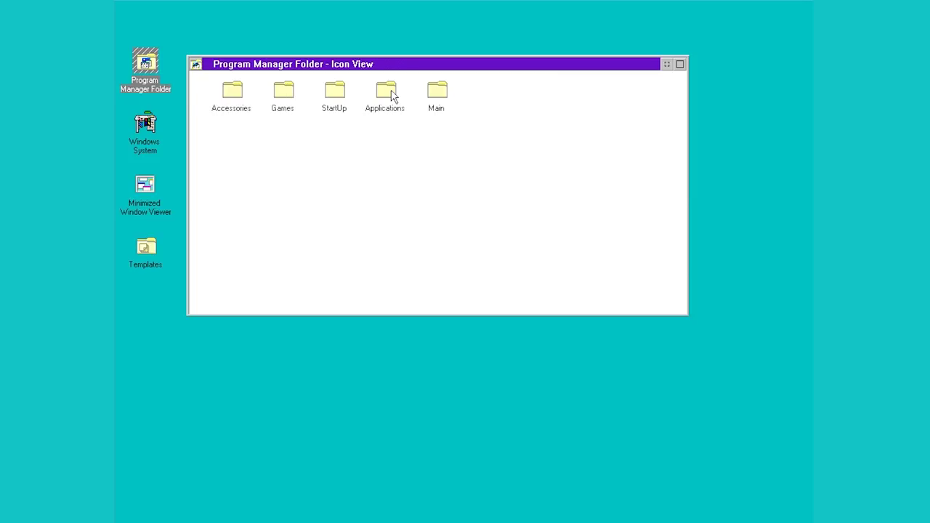
{"action": "left_click", "coordinate": [334, 91]}
{"action": "left_click", "coordinate": [247, 109], "text": "shift"}
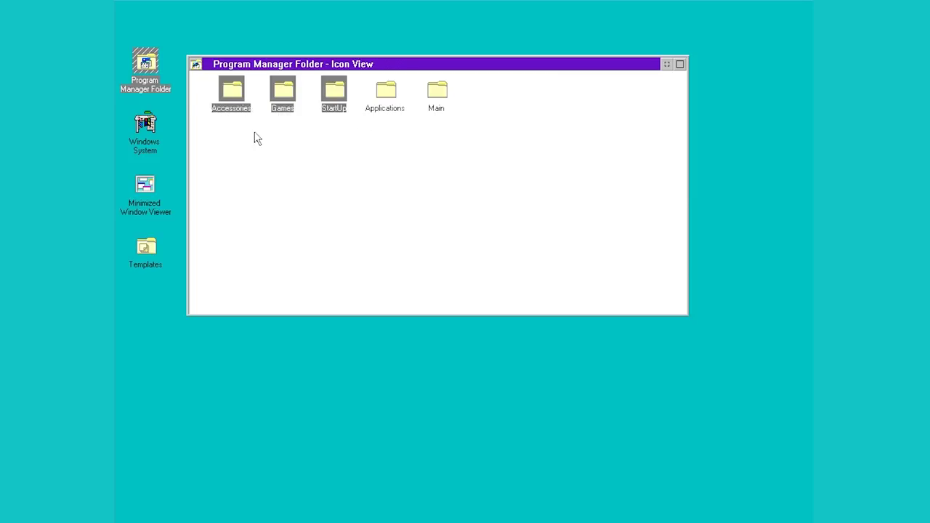
{"action": "left_click", "coordinate": [255, 138]}
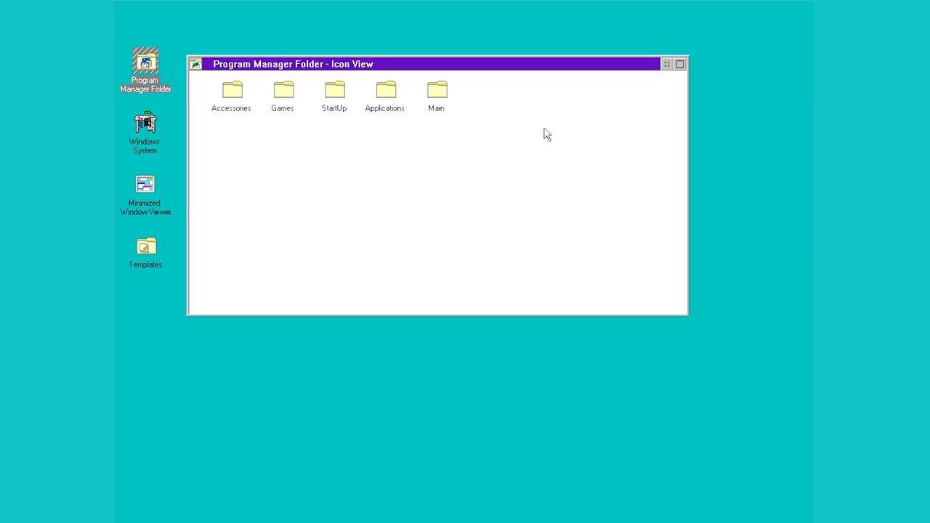
Open the Accessories folder and launch Paintbrush
{"action": "double_click", "coordinate": [236, 97]}
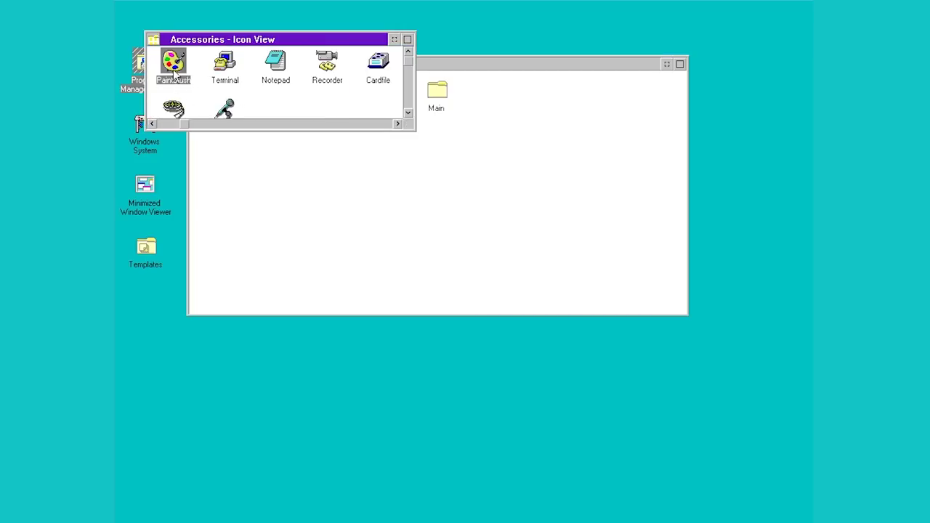
{"action": "double_click", "coordinate": [174, 66]}
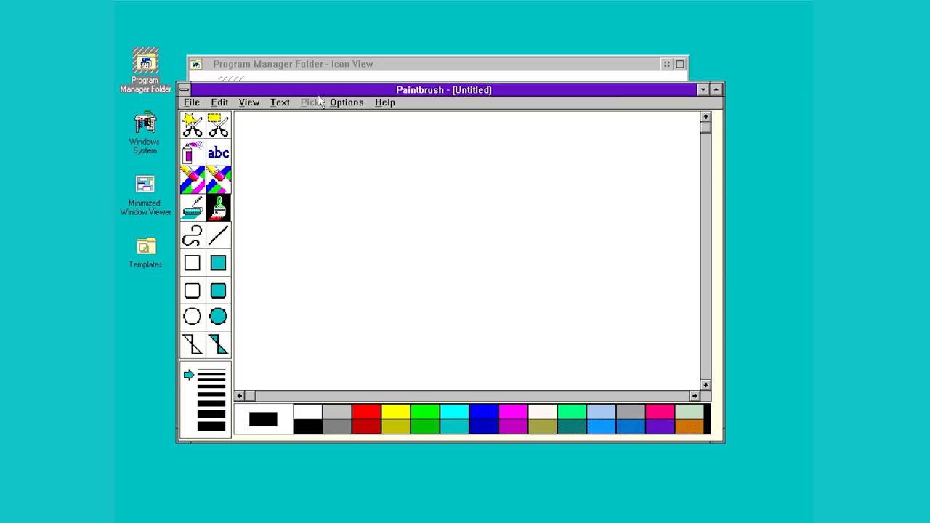
Set Paintbrush to the thickest line width and move the Program Manager Folder window so it overlaps the canvas
{"action": "left_click", "coordinate": [286, 64]}
{"action": "left_click_drag", "start_coordinate": [379, 90], "coordinate": [304, 20]}
{"action": "left_click", "coordinate": [205, 429]}
{"action": "left_click", "coordinate": [205, 429]}
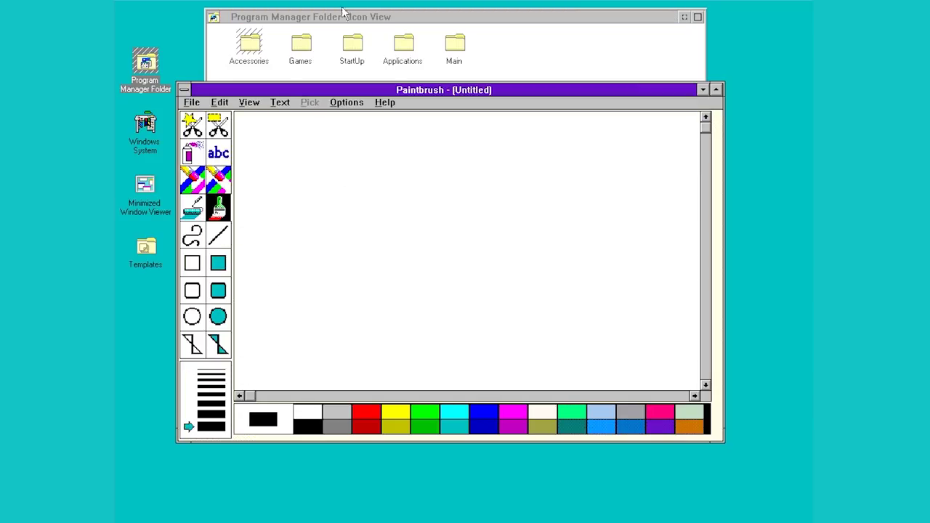
{"action": "mouse_move", "coordinate": [342, 14]}
{"action": "left_mouse_down"}
{"action": "mouse_move", "coordinate": [375, 53]}
{"action": "mouse_move", "coordinate": [316, 119]}
{"action": "mouse_move", "coordinate": [383, 120]}
{"action": "mouse_move", "coordinate": [386, 106]}
{"action": "mouse_move", "coordinate": [386, 119]}
{"action": "left_mouse_up"}
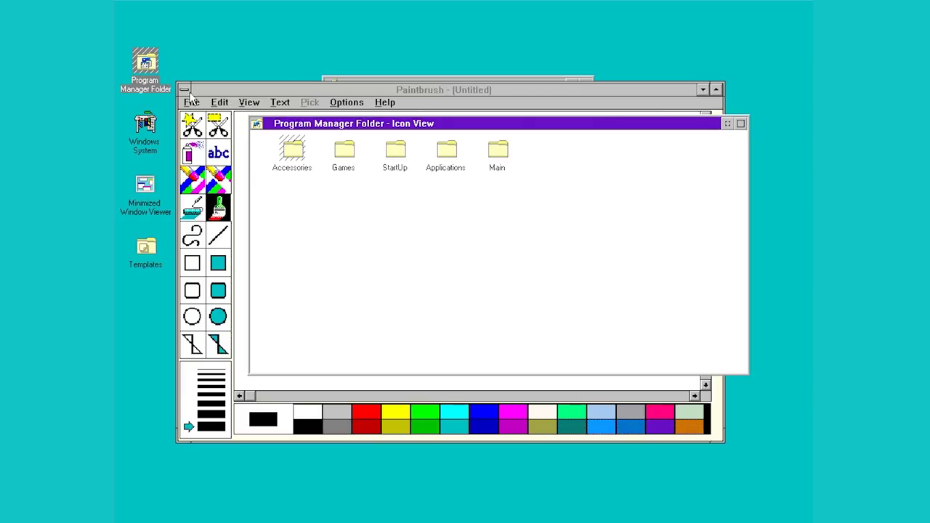
Bring Paintbrush in front of the Program Manager Folder, move its window lower, and close the program
{"action": "mouse_move", "coordinate": [194, 91]}
{"action": "left_mouse_down"}
{"action": "mouse_move", "coordinate": [229, 123]}
{"action": "mouse_move", "coordinate": [219, 85]}
{"action": "mouse_move", "coordinate": [265, 102]}
{"action": "mouse_move", "coordinate": [270, 150]}
{"action": "left_mouse_up"}
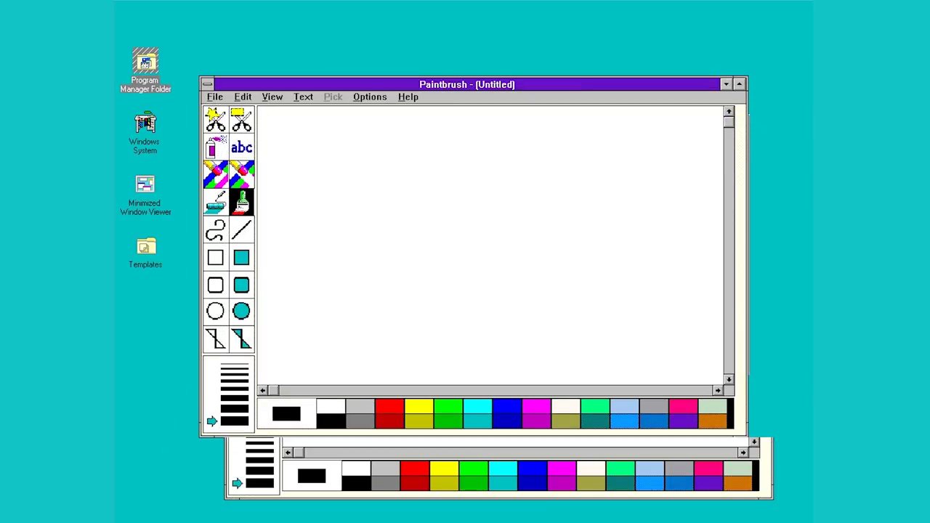
{"action": "left_click", "coordinate": [232, 146]}
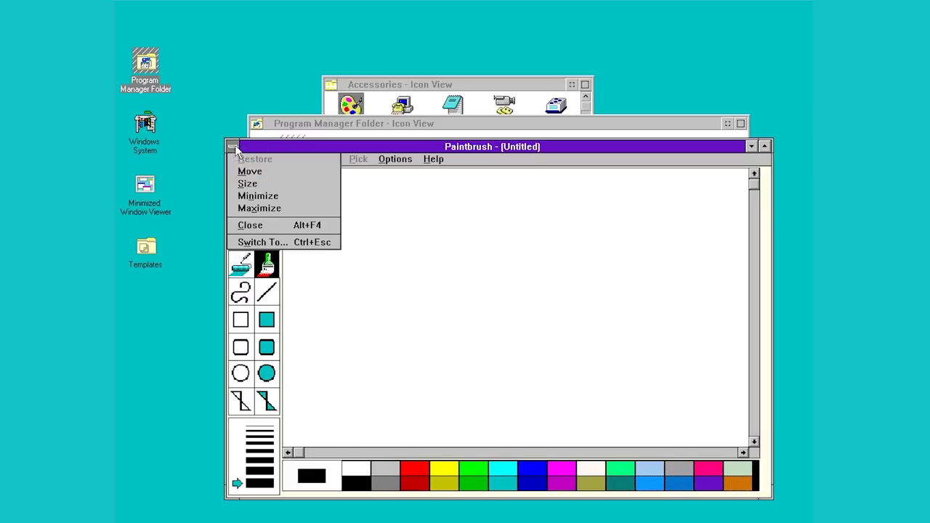
{"action": "left_click", "coordinate": [251, 225]}
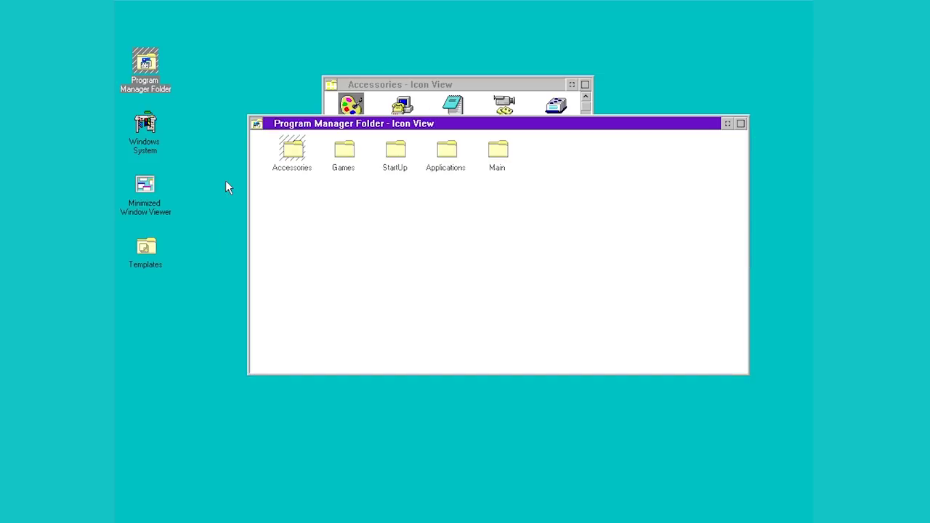
Open the WINDOWS directory on Drive C: through the Windows System folder's Drives object and browse its files
{"action": "double_click", "coordinate": [153, 124]}
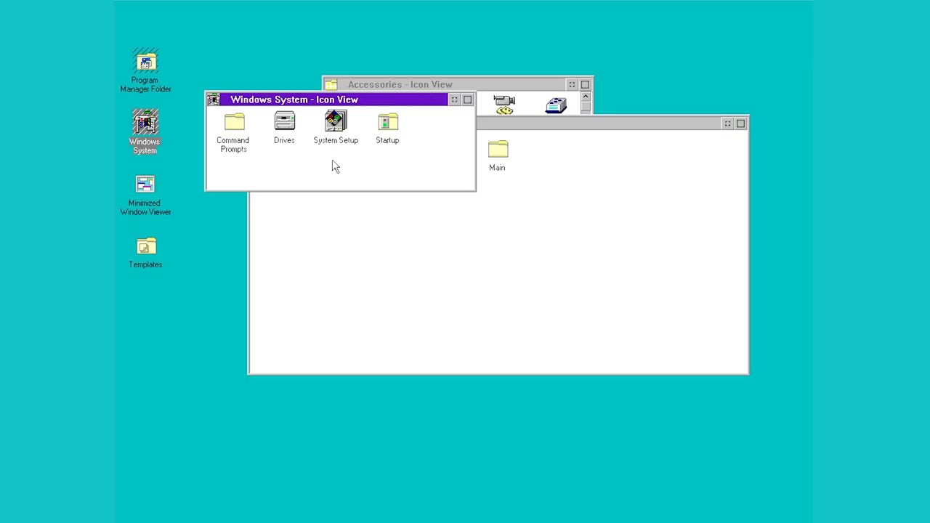
{"action": "double_click", "coordinate": [285, 125]}
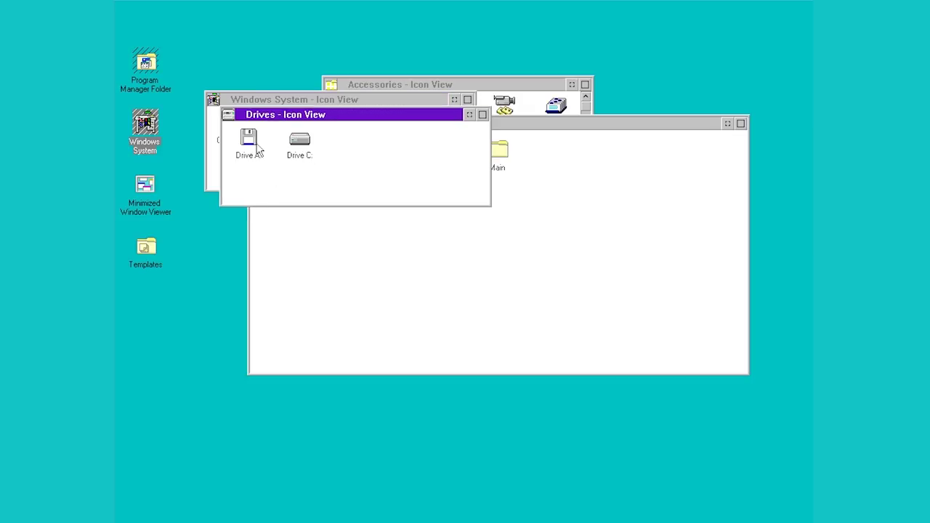
{"action": "double_click", "coordinate": [299, 142]}
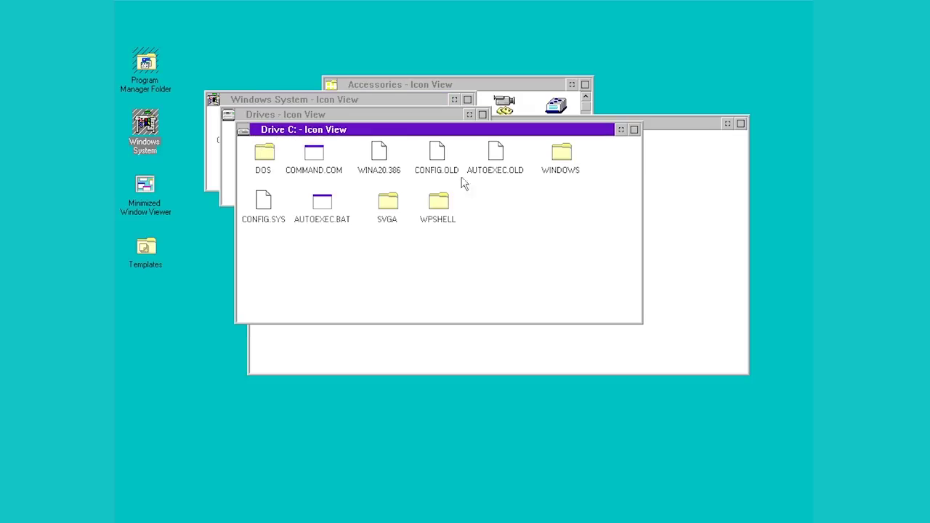
{"action": "double_click", "coordinate": [562, 162]}
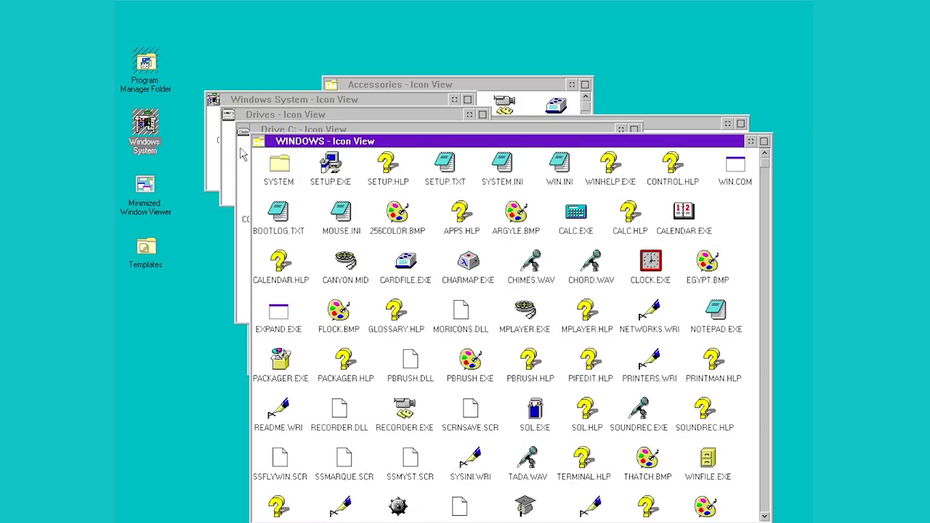
{"action": "left_click_drag", "start_coordinate": [289, 143], "coordinate": [291, 150]}
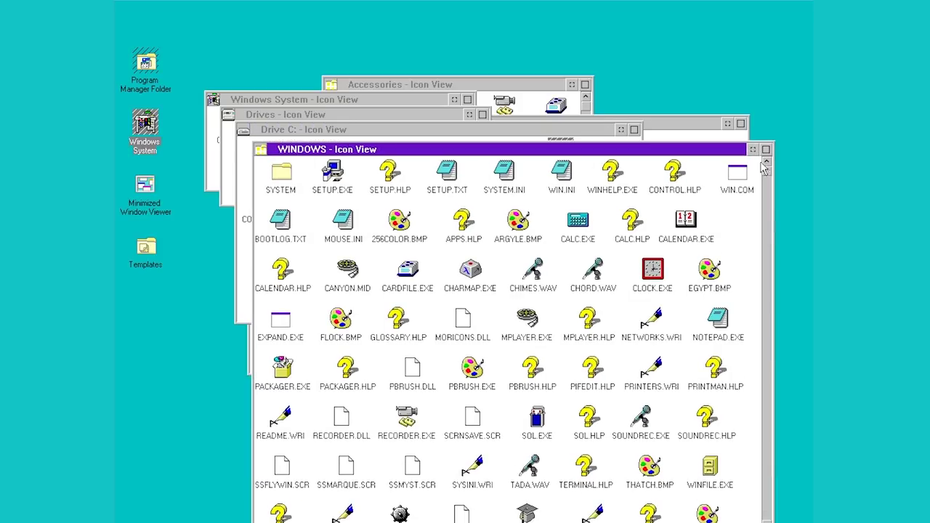
{"action": "scroll", "coordinate": [766, 179], "scroll_direction": "down", "scroll_amount": 1}
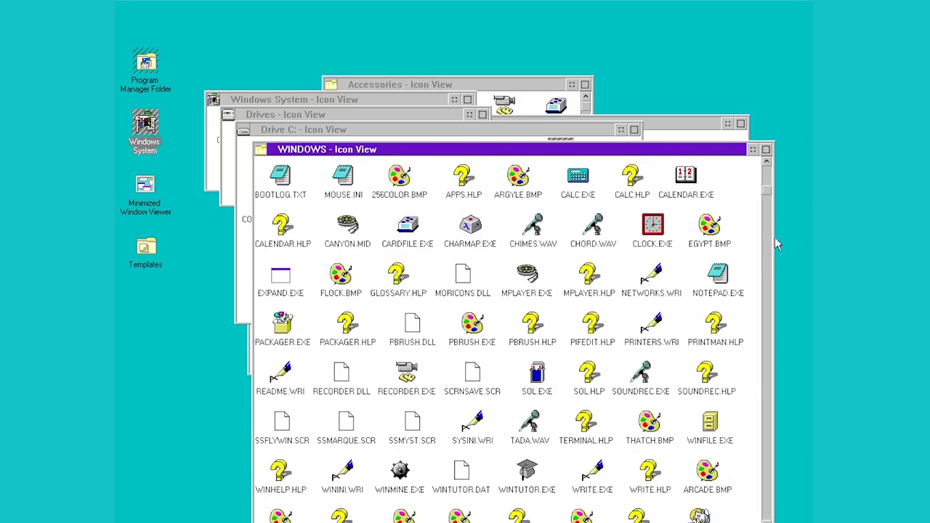
{"action": "left_click_drag", "start_coordinate": [767, 190], "coordinate": [755, 166]}
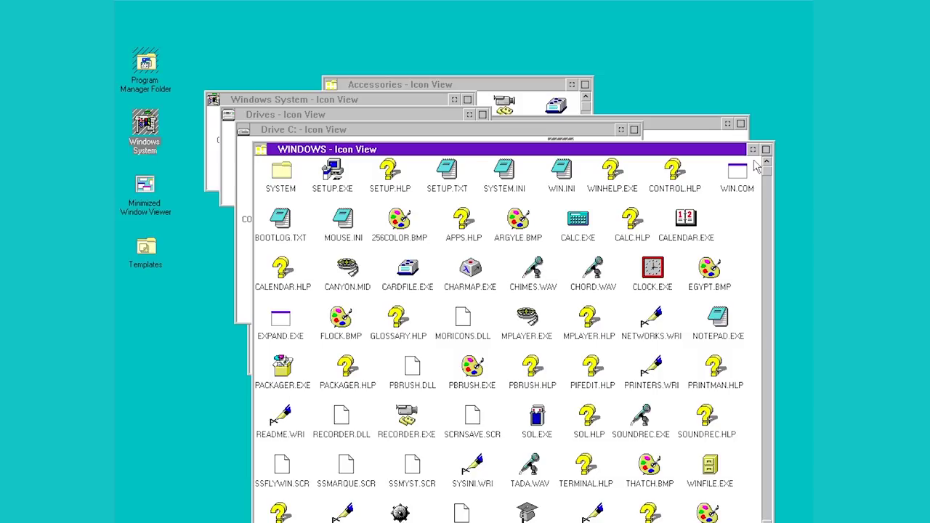
Close the WINDOWS, Drive C: and Drives windows, leaving the Windows System folder open
{"action": "left_click", "coordinate": [262, 150]}
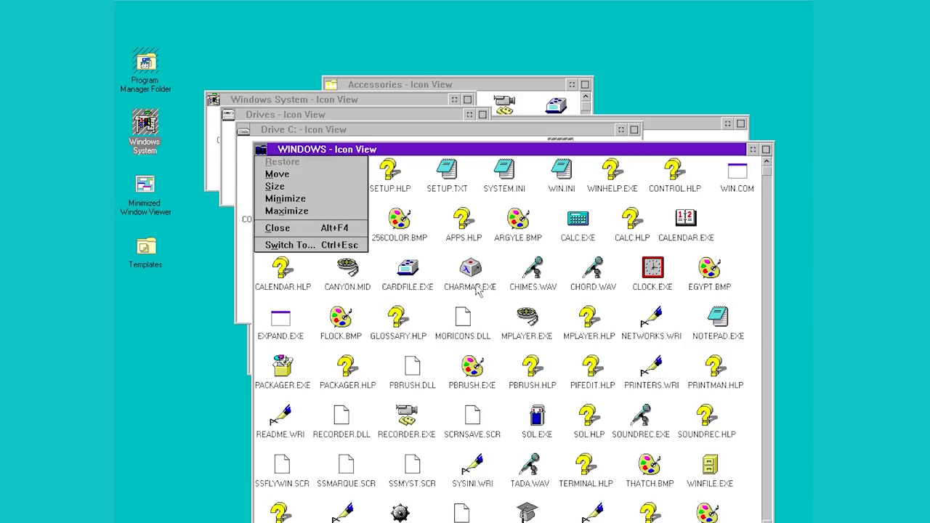
{"action": "left_click", "coordinate": [523, 245]}
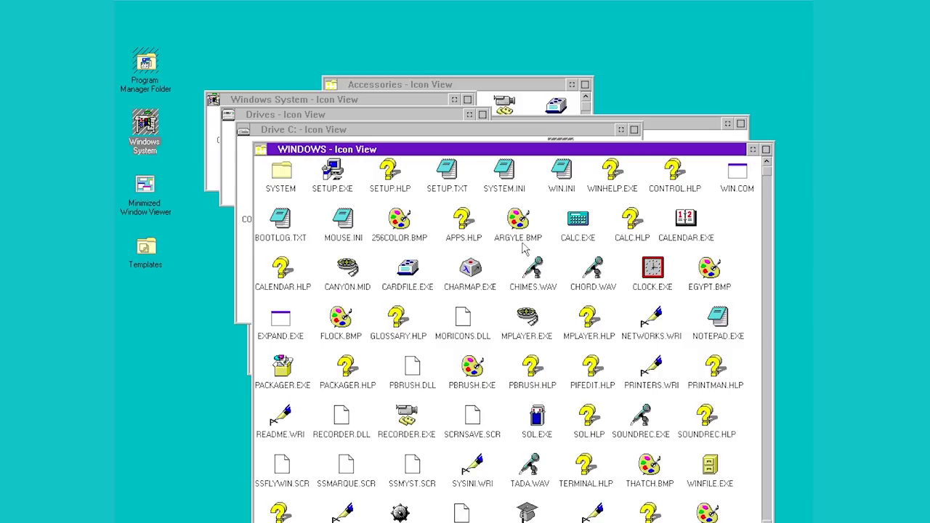
{"action": "left_click", "coordinate": [262, 149]}
{"action": "left_click", "coordinate": [275, 229]}
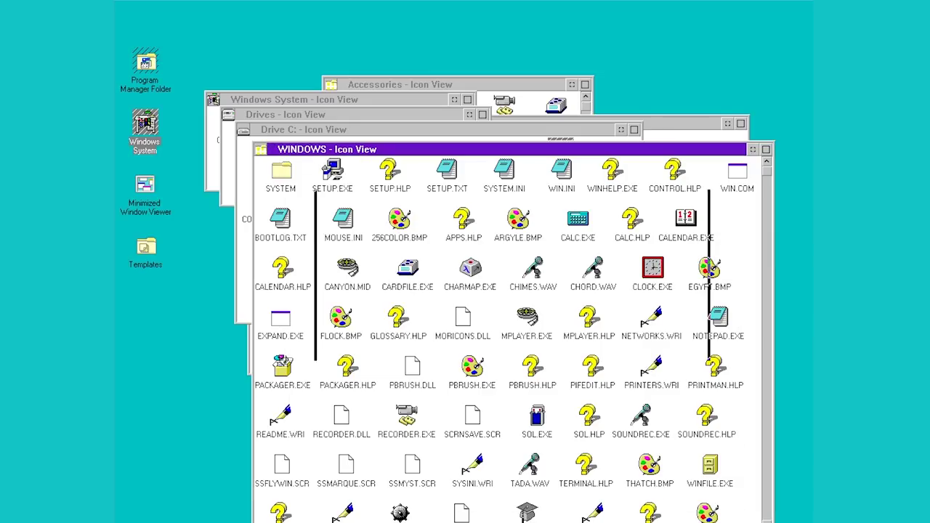
{"action": "left_click", "coordinate": [242, 130]}
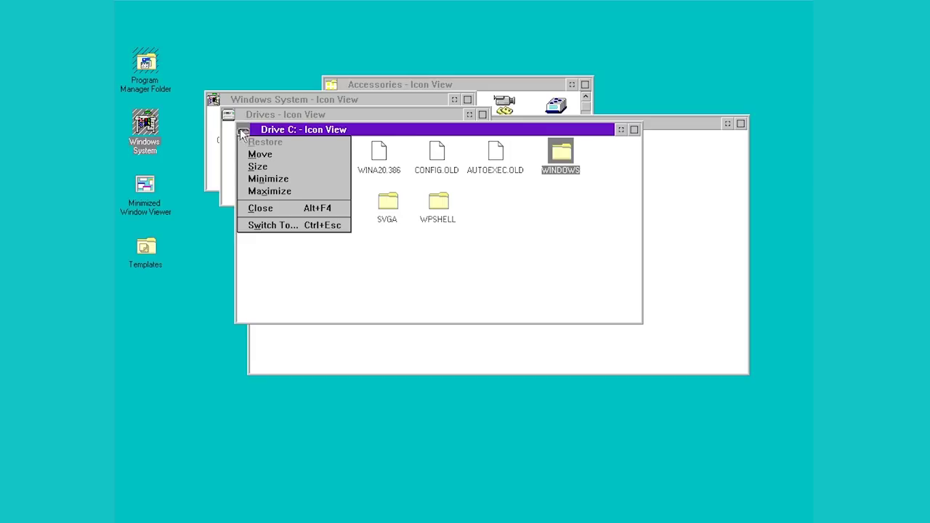
{"action": "left_click", "coordinate": [260, 208]}
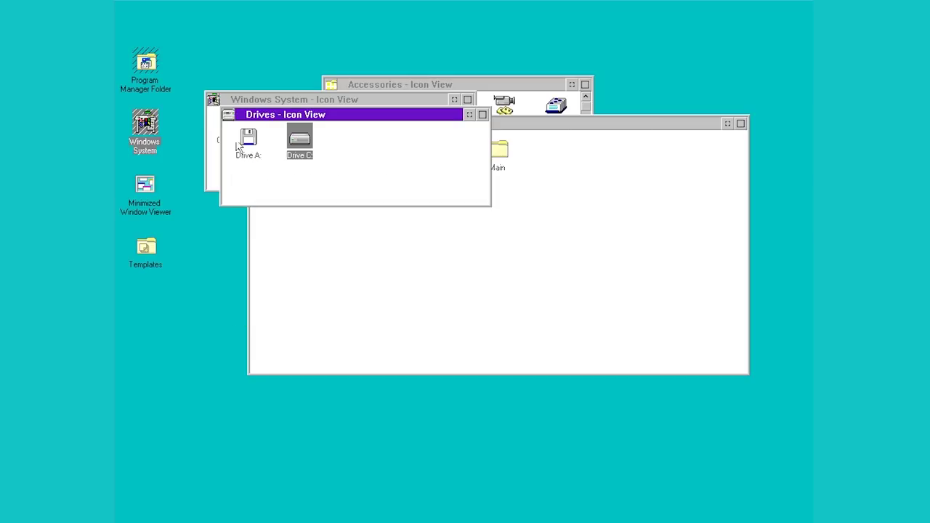
{"action": "left_click", "coordinate": [228, 115]}
{"action": "left_click", "coordinate": [240, 193]}
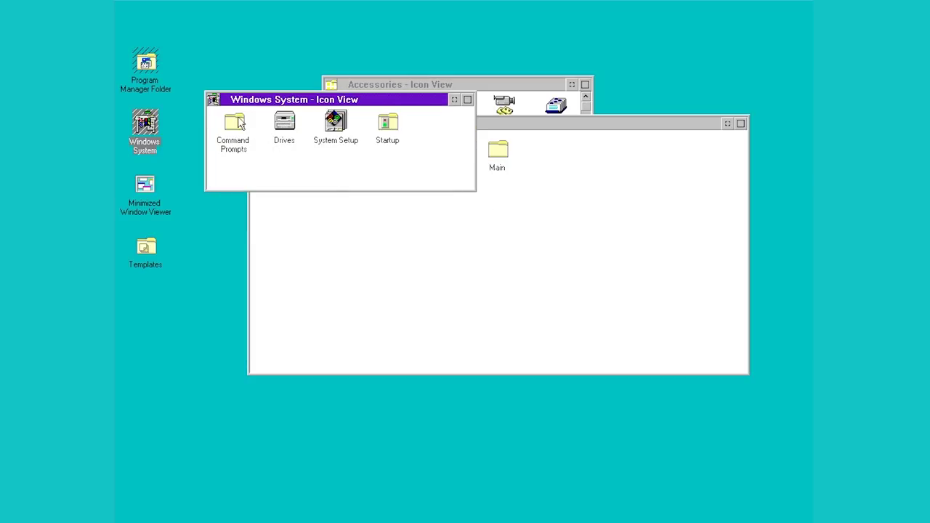
View the contents of the Command Prompts folder in Windows System and close it
{"action": "double_click", "coordinate": [238, 124]}
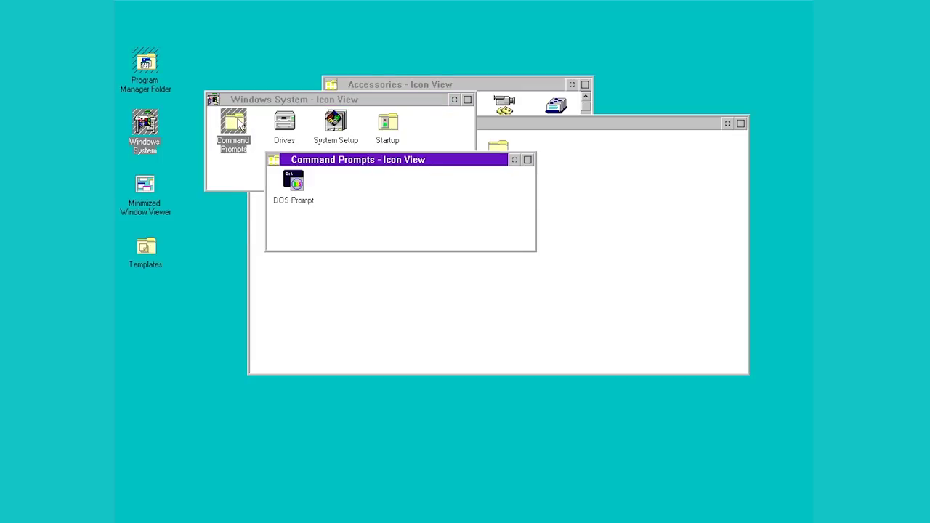
{"action": "left_click", "coordinate": [273, 160]}
{"action": "left_click", "coordinate": [290, 237]}
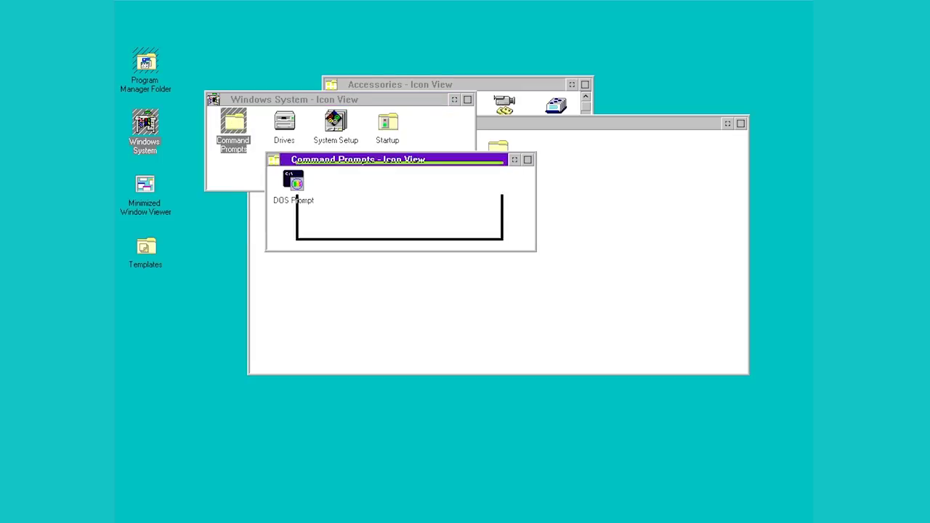
View the contents of the Startup folder in Windows System and close it
{"action": "left_click", "coordinate": [388, 134]}
{"action": "double_click", "coordinate": [387, 123]}
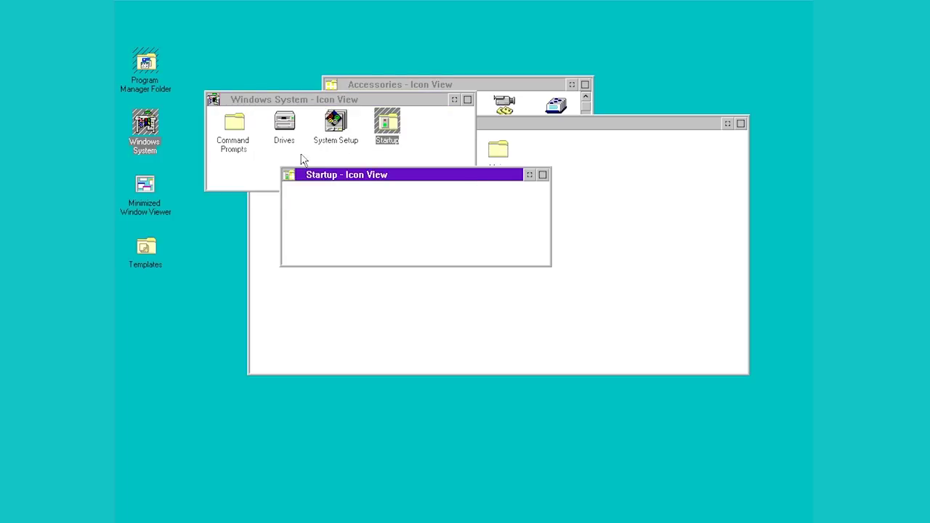
{"action": "left_click", "coordinate": [289, 175]}
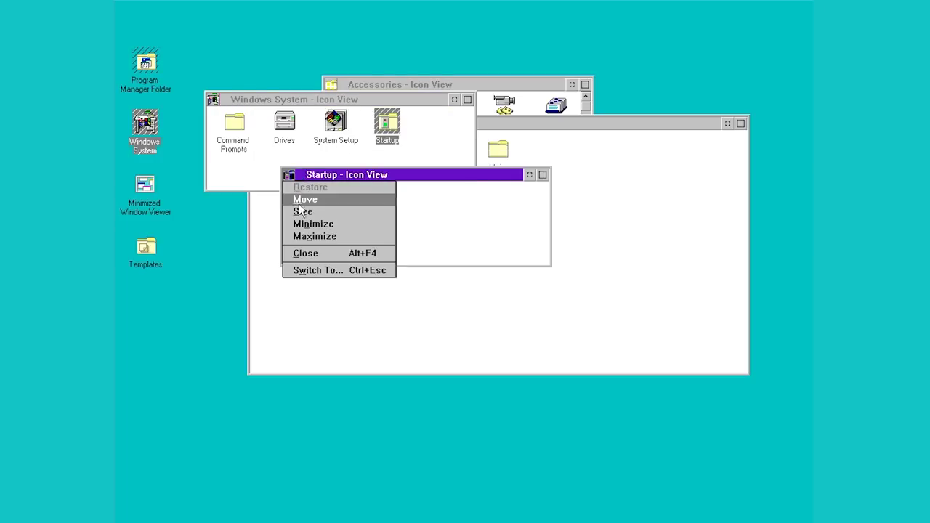
{"action": "left_click", "coordinate": [301, 252]}
Open System Setup from the Windows System folder and move its window away from the desktop icons
{"action": "left_click", "coordinate": [336, 129]}
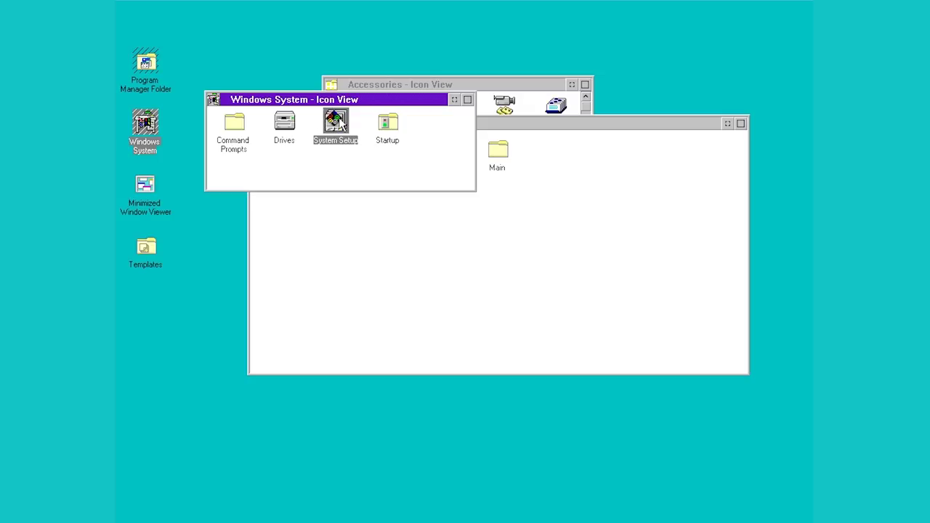
{"action": "double_click", "coordinate": [335, 127]}
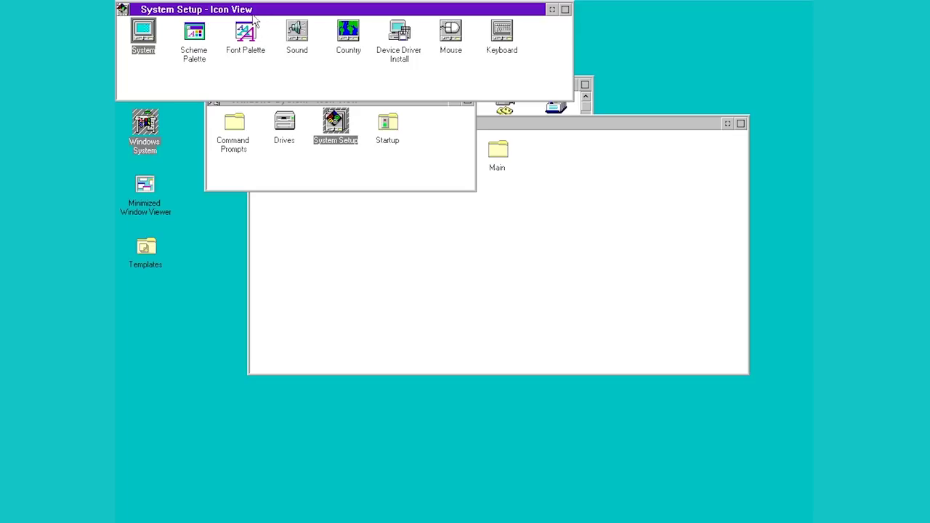
{"action": "left_click_drag", "start_coordinate": [258, 29], "coordinate": [323, 109]}
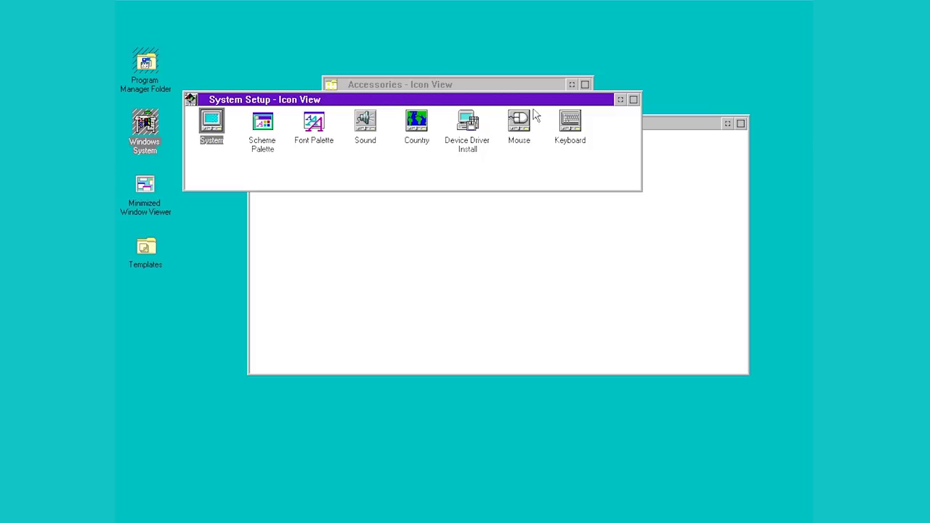
Look at the Keyboard and Mouse settings in System Setup, dismissing each dialog without making changes
{"action": "double_click", "coordinate": [571, 125]}
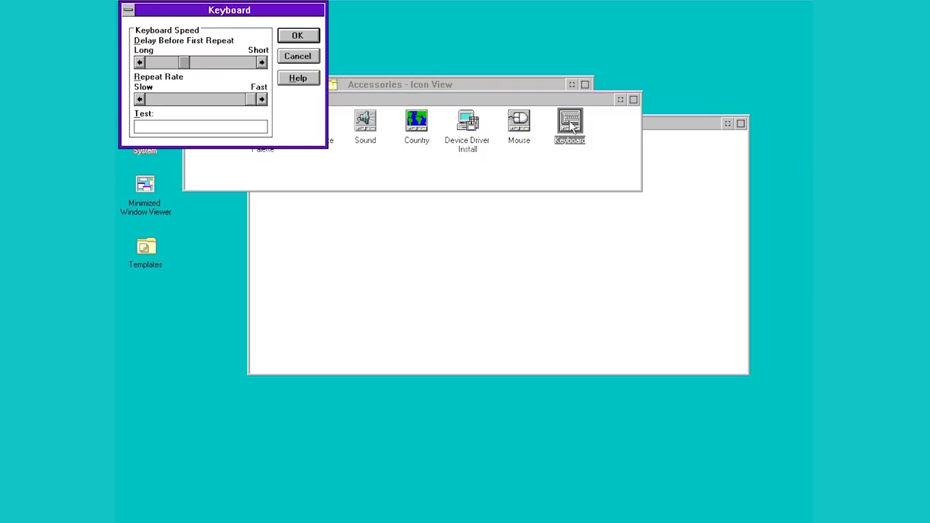
{"action": "left_click_drag", "start_coordinate": [176, 18], "coordinate": [388, 167]}
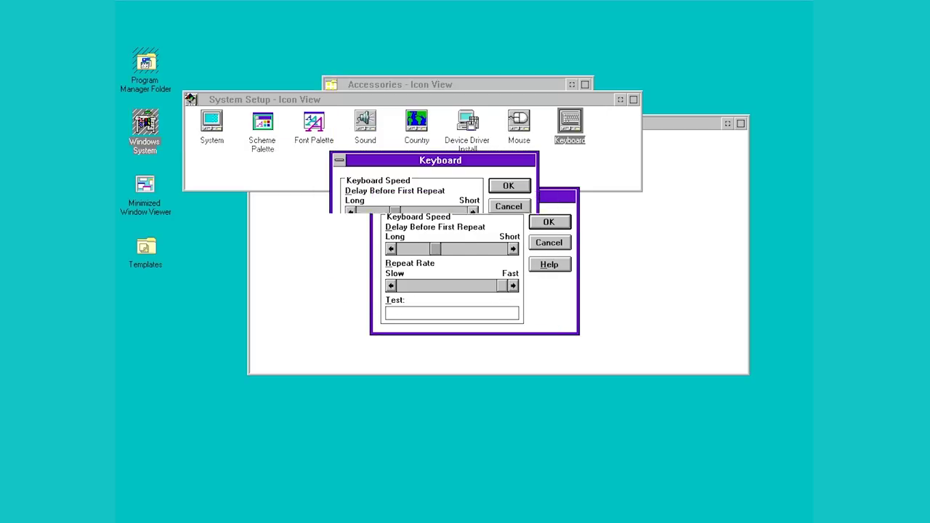
{"action": "left_click", "coordinate": [509, 207]}
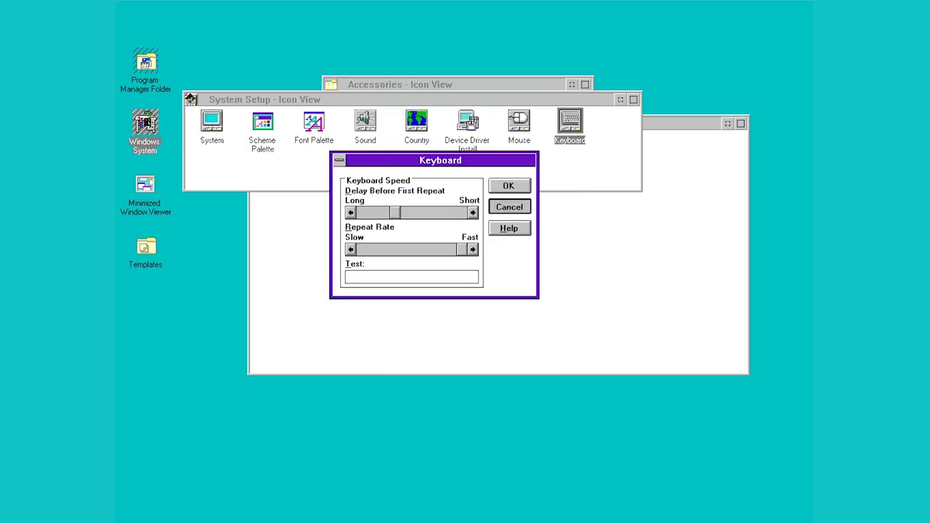
{"action": "double_click", "coordinate": [519, 123]}
{"action": "left_click", "coordinate": [338, 48]}
Apply the OS/2 color scheme through the Scheme Palette and move the System Setup window lower
{"action": "double_click", "coordinate": [262, 122]}
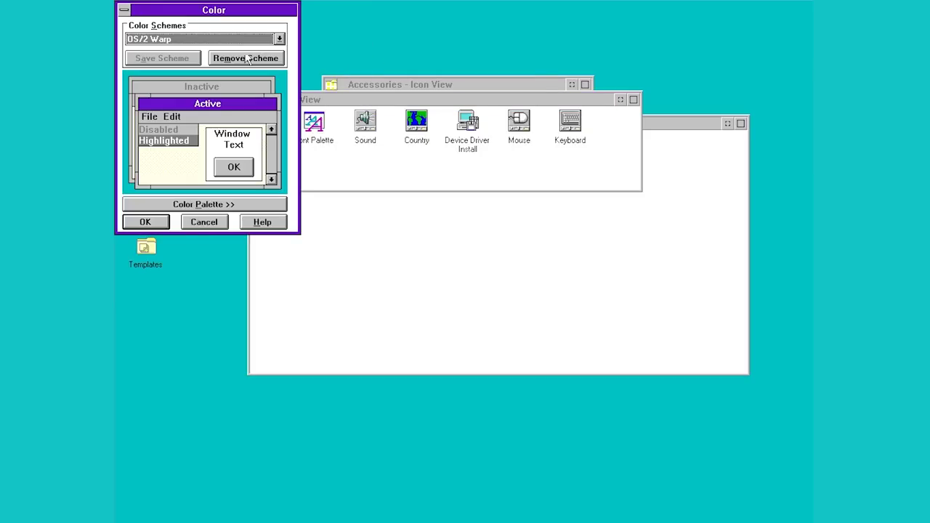
{"action": "left_click_drag", "start_coordinate": [234, 8], "coordinate": [393, 92]}
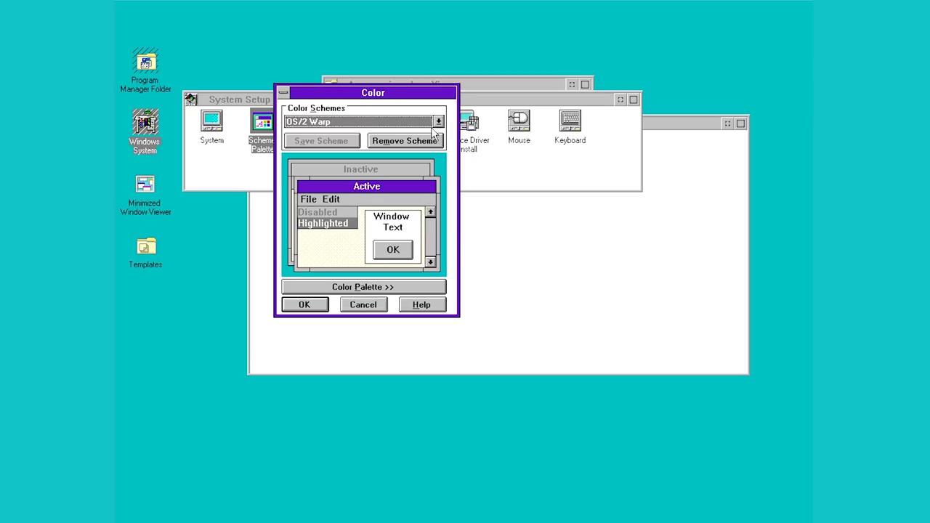
{"action": "left_click", "coordinate": [438, 122]}
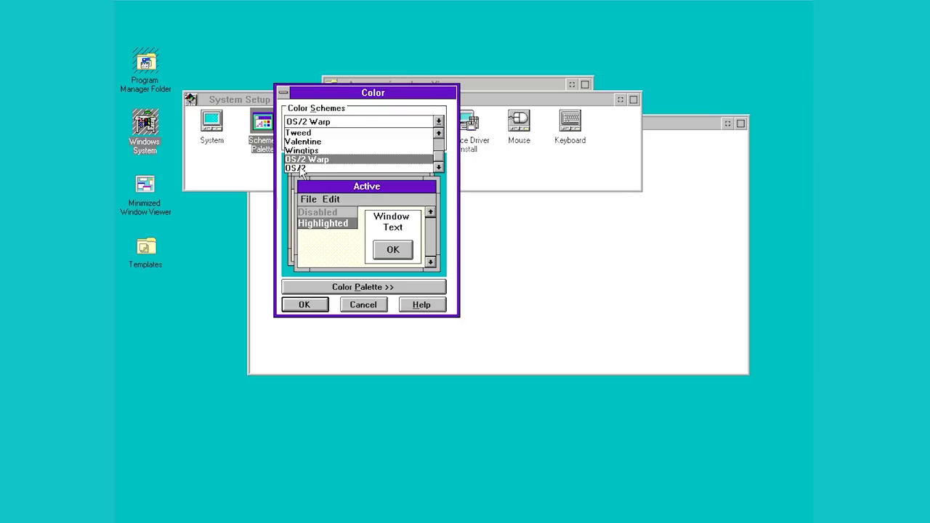
{"action": "left_click", "coordinate": [300, 169]}
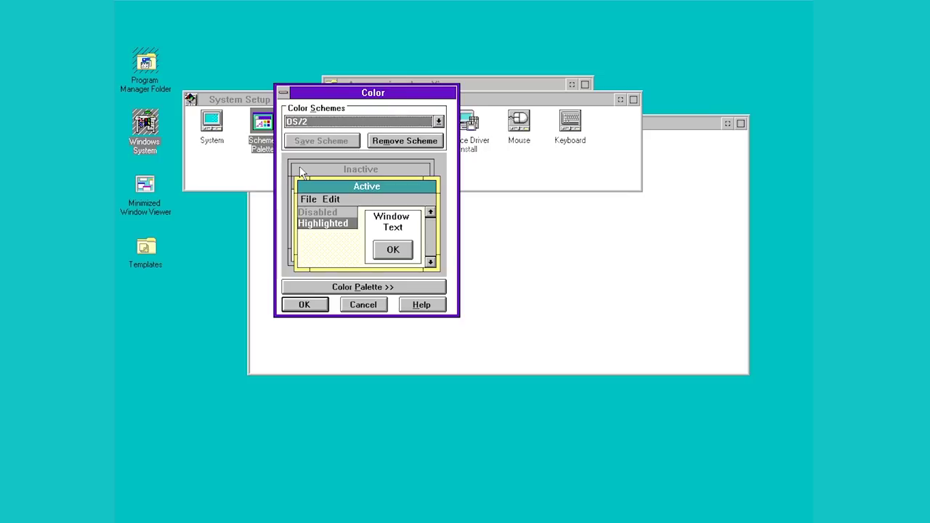
{"action": "left_click", "coordinate": [303, 304]}
{"action": "left_click_drag", "start_coordinate": [318, 101], "coordinate": [336, 147]}
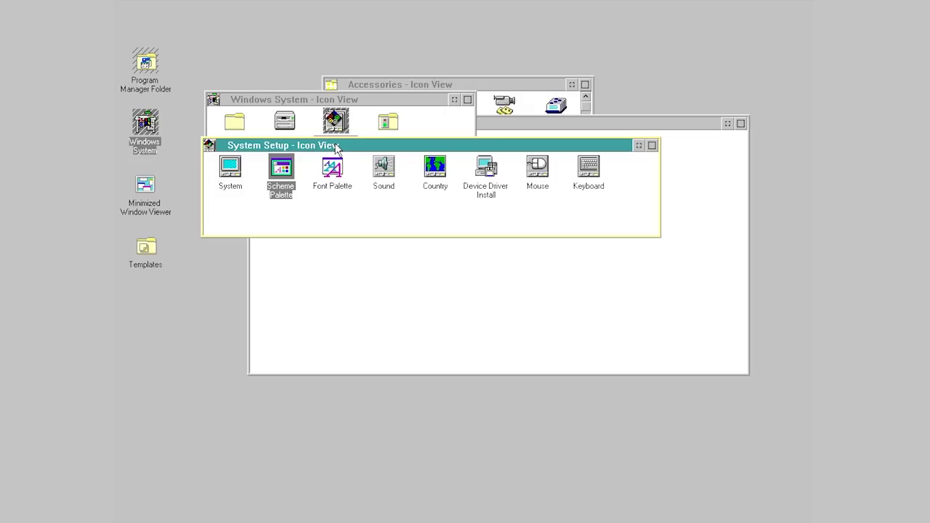
Apply the Ocean color scheme through the Scheme Palette and move the System Setup window below the Windows System window
{"action": "double_click", "coordinate": [281, 180]}
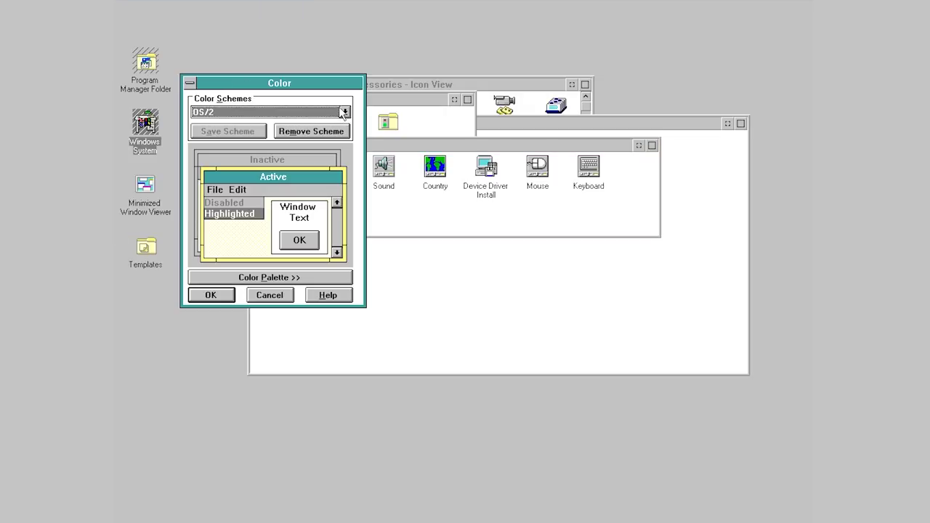
{"action": "left_click", "coordinate": [345, 113]}
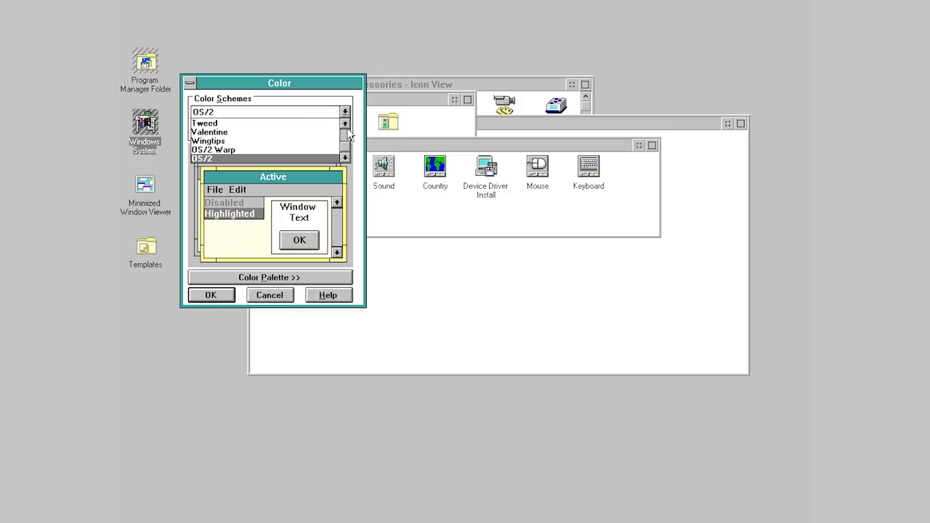
{"action": "left_click_drag", "start_coordinate": [346, 130], "coordinate": [346, 128]}
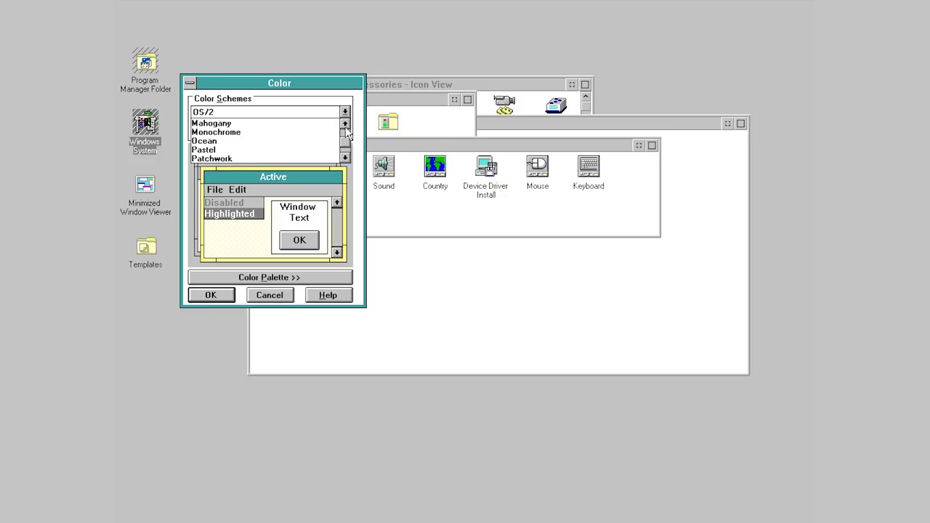
{"action": "left_click", "coordinate": [215, 141]}
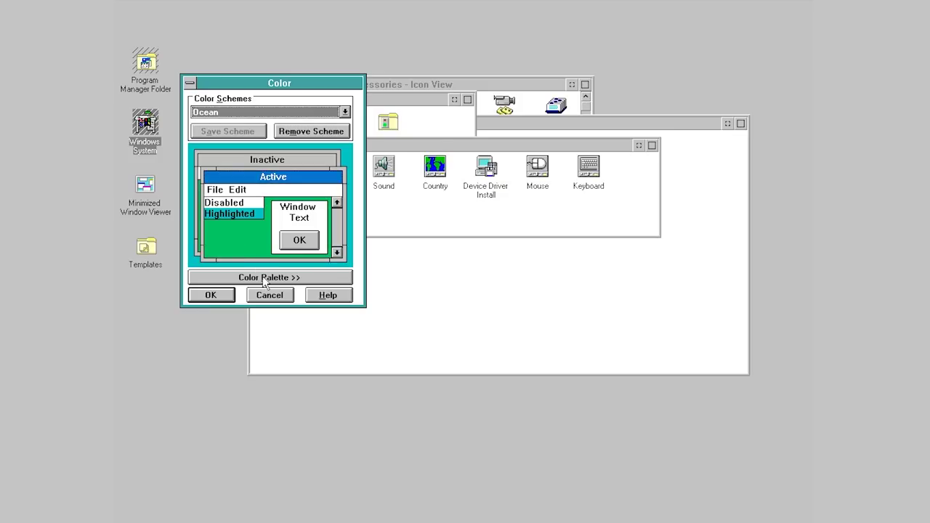
{"action": "left_click", "coordinate": [218, 295]}
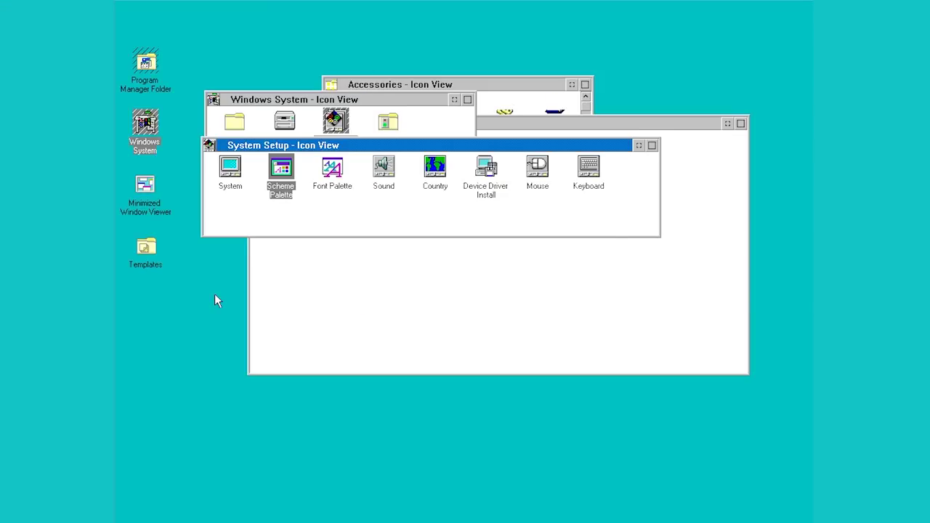
{"action": "left_click", "coordinate": [314, 183]}
{"action": "left_click", "coordinate": [311, 177]}
{"action": "left_click_drag", "start_coordinate": [305, 147], "coordinate": [311, 210]}
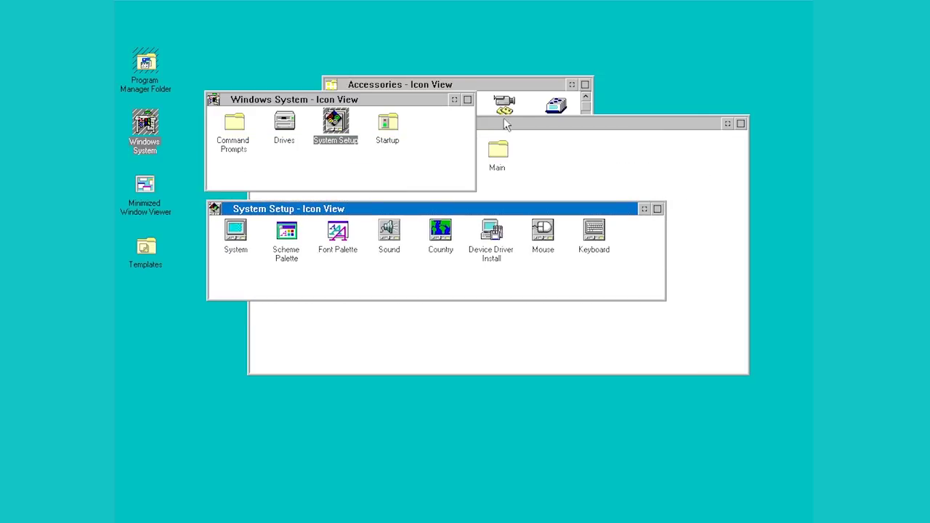
View the Scheme Palette's Color dialog again, rearrange it and the System Setup window, and dismiss the dialog without changes
{"action": "double_click", "coordinate": [279, 240]}
{"action": "left_click_drag", "start_coordinate": [180, 9], "coordinate": [370, 242]}
{"action": "left_click_drag", "start_coordinate": [353, 206], "coordinate": [306, 142]}
{"action": "left_click_drag", "start_coordinate": [375, 244], "coordinate": [316, 194]}
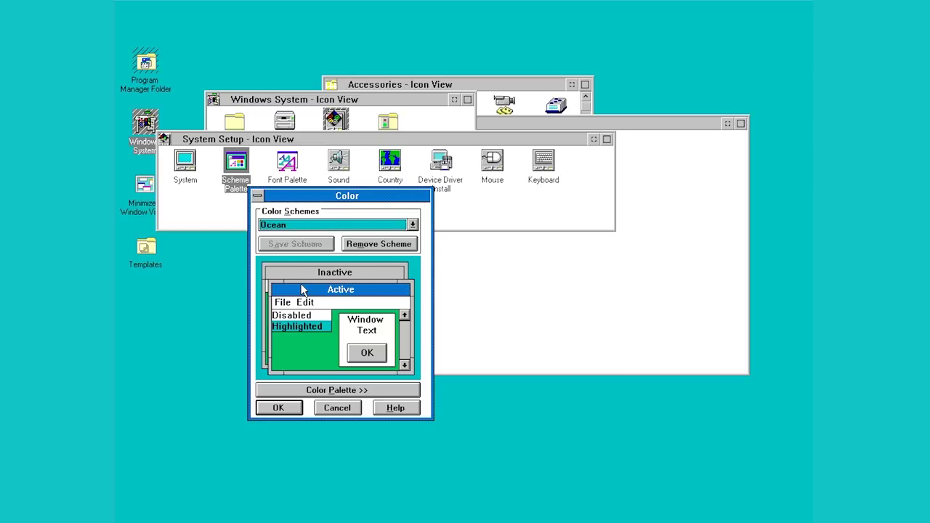
{"action": "left_click", "coordinate": [339, 408]}
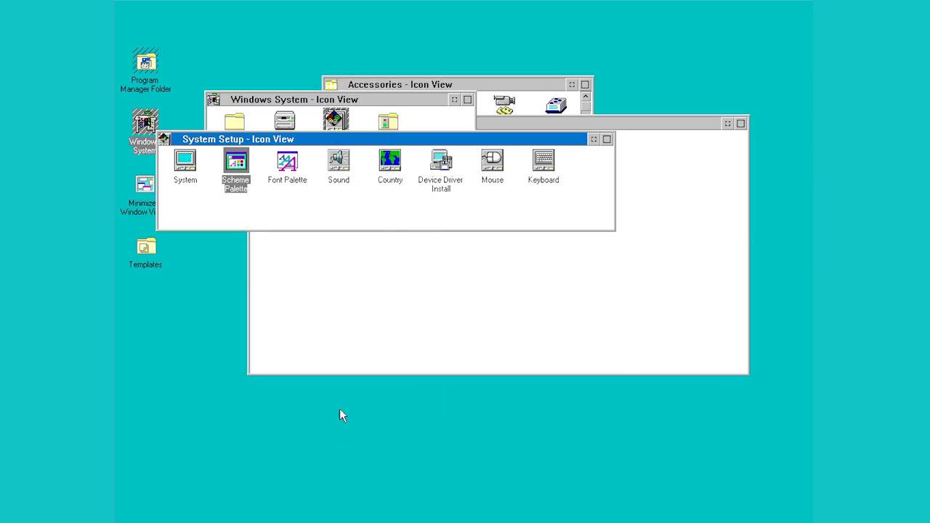
Open the System object's settings from System Setup and move the notebook clear of the desktop icons
{"action": "double_click", "coordinate": [185, 163]}
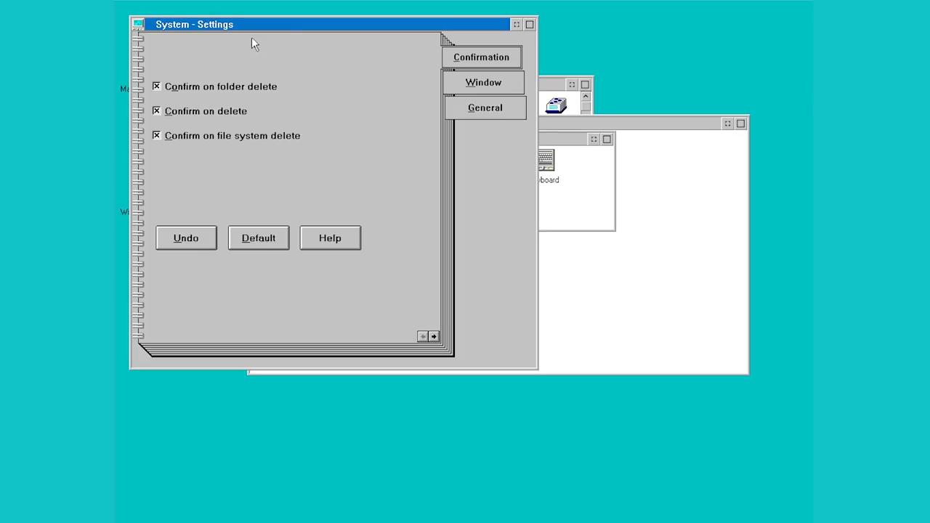
{"action": "left_click_drag", "start_coordinate": [259, 29], "coordinate": [332, 77]}
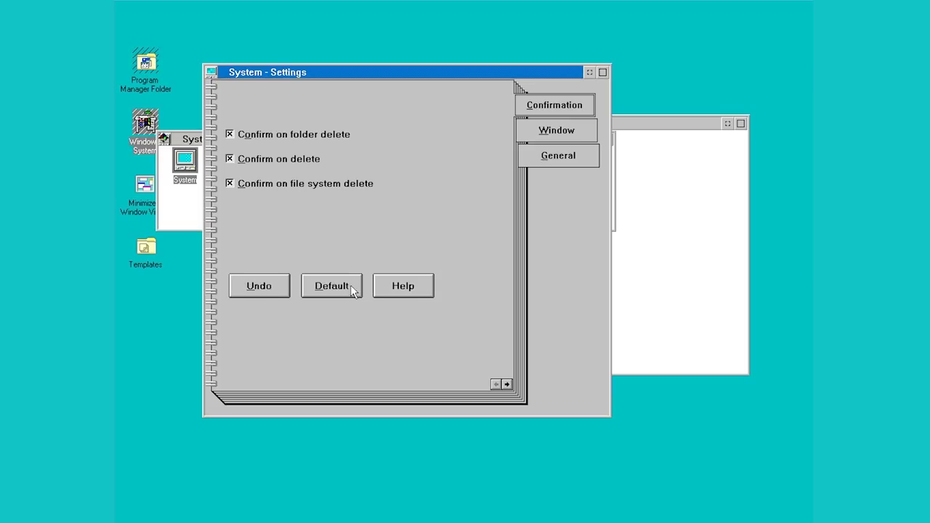
Read the help topic for the Confirmation page and the Workplace Shell help contents, and close the help
{"action": "left_click", "coordinate": [404, 291]}
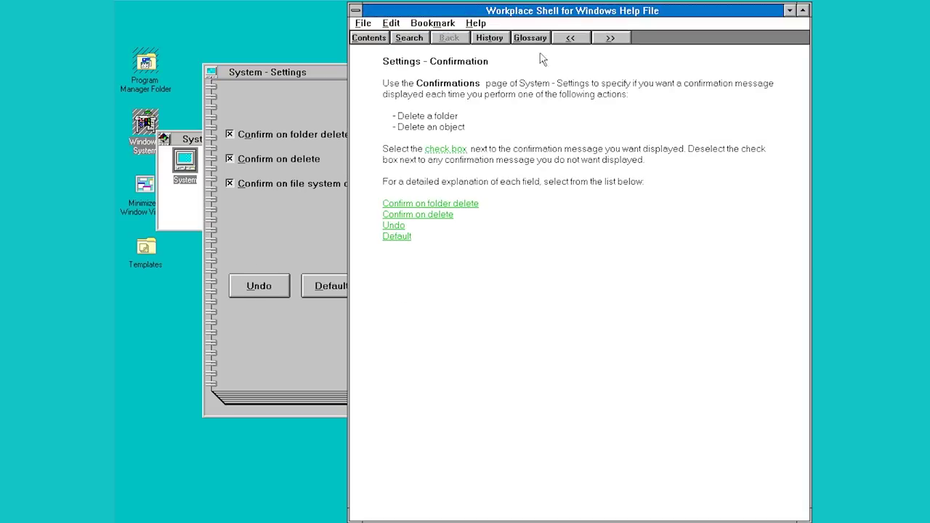
{"action": "left_click_drag", "start_coordinate": [529, 24], "coordinate": [385, 38]}
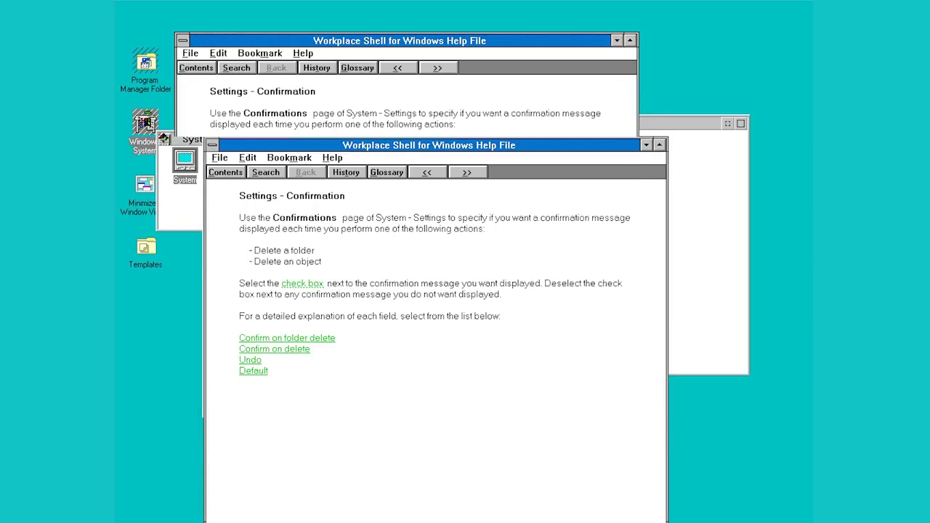
{"action": "left_click", "coordinate": [192, 57]}
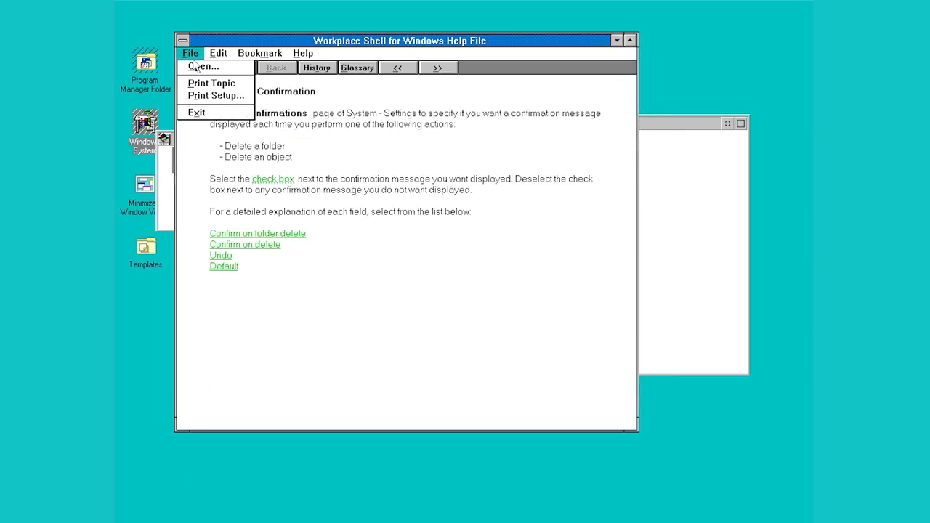
{"action": "left_click", "coordinate": [298, 100]}
{"action": "left_click", "coordinate": [198, 69]}
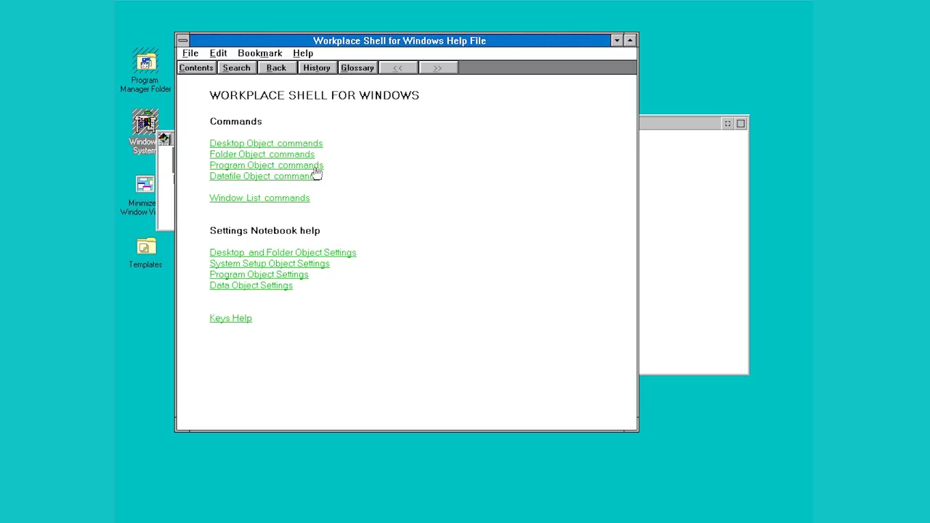
{"action": "left_click", "coordinate": [183, 41]}
{"action": "left_click", "coordinate": [200, 120]}
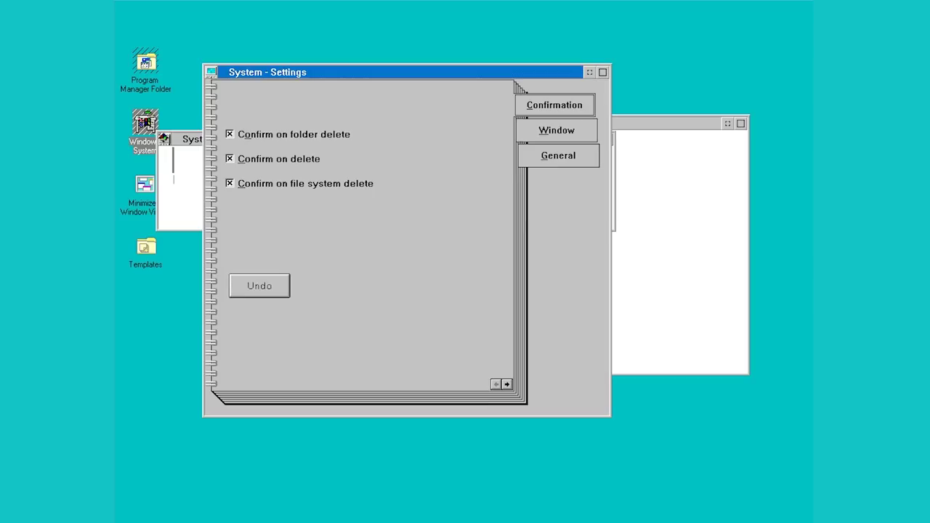
On the Window page of the System settings, disable animation and set the object open behavior to Display existing window
{"action": "left_click", "coordinate": [574, 132]}
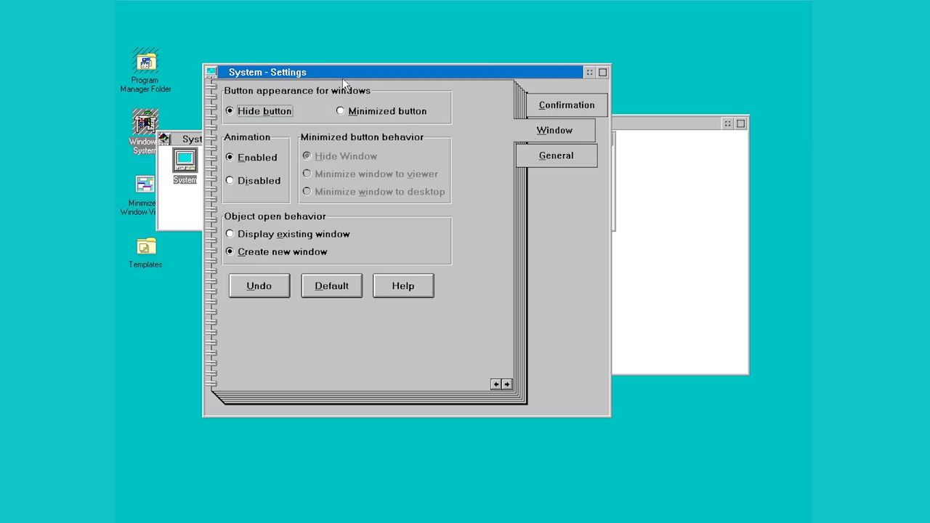
{"action": "left_click_drag", "start_coordinate": [342, 72], "coordinate": [349, 71]}
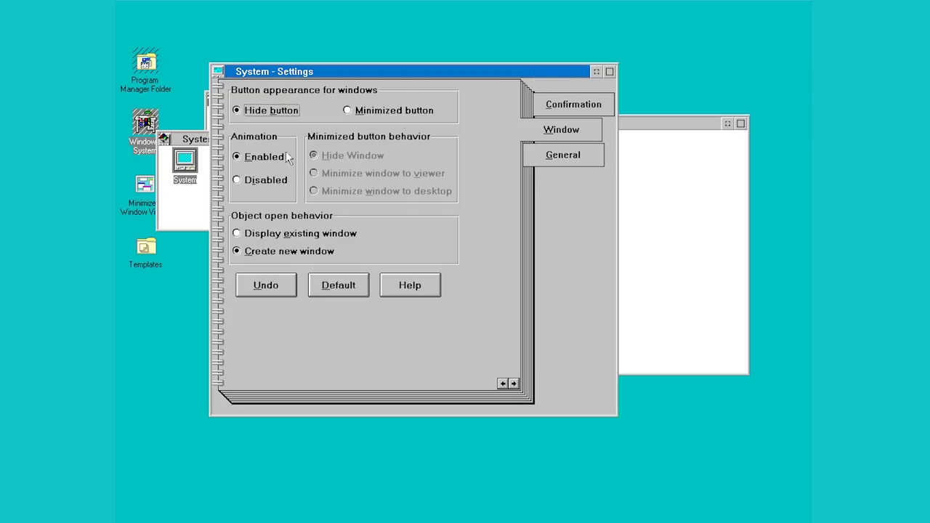
{"action": "left_click", "coordinate": [271, 182]}
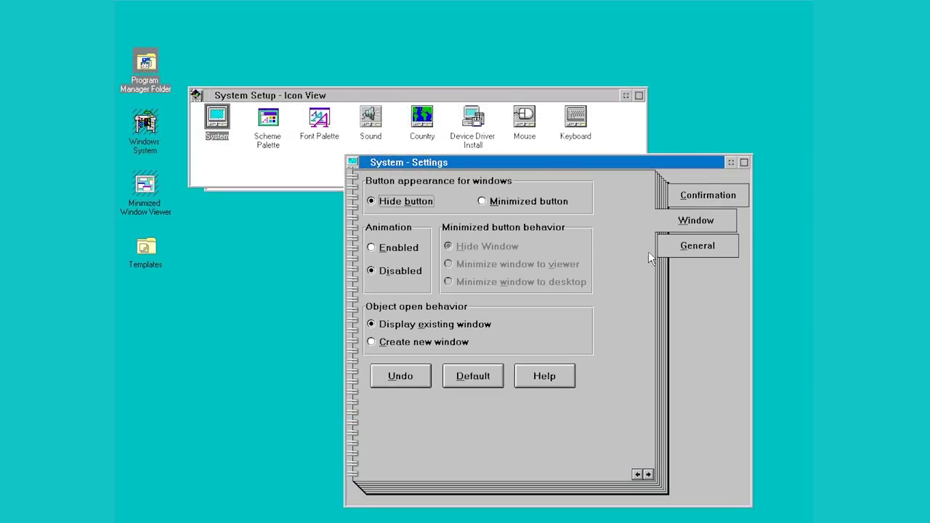
{"action": "left_click", "coordinate": [698, 247]}
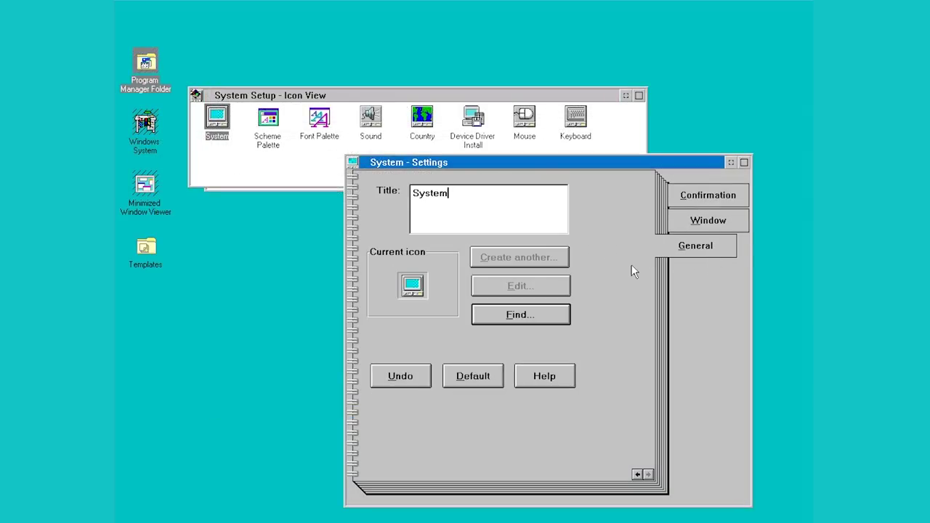
{"action": "left_click", "coordinate": [717, 227]}
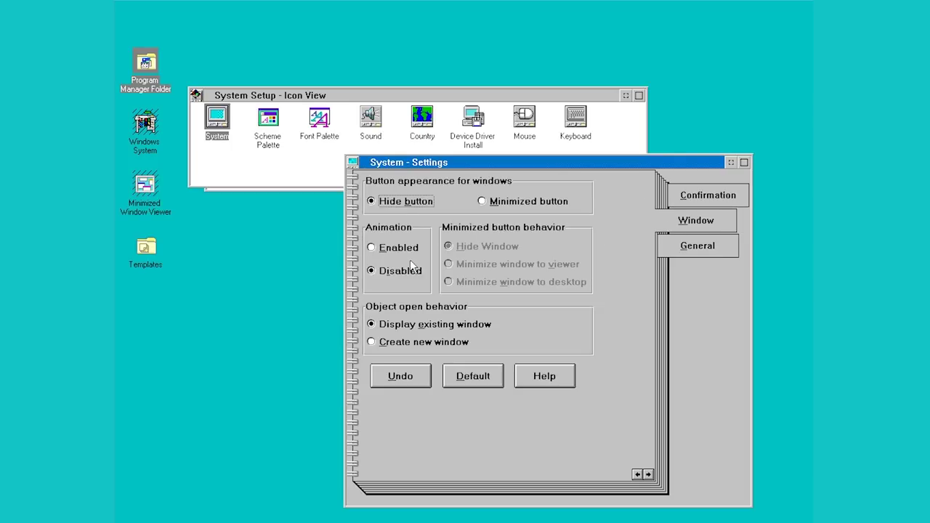
Open the Program Manager Folder to check how windows open without animation, and close it
{"action": "double_click", "coordinate": [145, 64]}
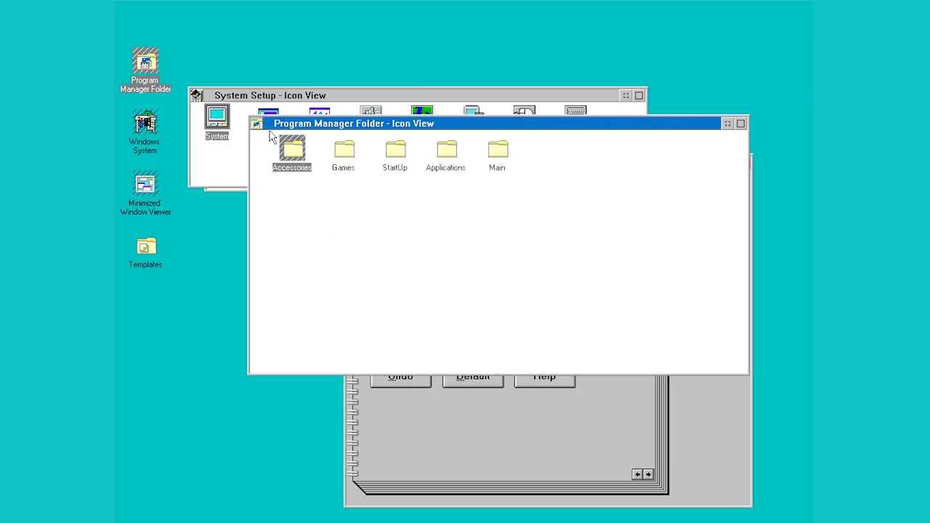
{"action": "left_click", "coordinate": [256, 124]}
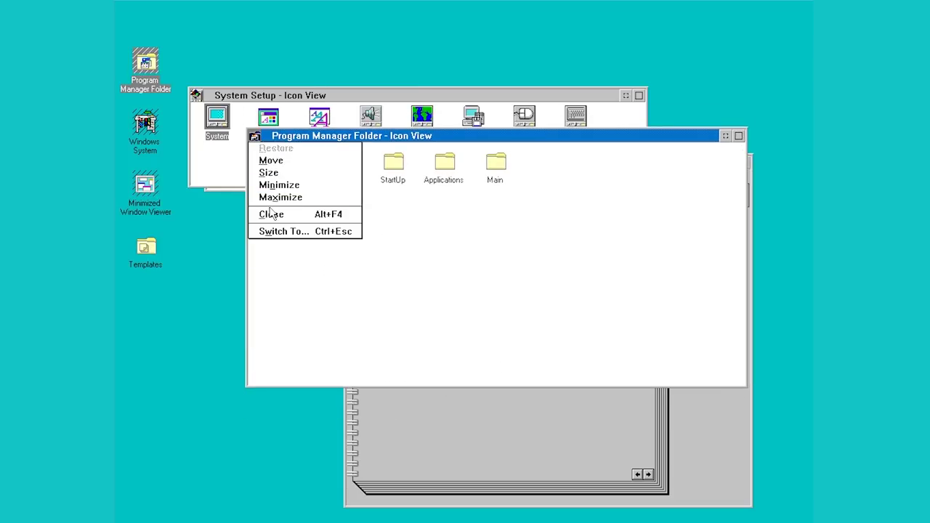
{"action": "left_click", "coordinate": [273, 212]}
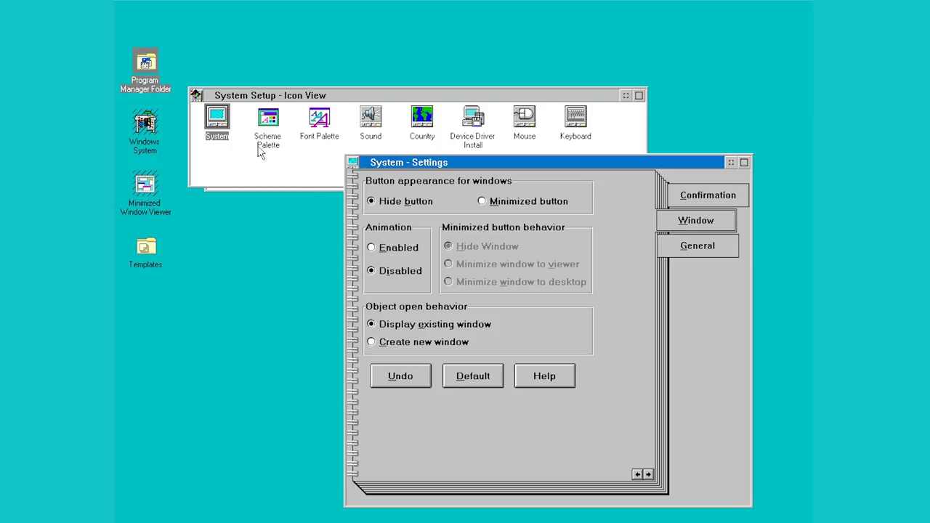
Enable animation, open the Program Manager Folder to test it, and bring the System settings window back in front
{"action": "left_click", "coordinate": [383, 250]}
{"action": "double_click", "coordinate": [153, 70]}
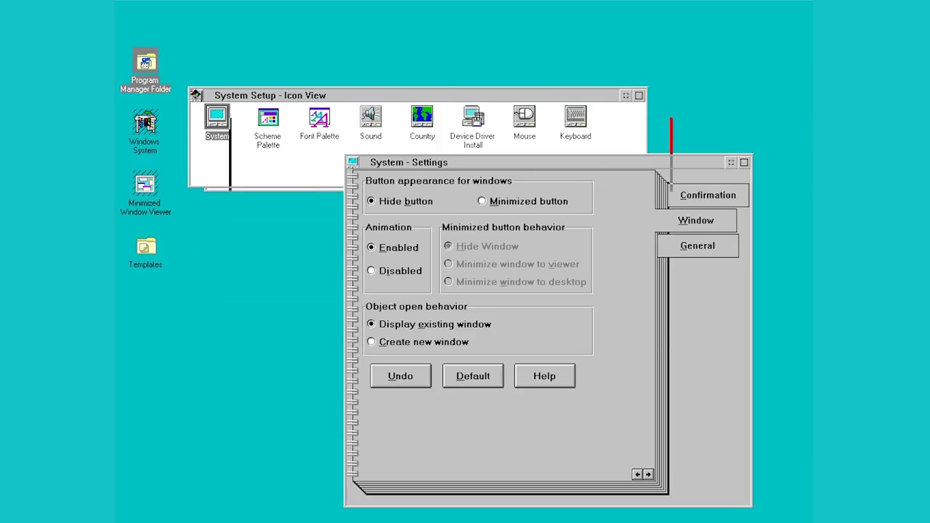
{"action": "left_click", "coordinate": [698, 398]}
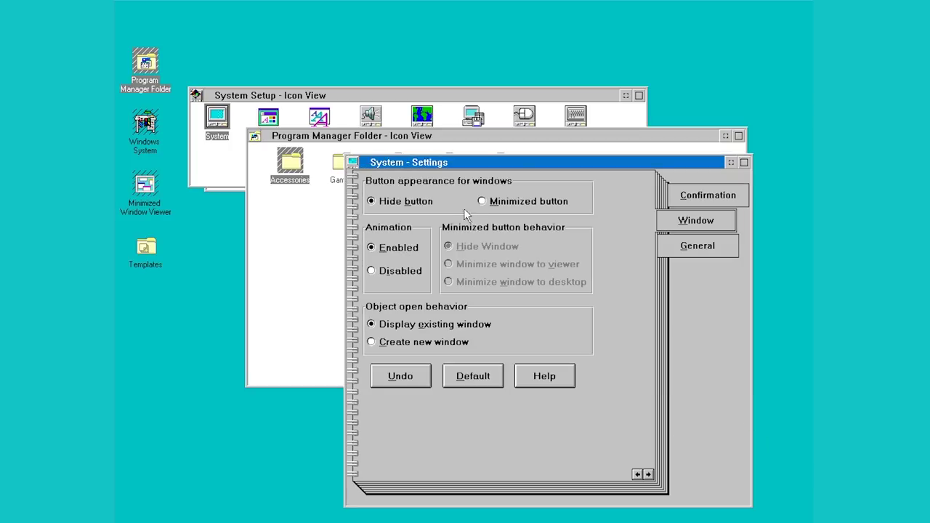
{"action": "left_click_drag", "start_coordinate": [426, 163], "coordinate": [340, 137]}
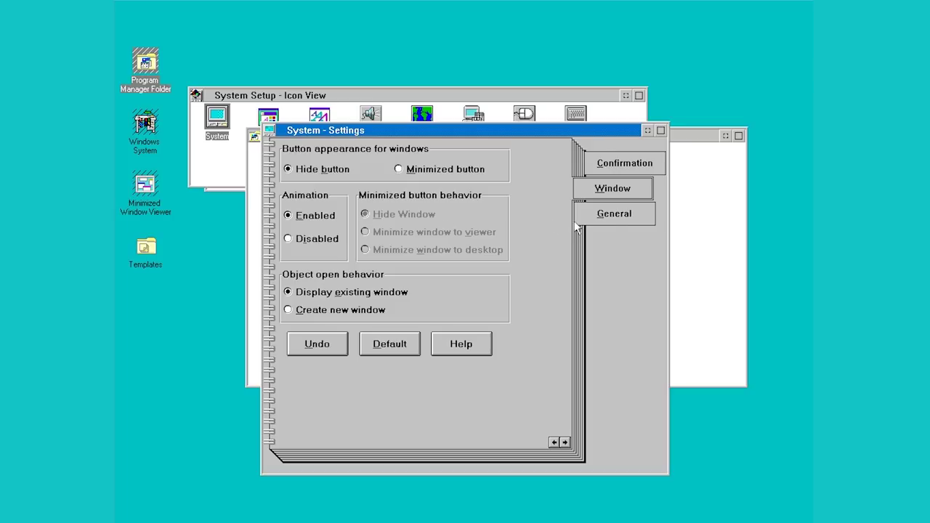
Set animation back to Disabled on the Window page of the System settings
{"action": "left_click", "coordinate": [609, 214]}
{"action": "left_click", "coordinate": [613, 188]}
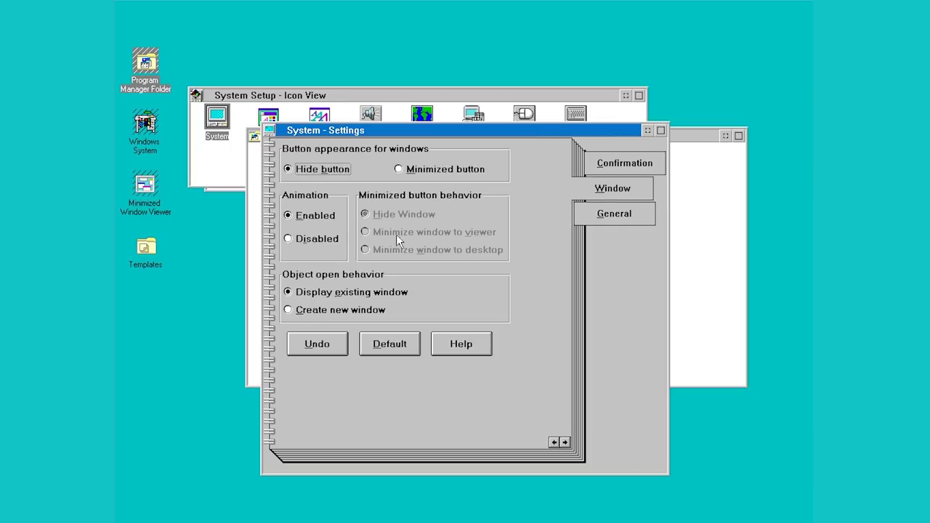
{"action": "left_click", "coordinate": [339, 237]}
Change the System object's icon to the green question-mark book from WPSHELL.EXE
{"action": "left_click", "coordinate": [602, 214]}
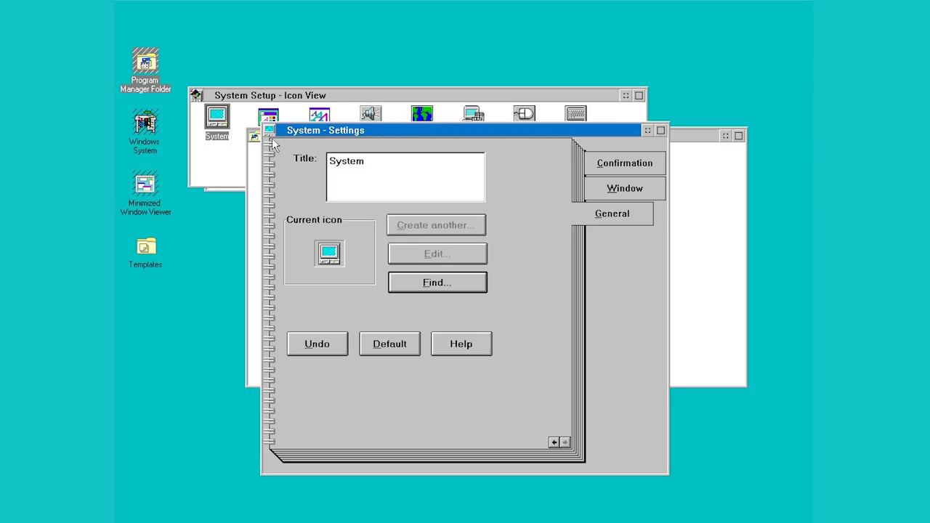
{"action": "left_click", "coordinate": [440, 283]}
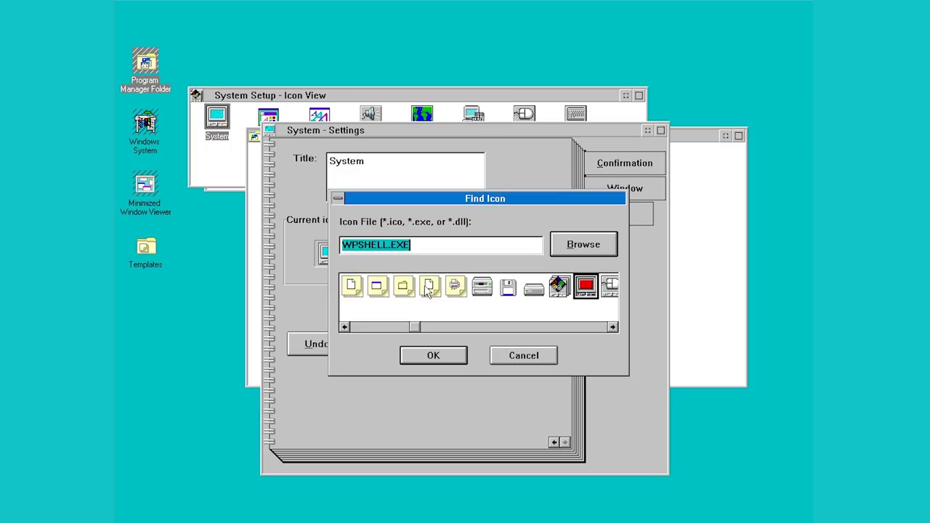
{"action": "left_click_drag", "start_coordinate": [421, 327], "coordinate": [497, 333]}
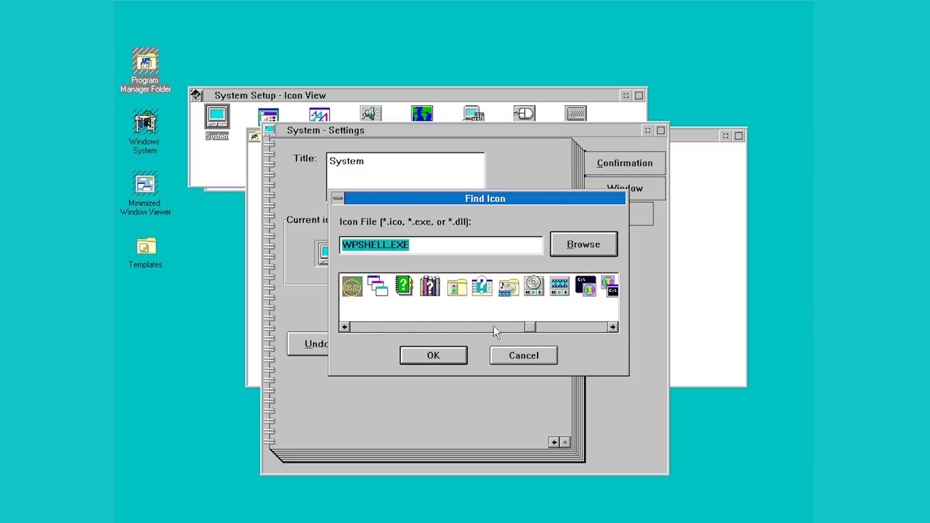
{"action": "left_click", "coordinate": [404, 286]}
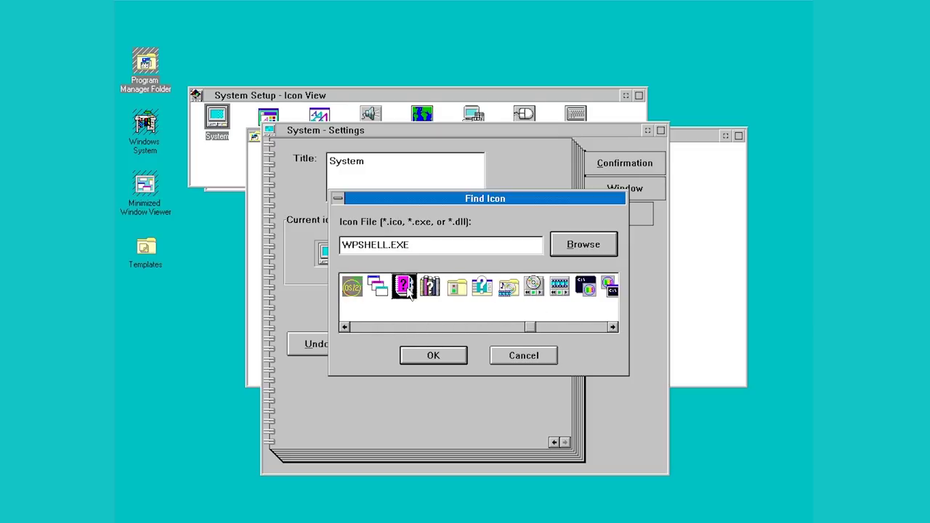
{"action": "left_click", "coordinate": [433, 357]}
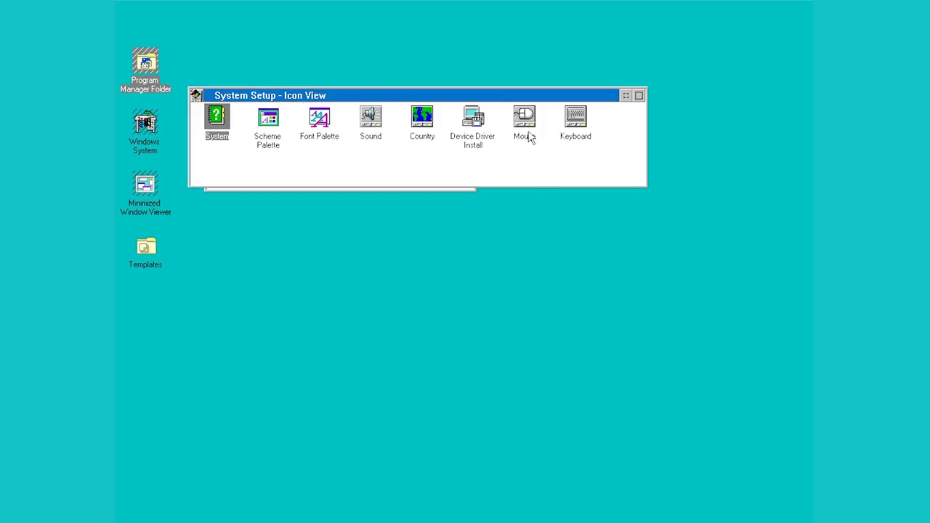
Hide the System Setup and Windows System windows and open the Minimized Window Viewer
{"action": "left_click", "coordinate": [627, 96]}
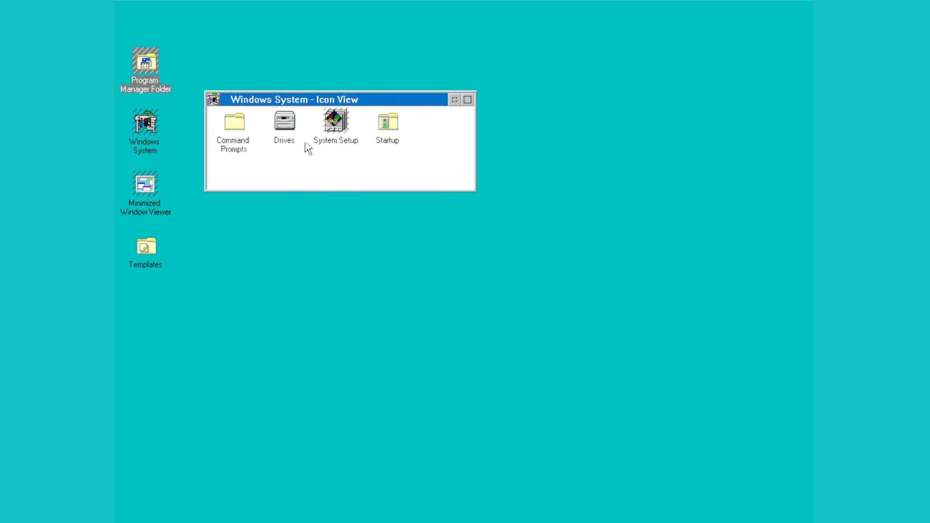
{"action": "left_click", "coordinate": [454, 100]}
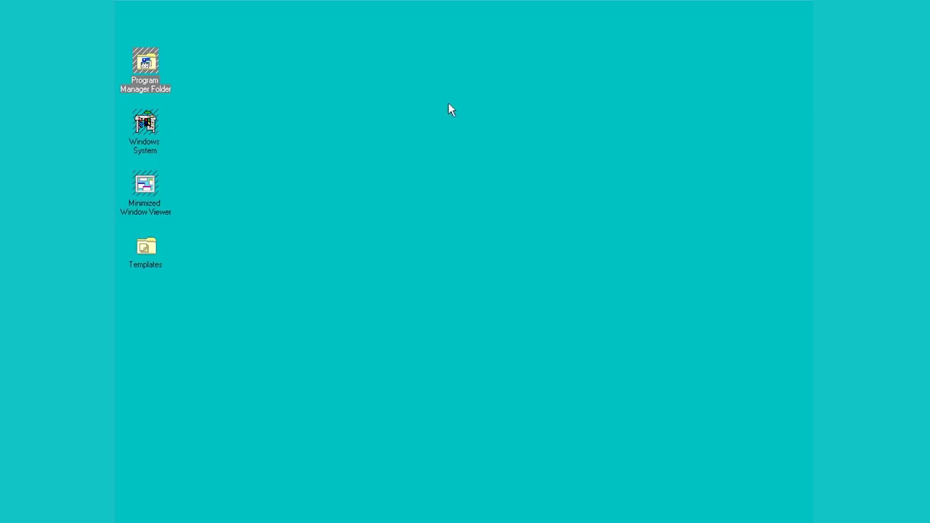
{"action": "double_click", "coordinate": [142, 185]}
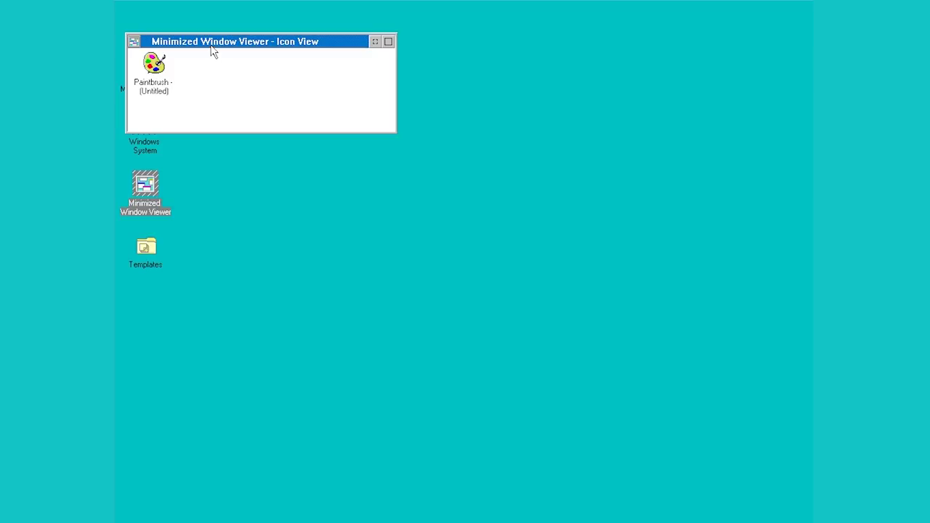
Reposition the Minimized Window Viewer on the desktop, and open and hide the Program Manager Folder to compare
{"action": "left_click_drag", "start_coordinate": [210, 44], "coordinate": [306, 70]}
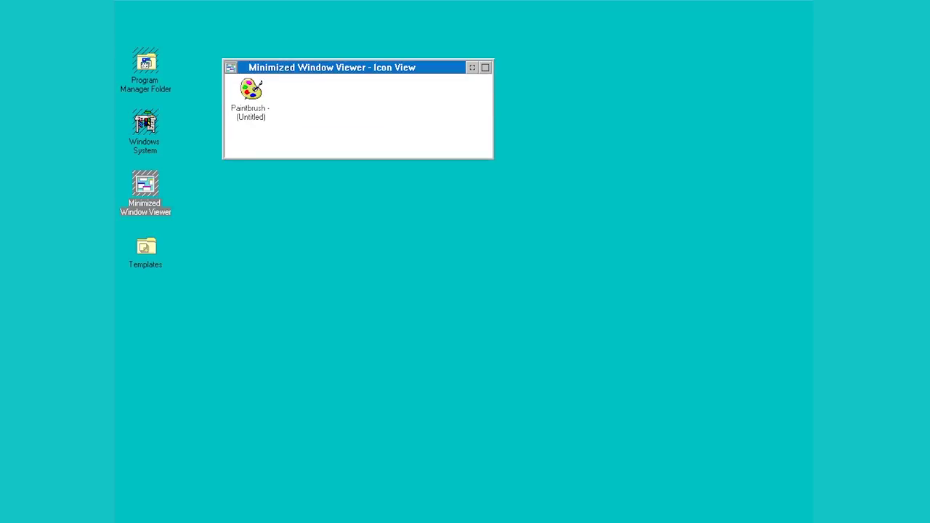
{"action": "left_click", "coordinate": [253, 105]}
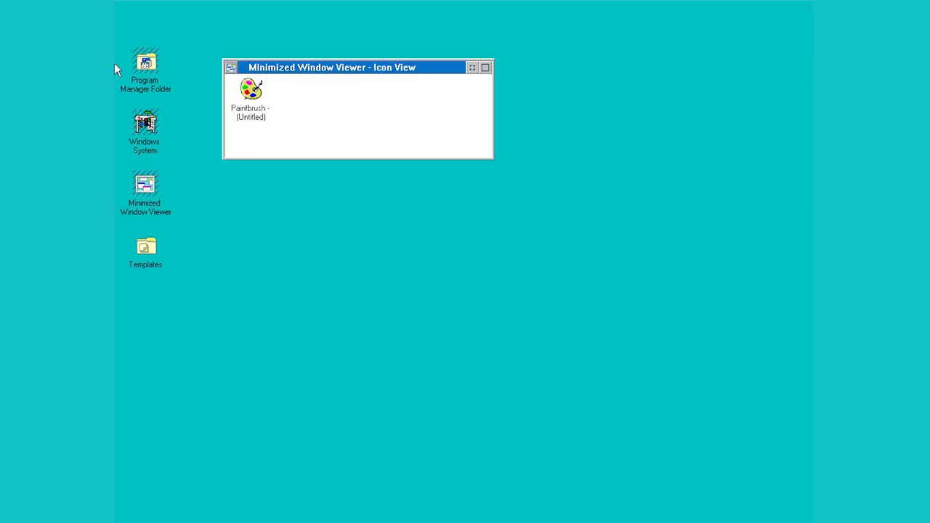
{"action": "double_click", "coordinate": [146, 63]}
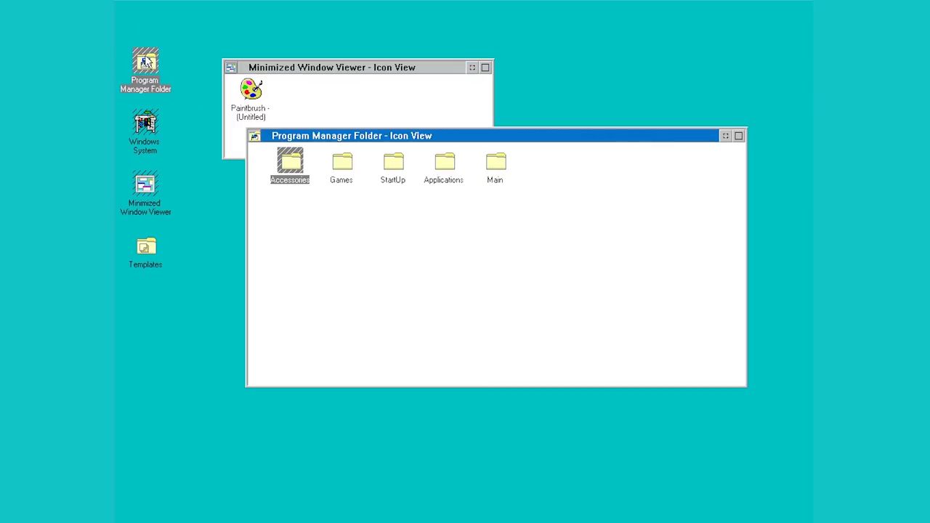
{"action": "left_click", "coordinate": [727, 137]}
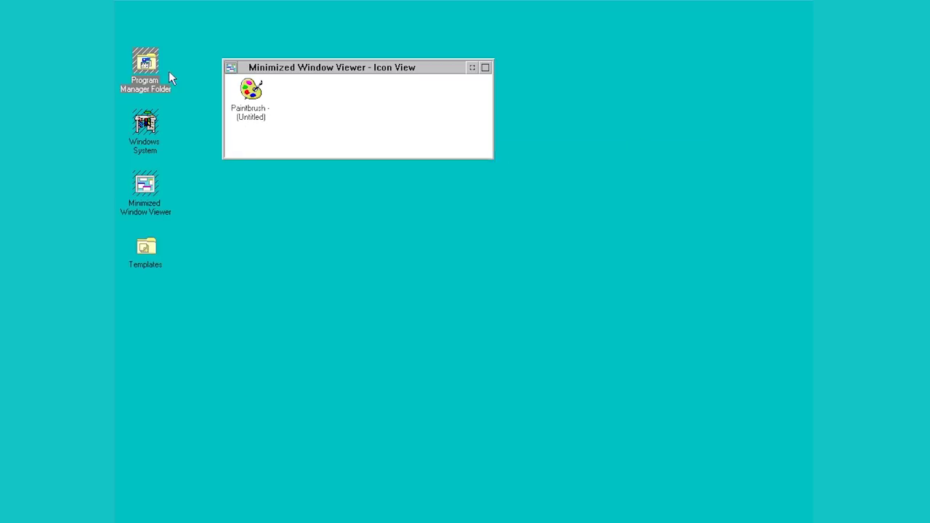
{"action": "left_click", "coordinate": [116, 53]}
{"action": "left_click_drag", "start_coordinate": [283, 70], "coordinate": [314, 98]}
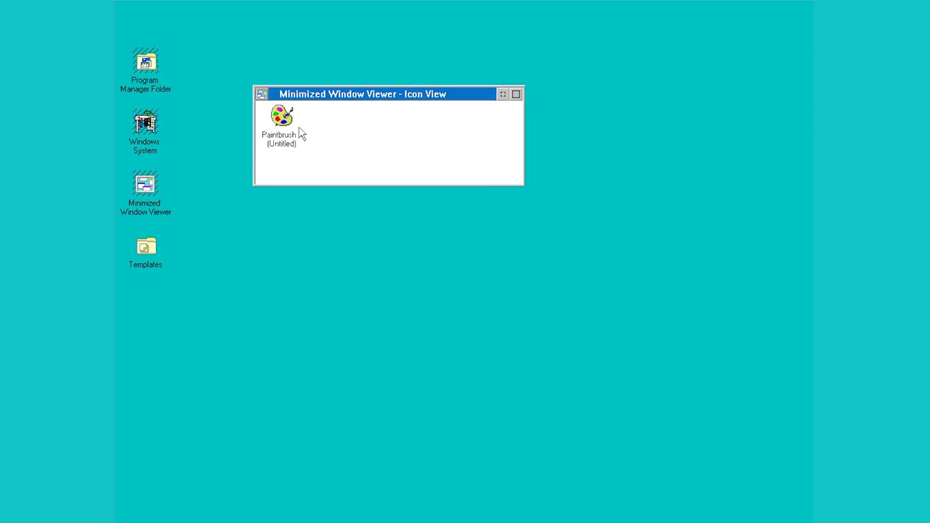
Restore Paintbrush from the Minimized Window Viewer, shift its window up over the viewer, and minimize it again
{"action": "double_click", "coordinate": [282, 118]}
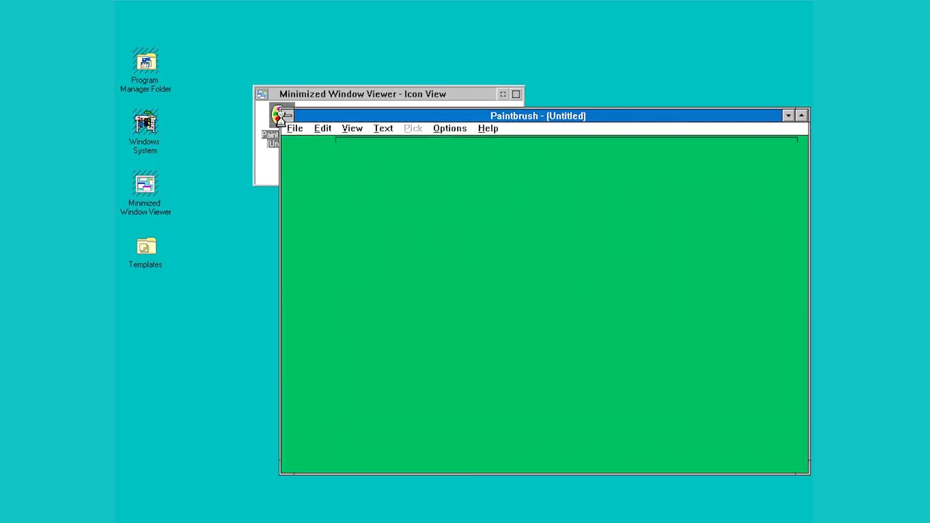
{"action": "left_click_drag", "start_coordinate": [401, 114], "coordinate": [322, 86]}
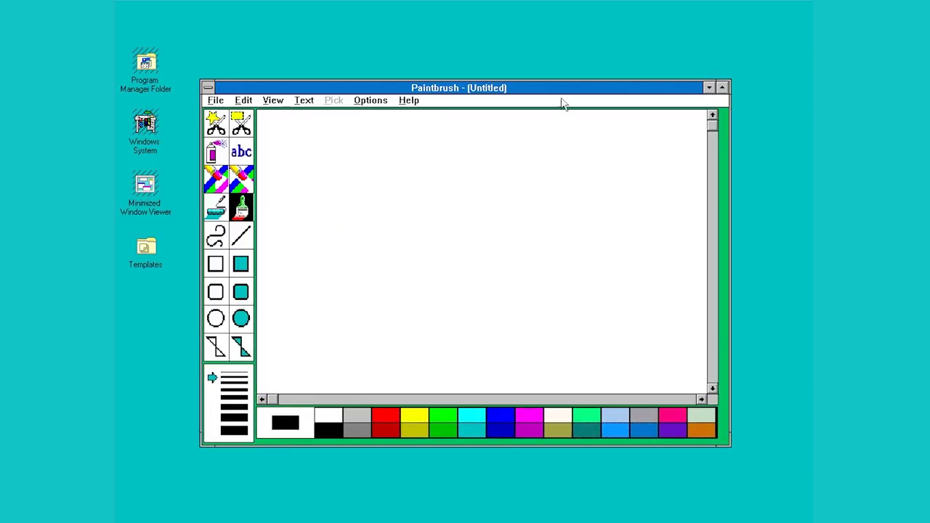
{"action": "left_click", "coordinate": [708, 88]}
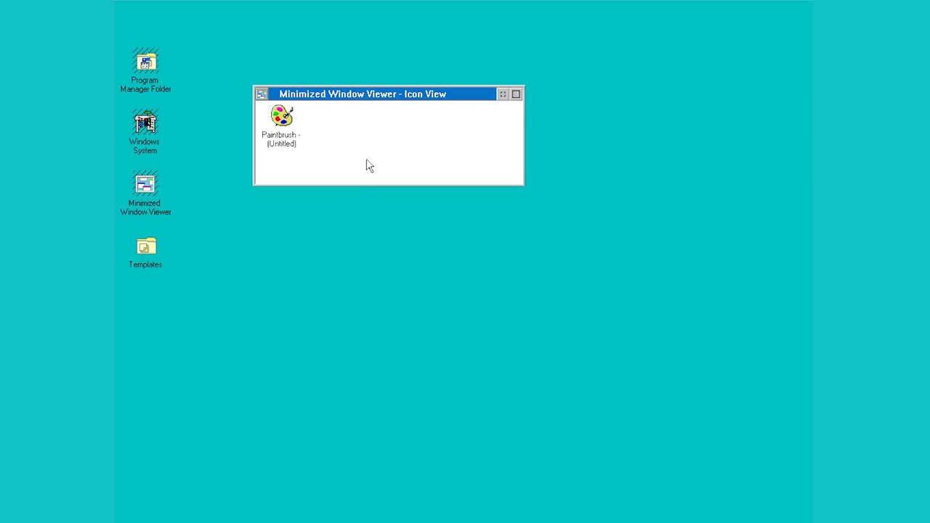
Place the Minimized Window Viewer in the desktop's lower-left corner and deselect its Paintbrush icon
{"action": "left_click_drag", "start_coordinate": [304, 96], "coordinate": [171, 446]}
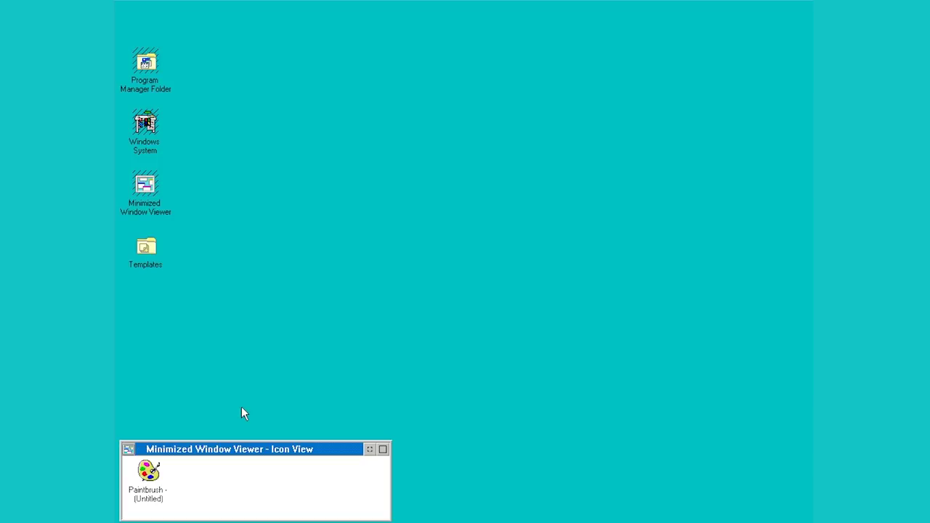
{"action": "left_click", "coordinate": [165, 472]}
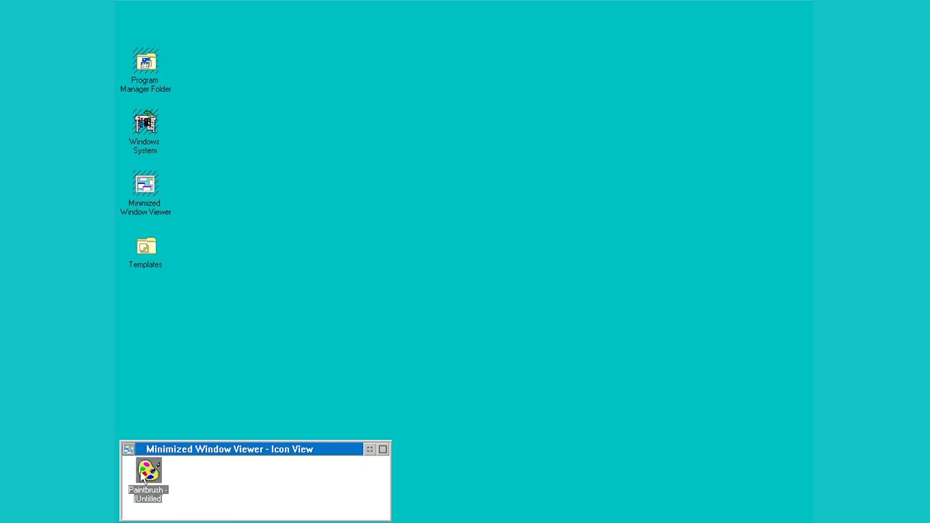
{"action": "left_click", "coordinate": [208, 484]}
{"action": "left_click", "coordinate": [234, 390]}
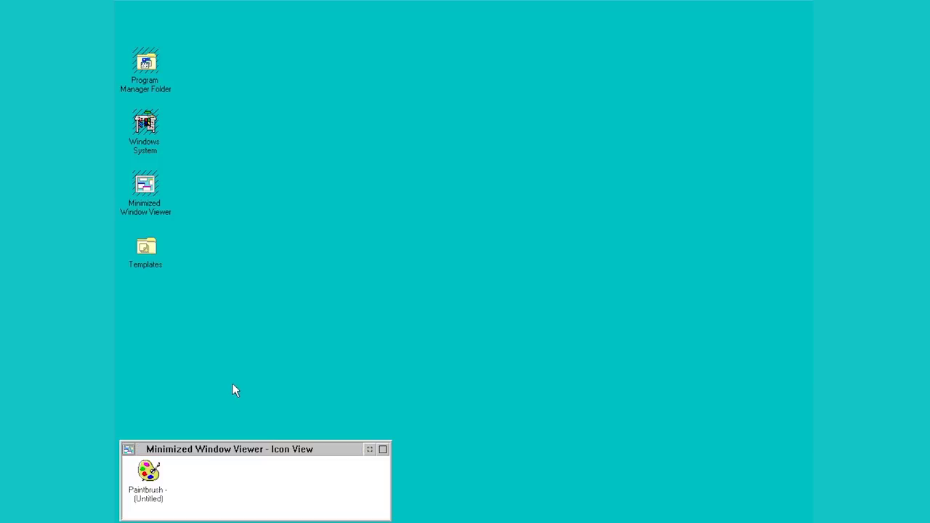
Create a Program object on the desktop from the Templates folder and look at the Program template's settings
{"action": "double_click", "coordinate": [146, 247]}
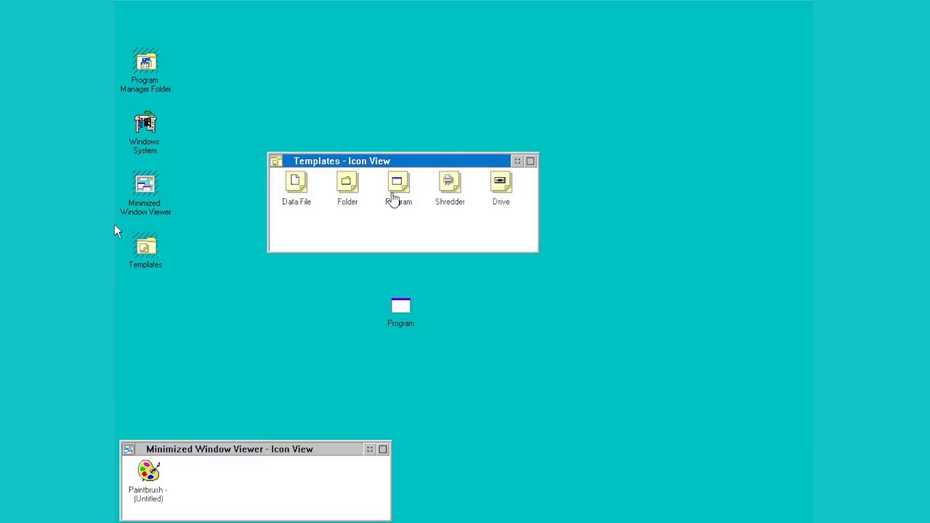
{"action": "left_click_drag", "start_coordinate": [412, 161], "coordinate": [414, 161]}
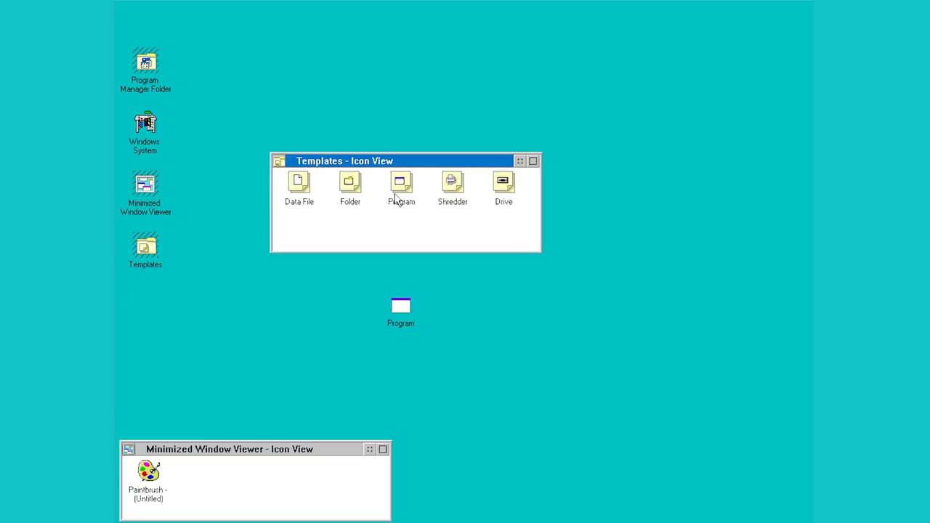
{"action": "double_click", "coordinate": [400, 186]}
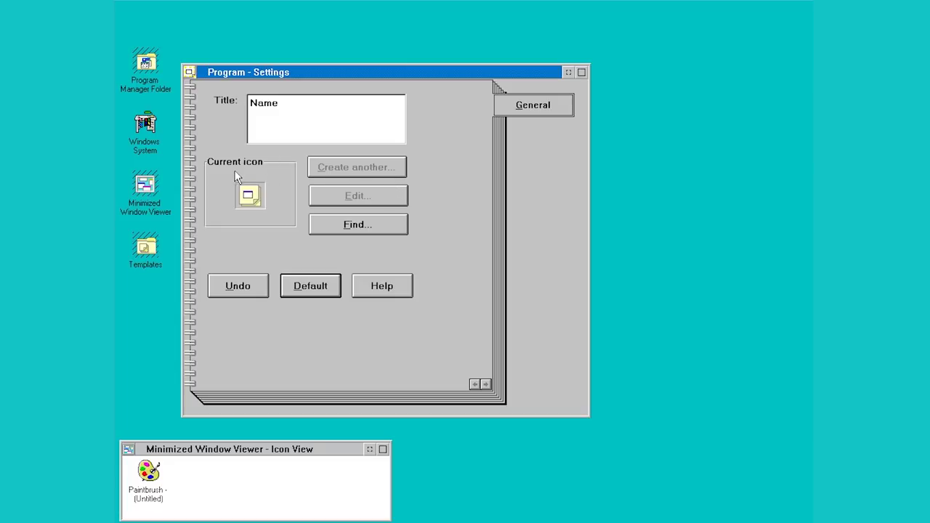
{"action": "key", "text": "alt+F4"}
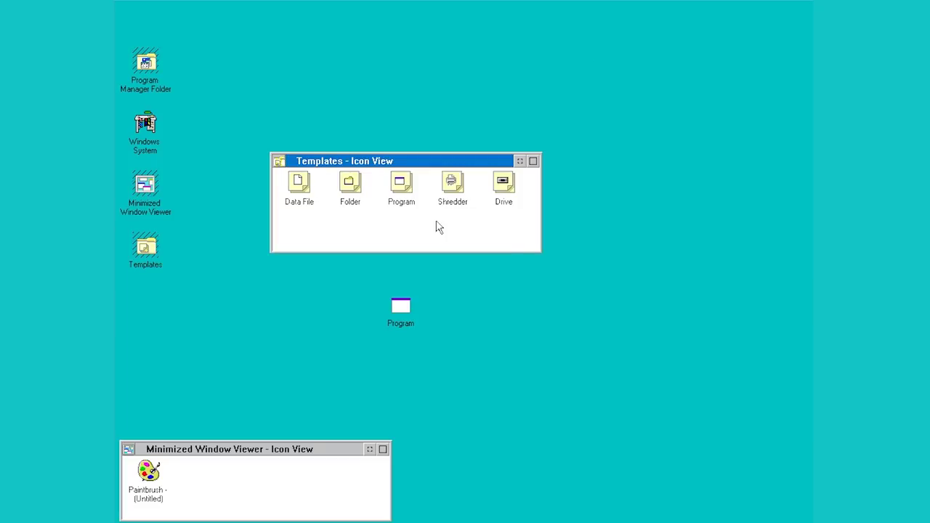
{"action": "left_click", "coordinate": [142, 62]}
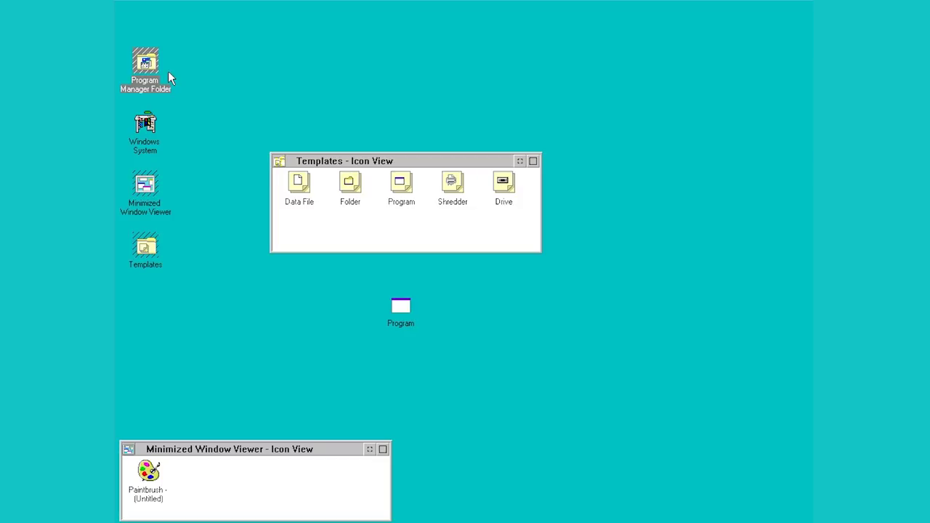
{"action": "left_click_drag", "start_coordinate": [145, 72], "coordinate": [182, 70]}
Create a Shredder object from its template, keeping the title Shredder, and place it in the desktop's lower-right corner
{"action": "left_click", "coordinate": [360, 239]}
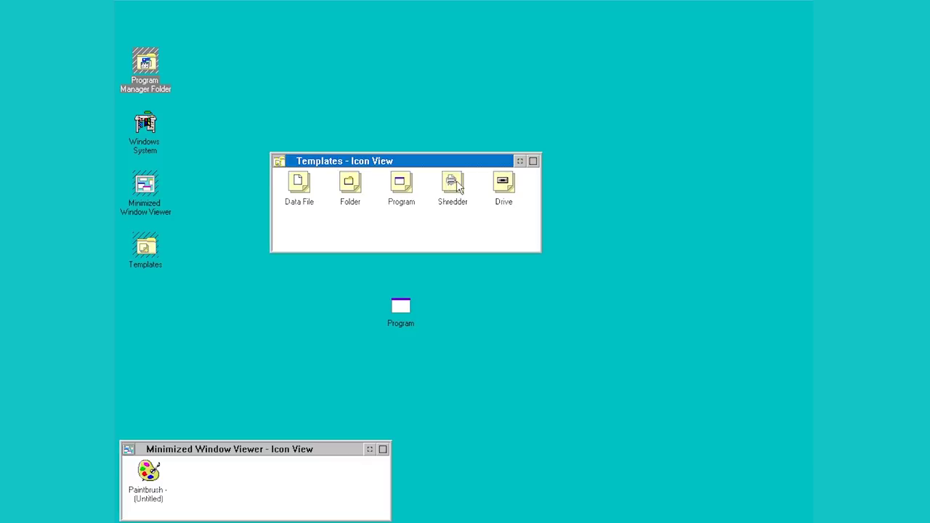
{"action": "left_click_drag", "start_coordinate": [459, 188], "coordinate": [505, 304]}
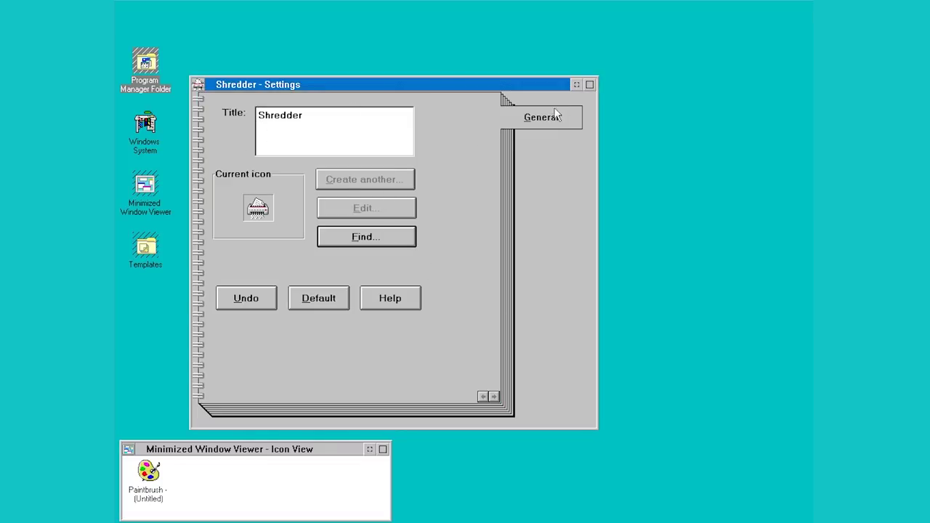
{"action": "double_click", "coordinate": [319, 114]}
{"action": "left_click", "coordinate": [341, 123]}
{"action": "left_click", "coordinate": [578, 84]}
{"action": "left_click", "coordinate": [510, 305]}
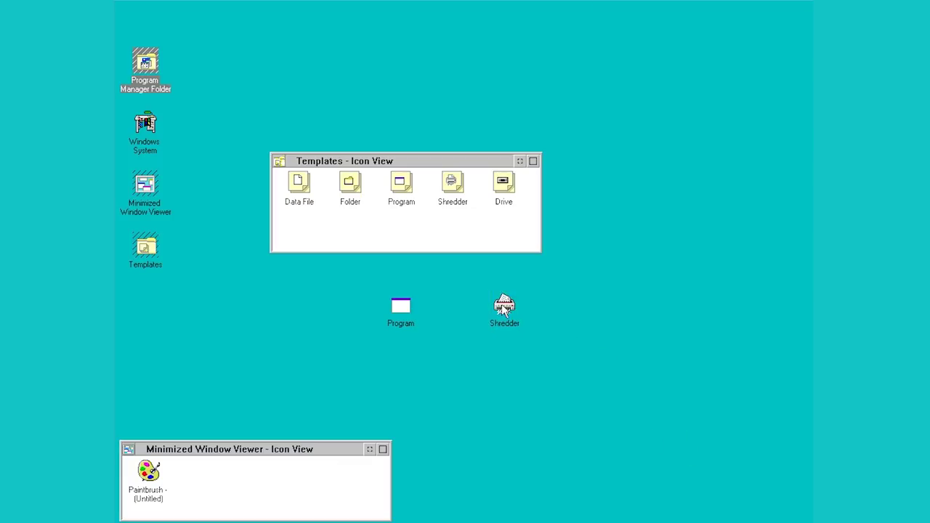
{"action": "left_click_drag", "start_coordinate": [504, 307], "coordinate": [765, 479]}
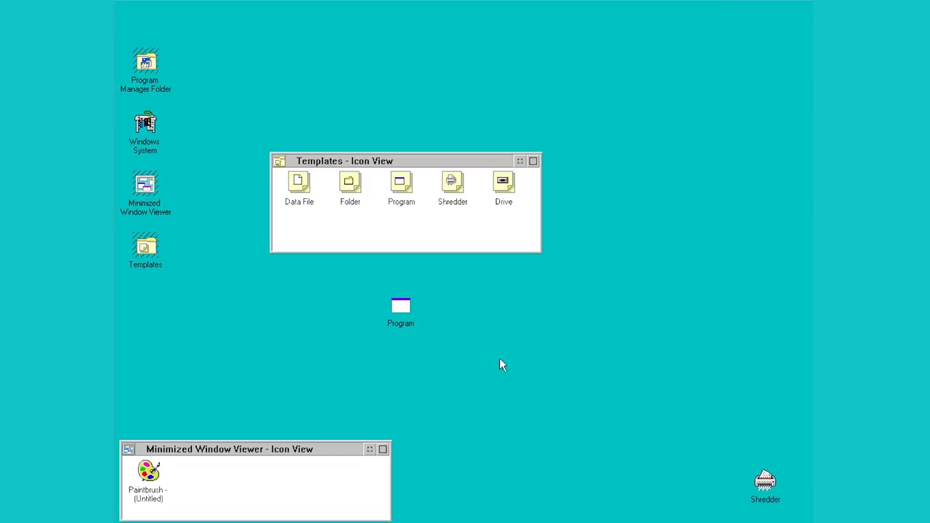
Delete the desktop's Program object with the Shredder, and check the Shredder's settings
{"action": "right_click", "coordinate": [415, 309]}
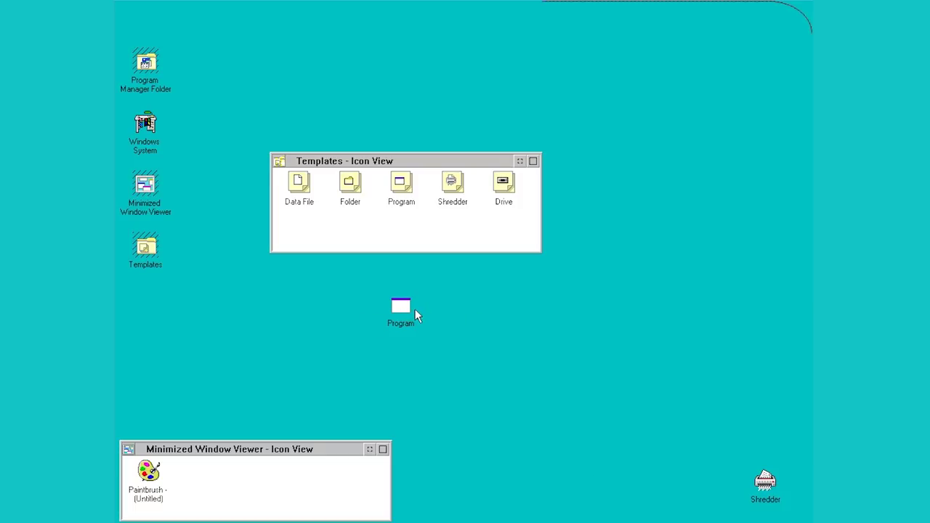
{"action": "left_click", "coordinate": [265, 303]}
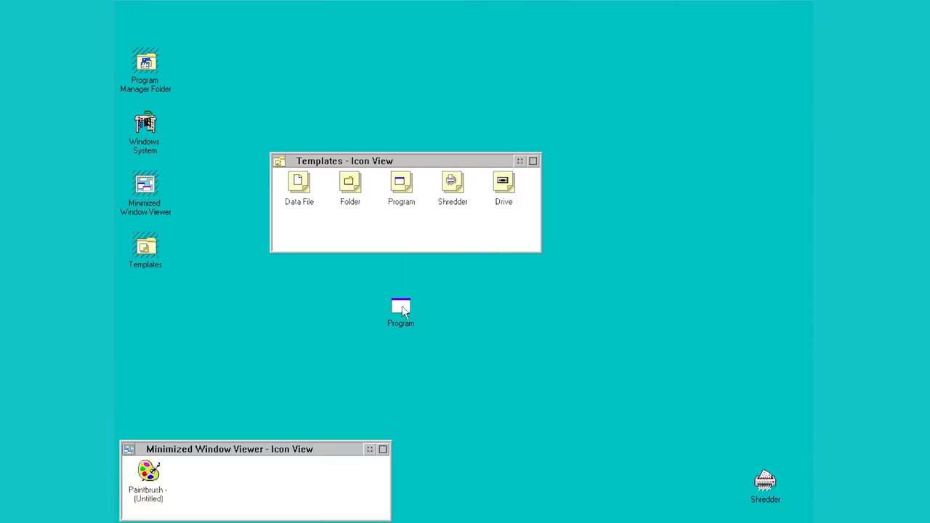
{"action": "left_click_drag", "start_coordinate": [404, 310], "coordinate": [767, 485]}
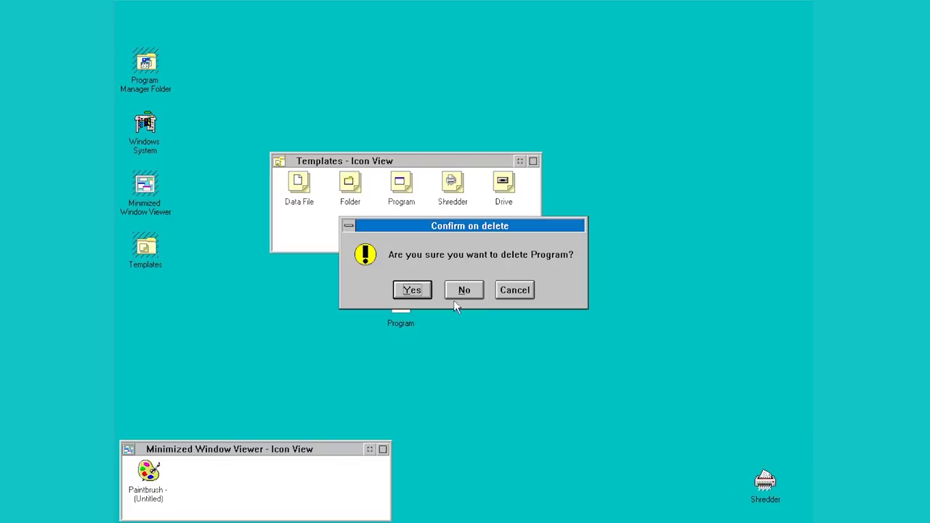
{"action": "left_click", "coordinate": [415, 291]}
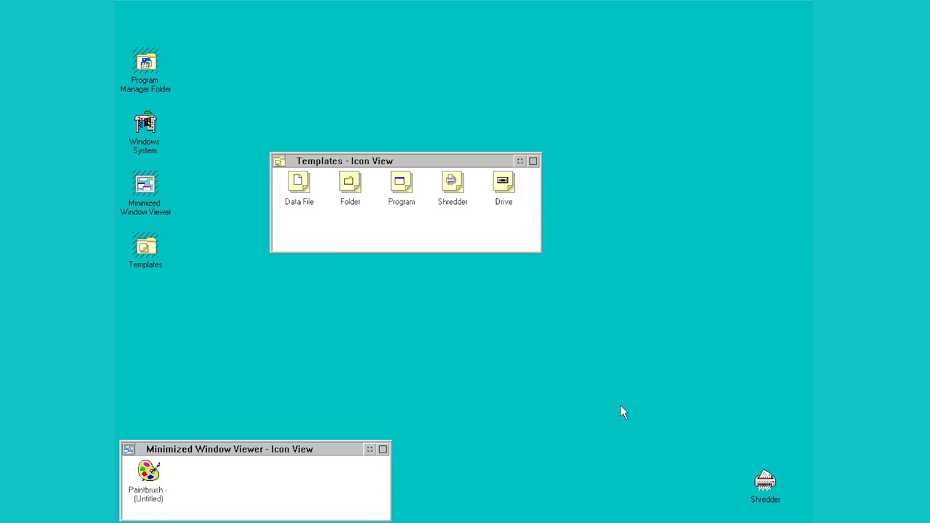
{"action": "double_click", "coordinate": [764, 476]}
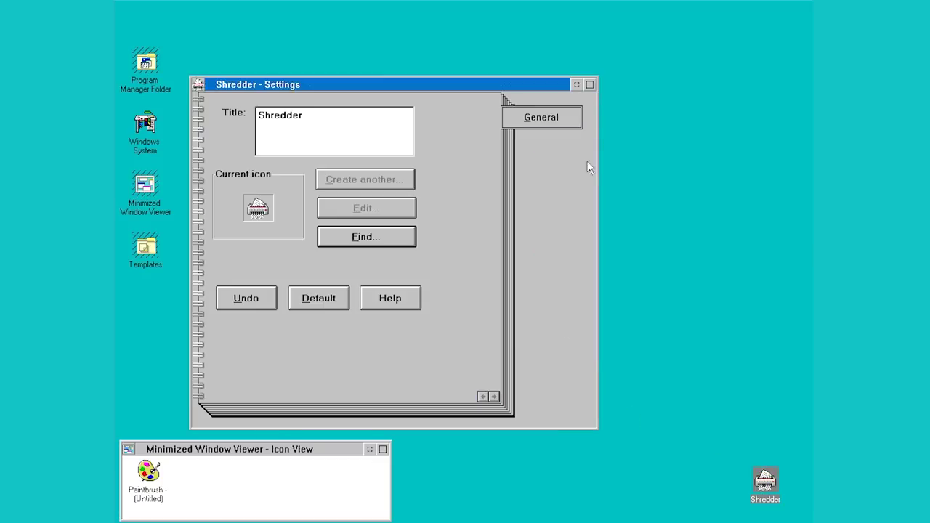
{"action": "left_click", "coordinate": [576, 85]}
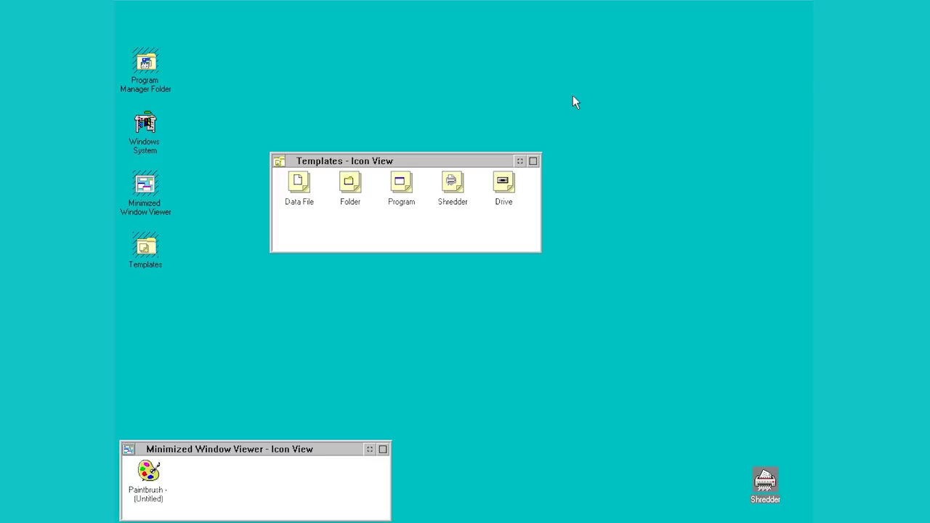
Create a Drive object for C: (Fixed Disk) from the Drive template and place it below the Templates window
{"action": "left_click", "coordinate": [441, 226]}
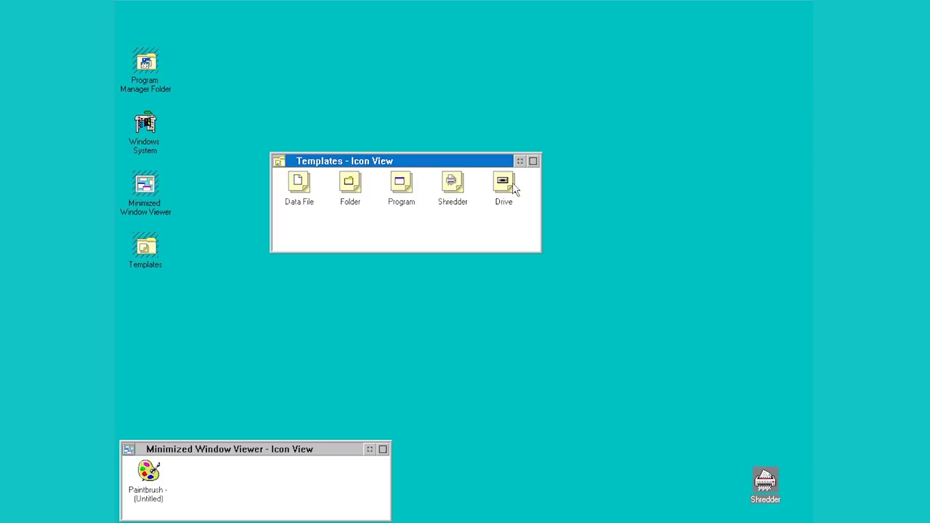
{"action": "left_click_drag", "start_coordinate": [506, 190], "coordinate": [454, 305]}
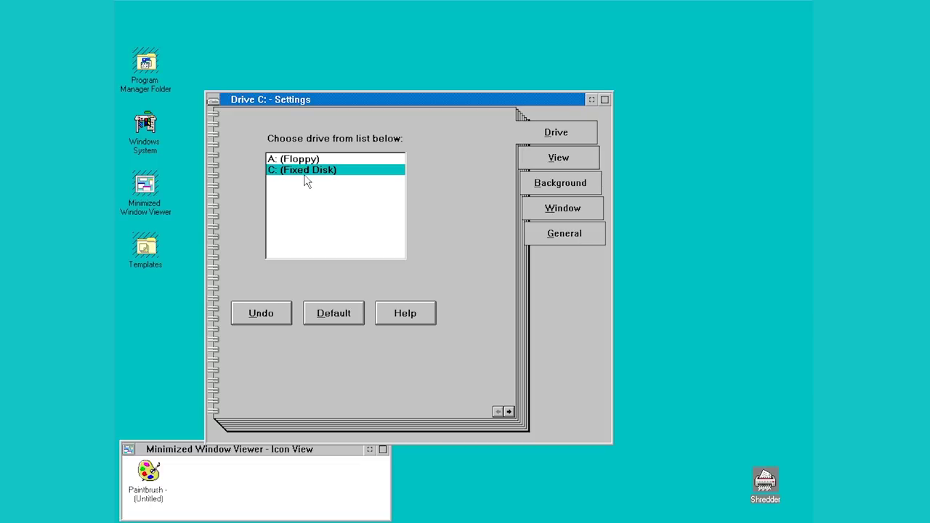
{"action": "left_click", "coordinate": [289, 159]}
{"action": "left_click", "coordinate": [291, 170]}
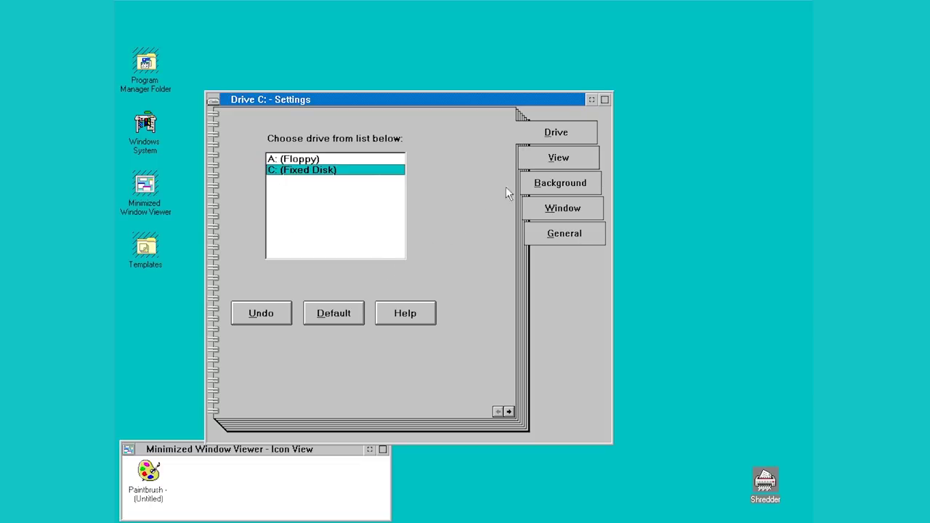
{"action": "key", "text": "alt+F4"}
{"action": "left_click_drag", "start_coordinate": [371, 299], "coordinate": [426, 339]}
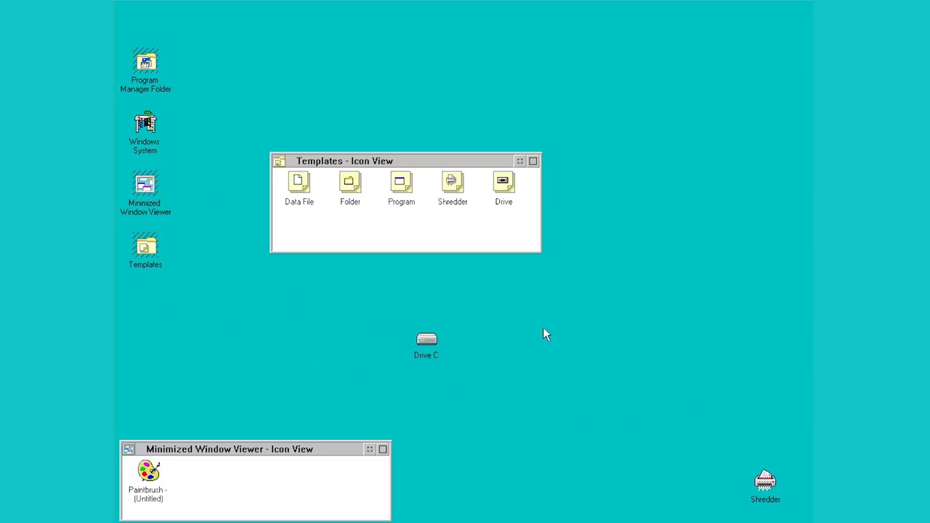
{"action": "left_click_drag", "start_coordinate": [425, 338], "coordinate": [434, 349]}
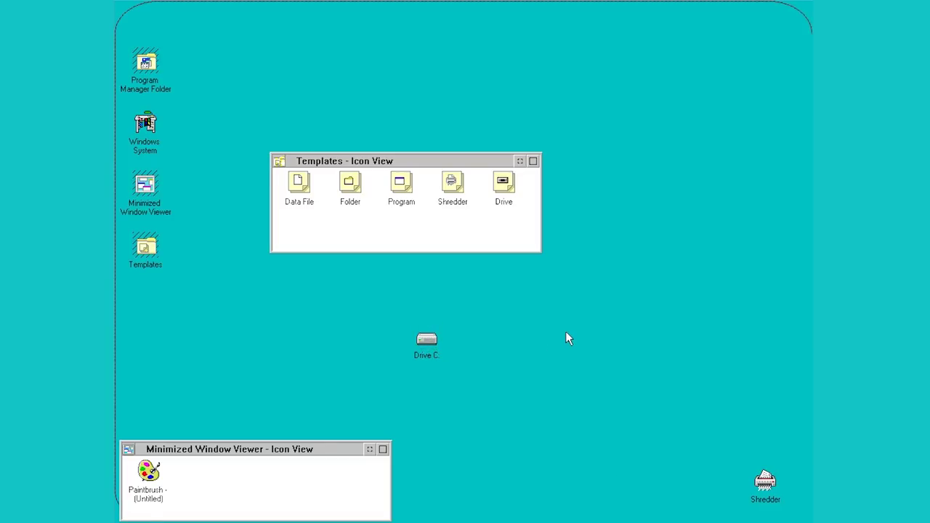
Open the Drive C: object to view its files and folders, shrink and move its window, and close it
{"action": "right_click", "coordinate": [566, 333]}
{"action": "left_click", "coordinate": [439, 331]}
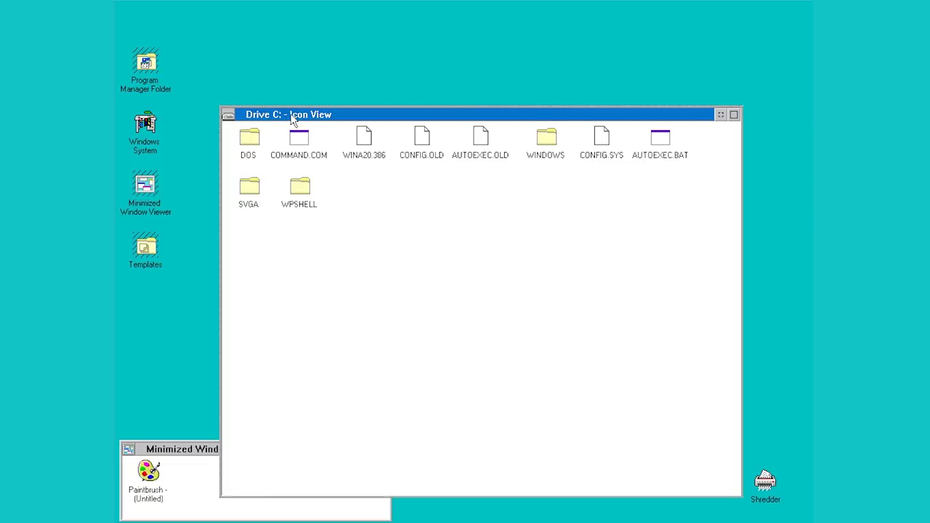
{"action": "left_click_drag", "start_coordinate": [293, 110], "coordinate": [295, 104]}
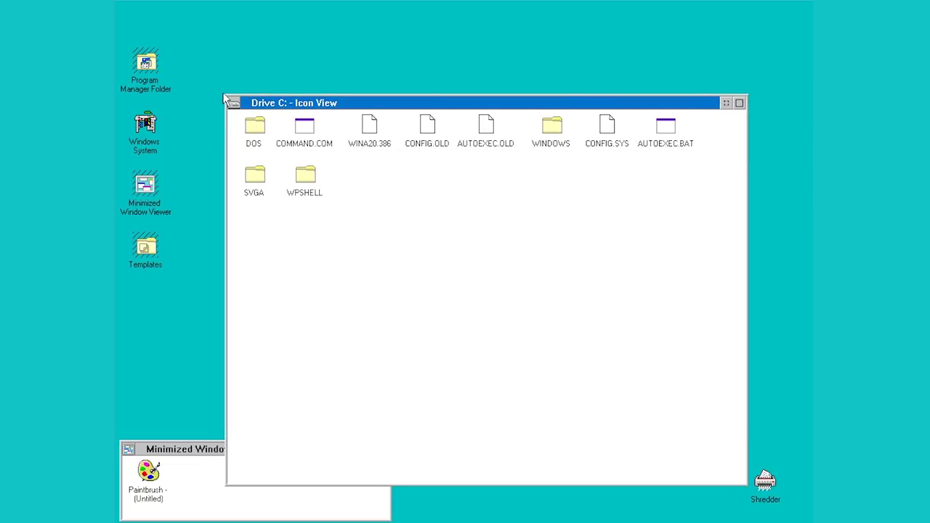
{"action": "left_click_drag", "start_coordinate": [226, 100], "coordinate": [369, 220]}
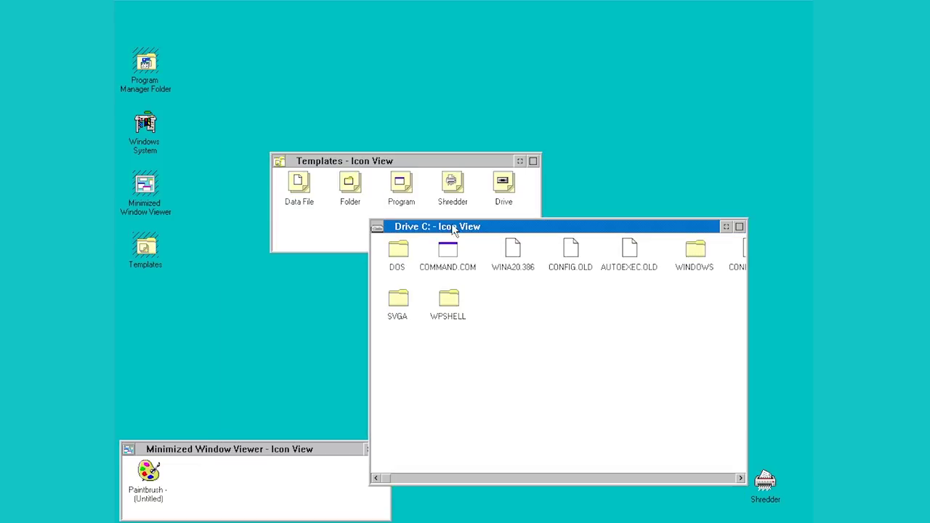
{"action": "left_click", "coordinate": [377, 228]}
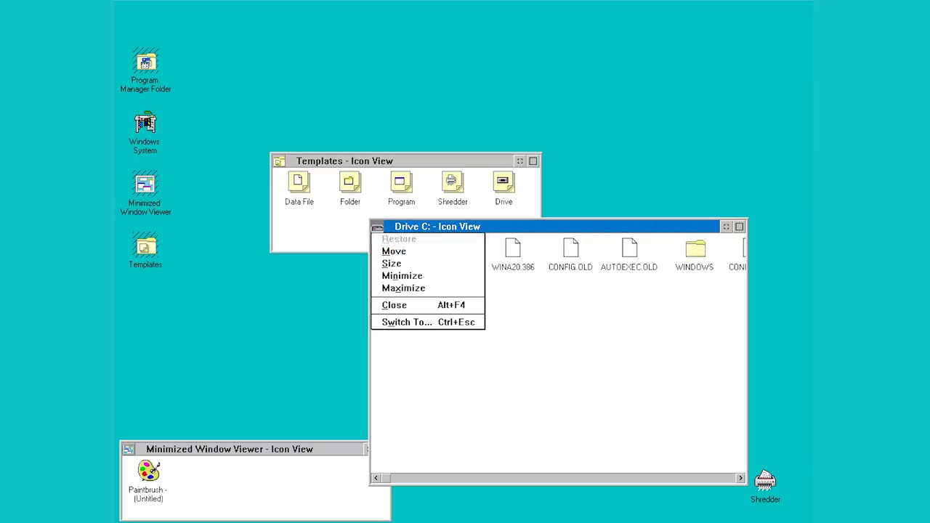
{"action": "left_click", "coordinate": [395, 305]}
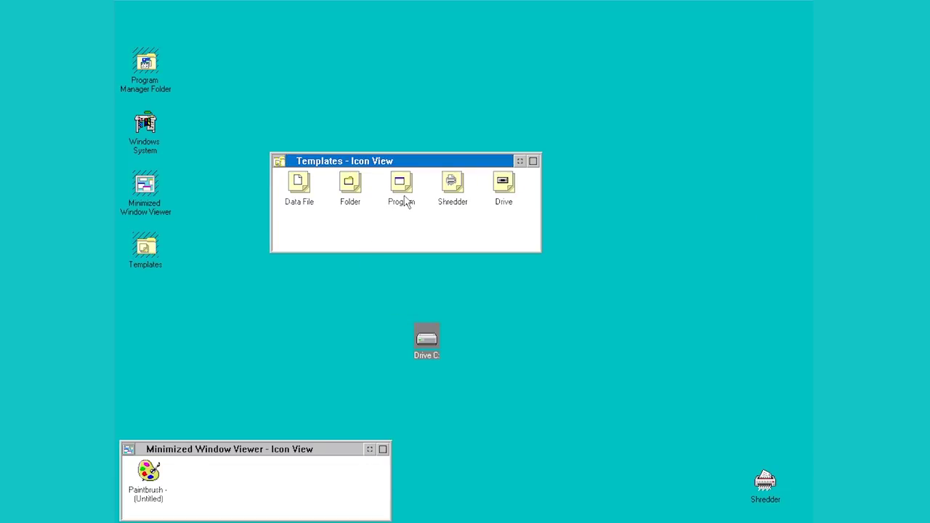
Hide the Templates window and move the Shredder uncovered behind it down to just above the lower Drive C: object
{"action": "left_click", "coordinate": [520, 163]}
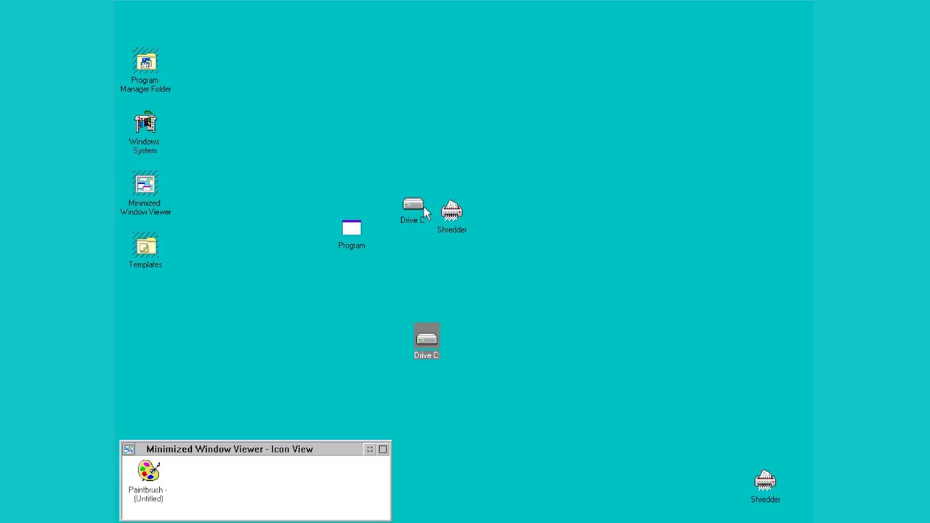
{"action": "left_click", "coordinate": [415, 252]}
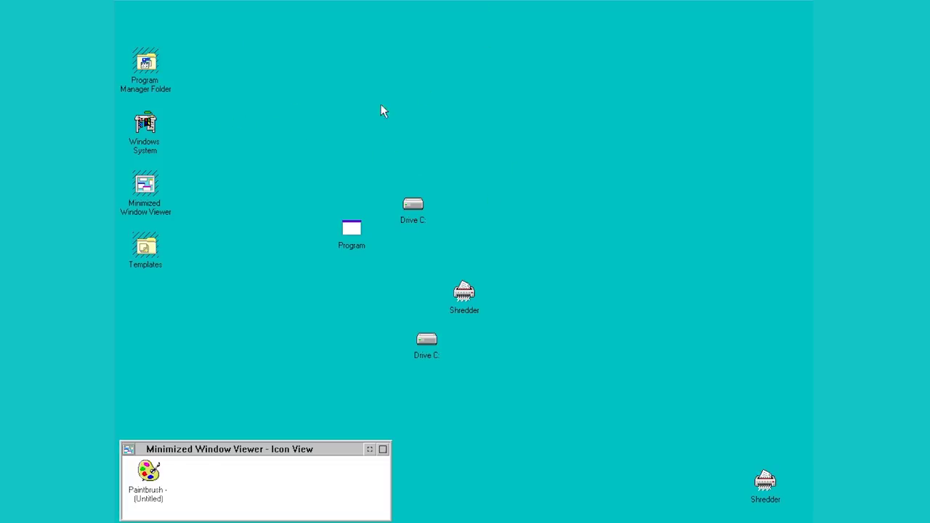
Open the desktop's Settings notebook, place it near the top of the desktop, and check the desktop's Open views
{"action": "right_click", "coordinate": [237, 104]}
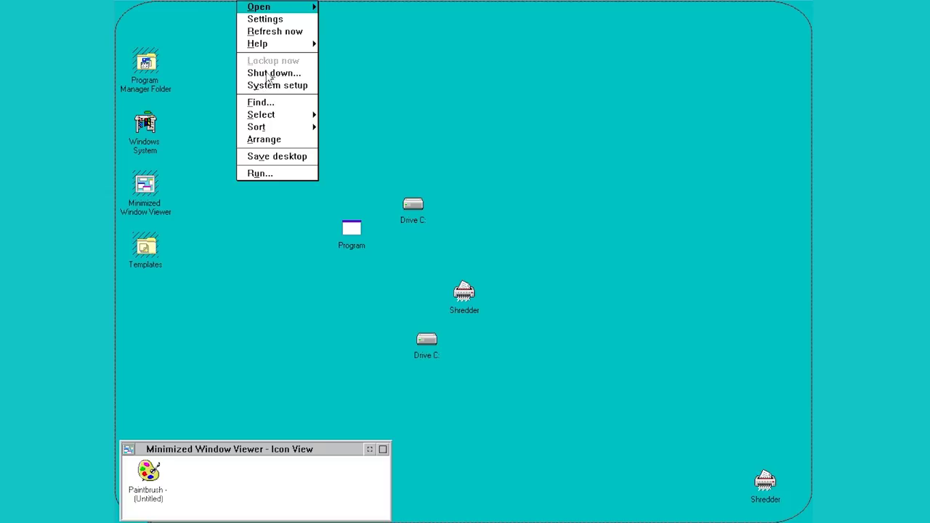
{"action": "left_click", "coordinate": [262, 9]}
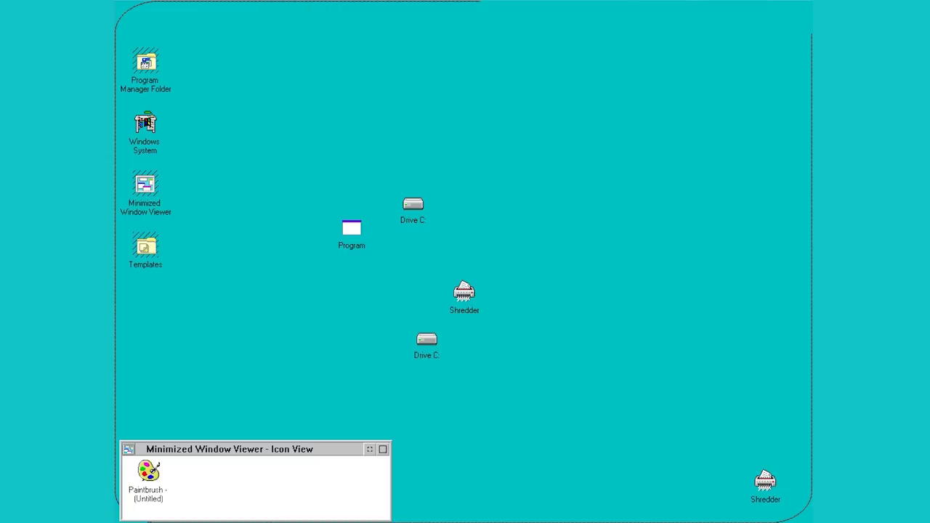
{"action": "key", "text": "Escape"}
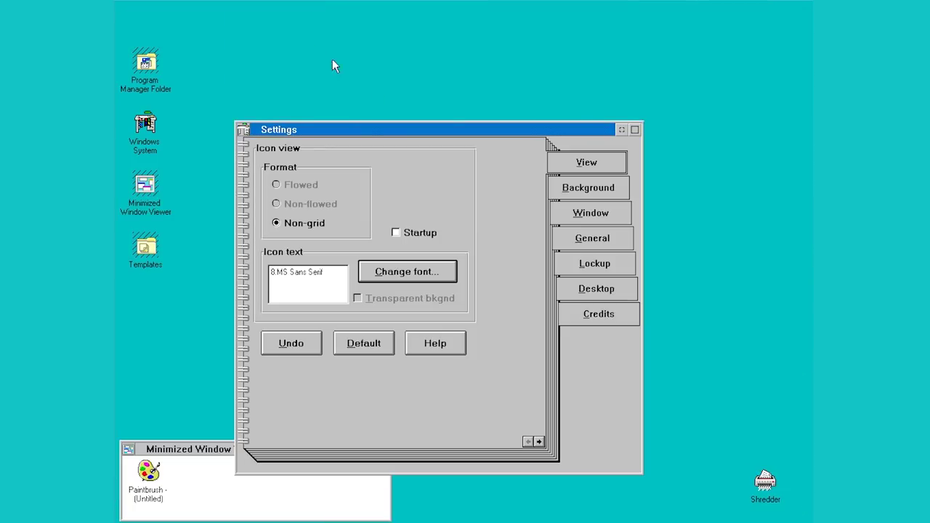
{"action": "left_click_drag", "start_coordinate": [364, 131], "coordinate": [328, 82]}
{"action": "right_click", "coordinate": [360, 35]}
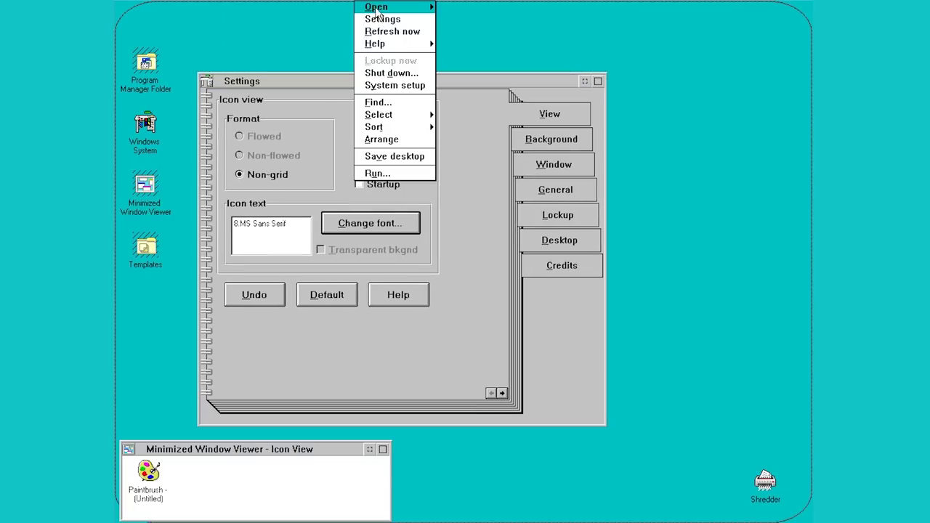
{"action": "mouse_move", "coordinate": [427, 13]}
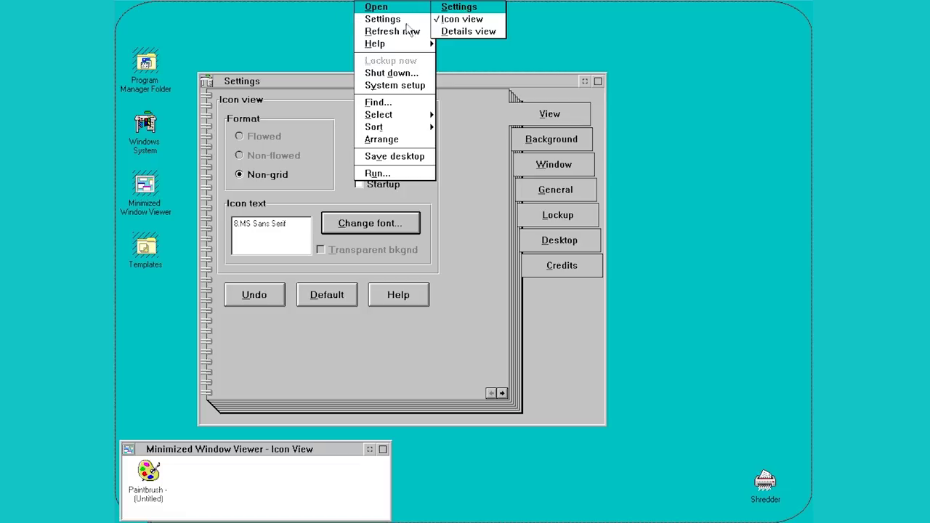
{"action": "left_click", "coordinate": [299, 76]}
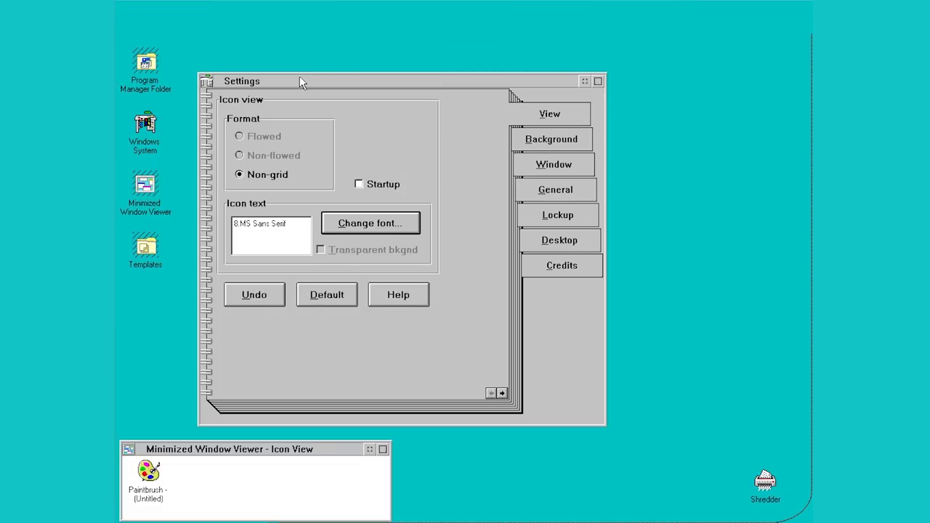
{"action": "left_click_drag", "start_coordinate": [300, 76], "coordinate": [311, 30]}
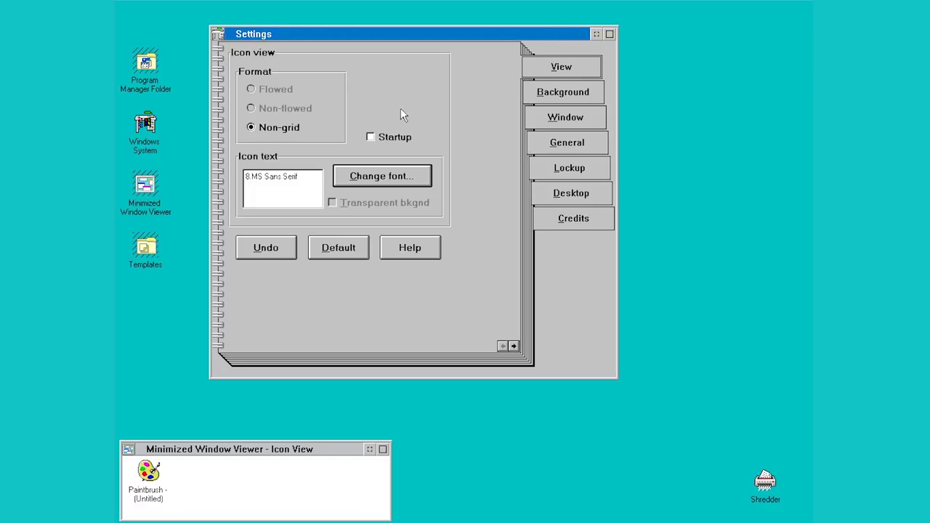
Set the desktop's background color to bright red from the basic colors
{"action": "left_click", "coordinate": [535, 95]}
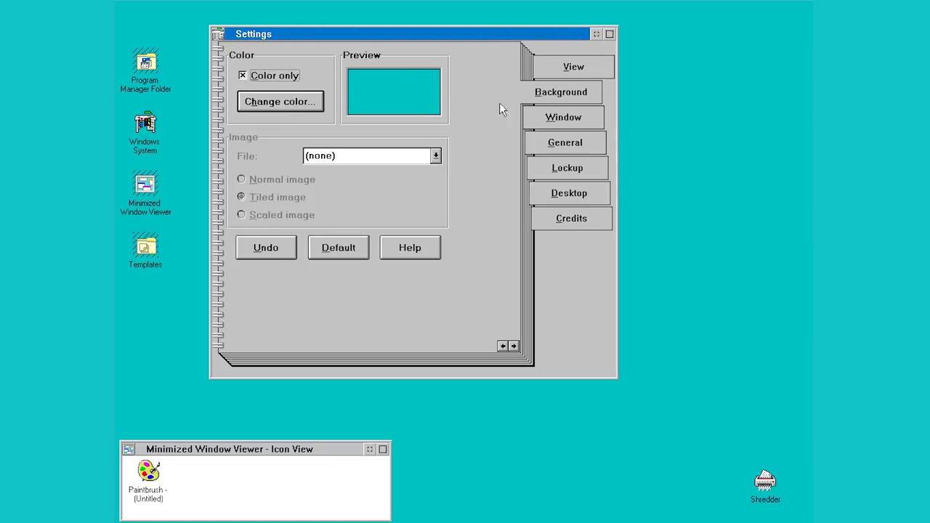
{"action": "left_click", "coordinate": [286, 102]}
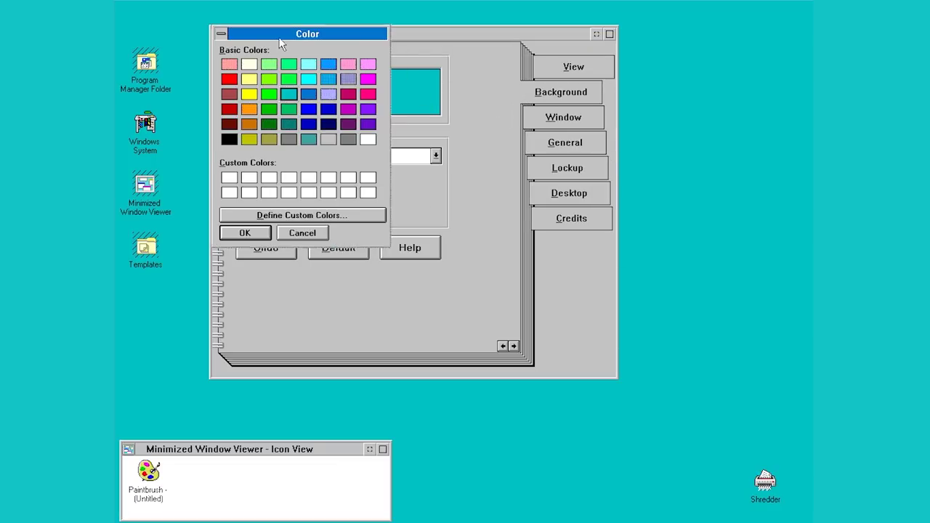
{"action": "left_click_drag", "start_coordinate": [280, 41], "coordinate": [348, 69]}
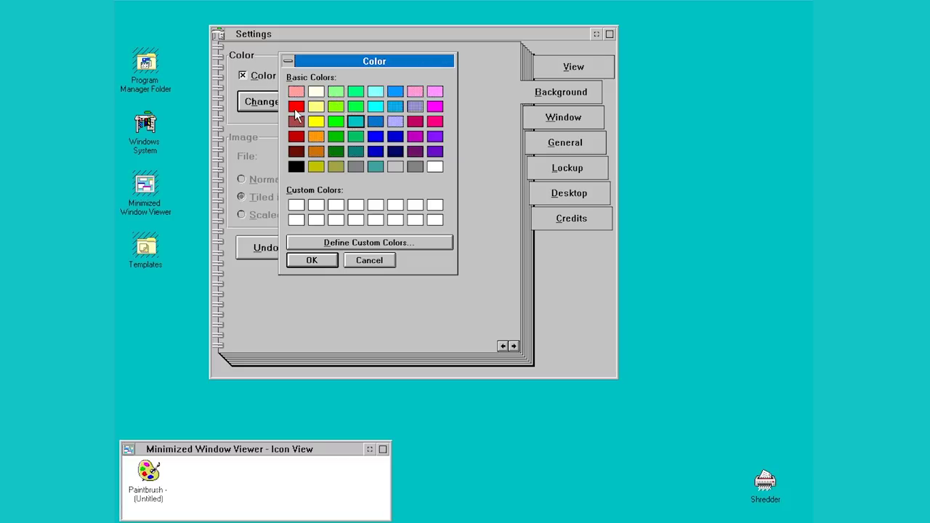
{"action": "left_click", "coordinate": [296, 106]}
{"action": "left_click", "coordinate": [311, 260]}
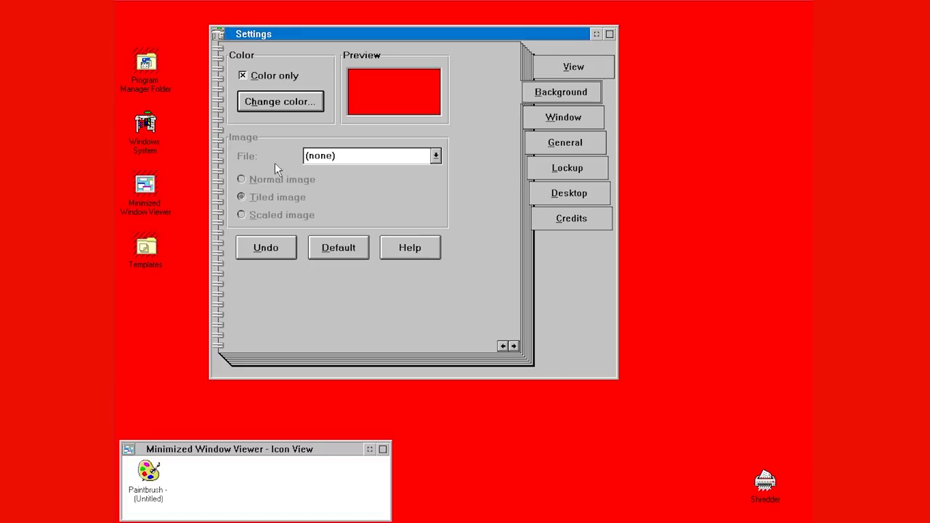
Turn off Color only and set winlogo.bmp as the desktop background, trying Normal image before returning to Tiled image
{"action": "left_click", "coordinate": [259, 76]}
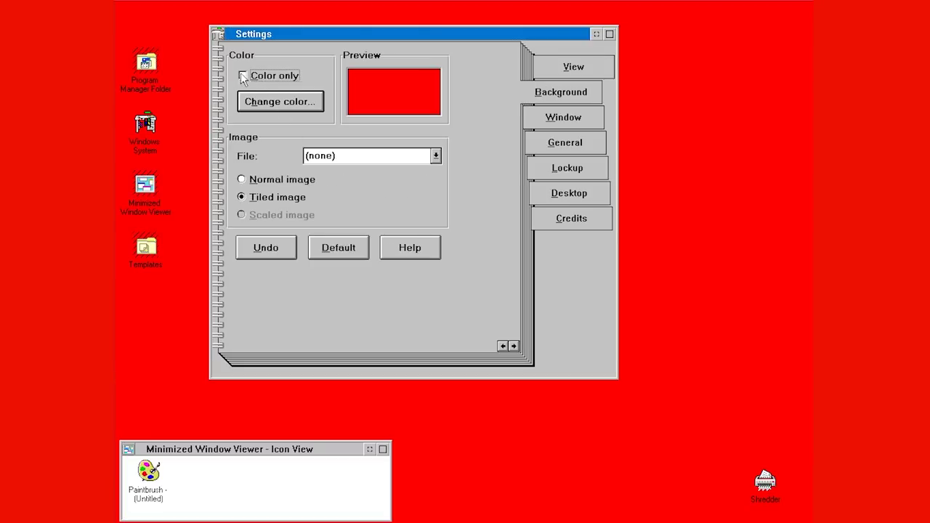
{"action": "left_click", "coordinate": [435, 157]}
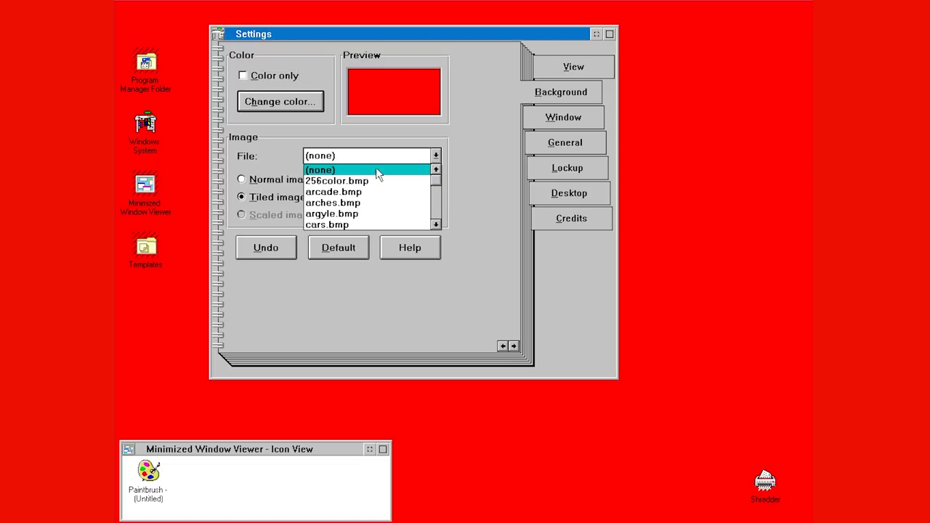
{"action": "left_click_drag", "start_coordinate": [439, 186], "coordinate": [437, 220]}
{"action": "left_click", "coordinate": [369, 214]}
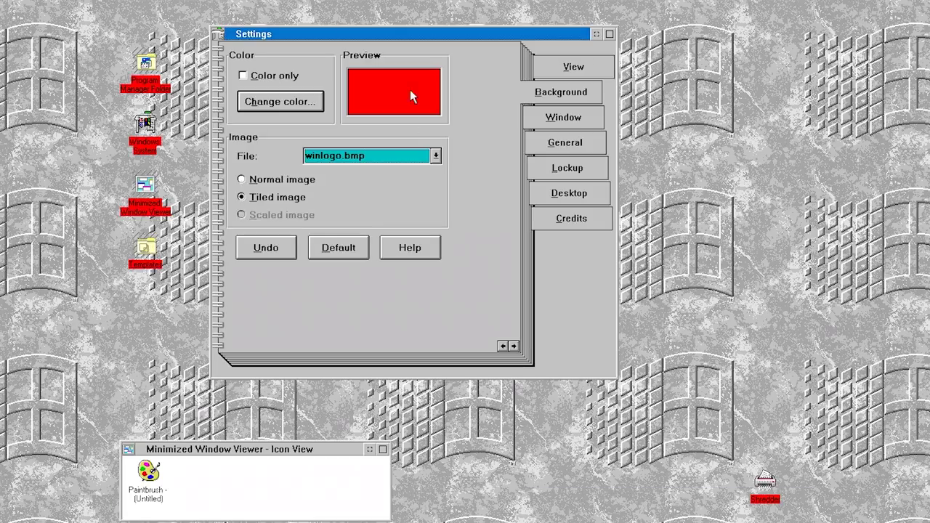
{"action": "left_click_drag", "start_coordinate": [389, 35], "coordinate": [373, 39]}
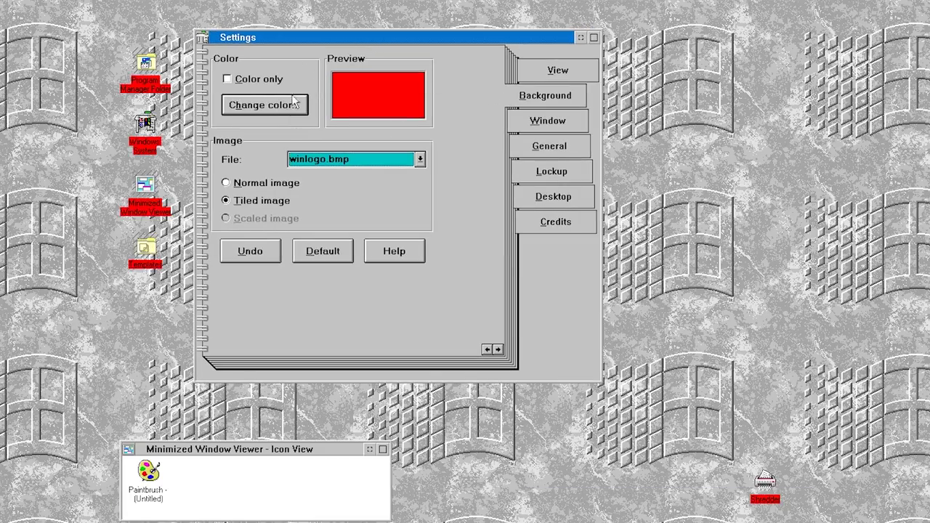
{"action": "left_click", "coordinate": [267, 185]}
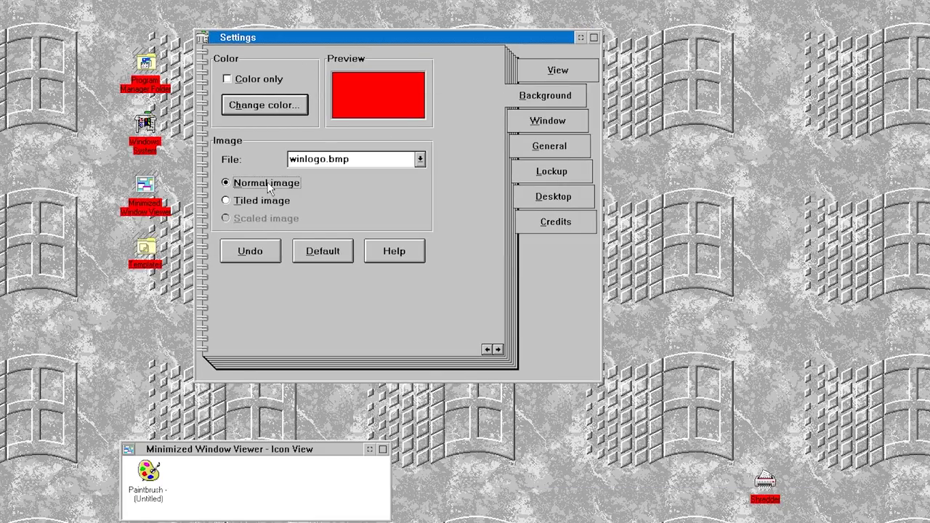
{"action": "left_click", "coordinate": [261, 201]}
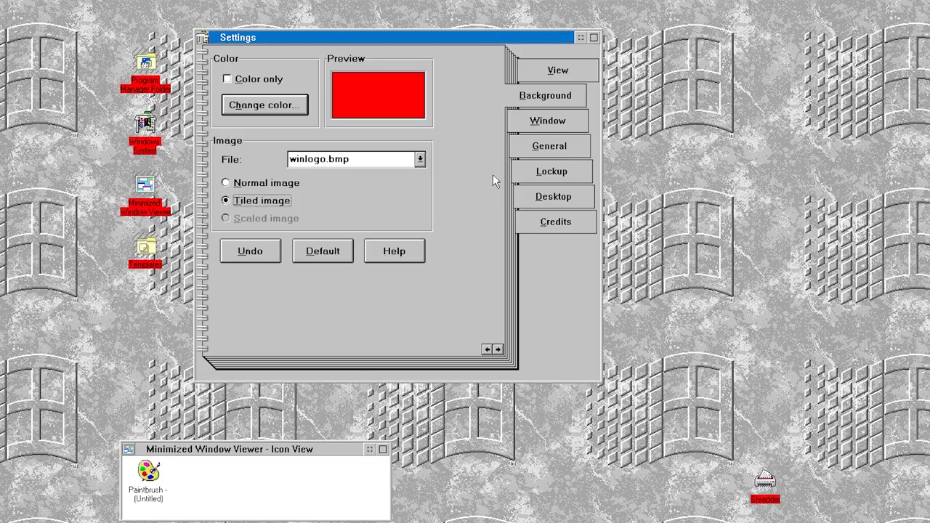
Examine the Window, General, Lockup, Desktop and Credits pages of the desktop's settings, and hide the notebook
{"action": "left_click", "coordinate": [541, 119]}
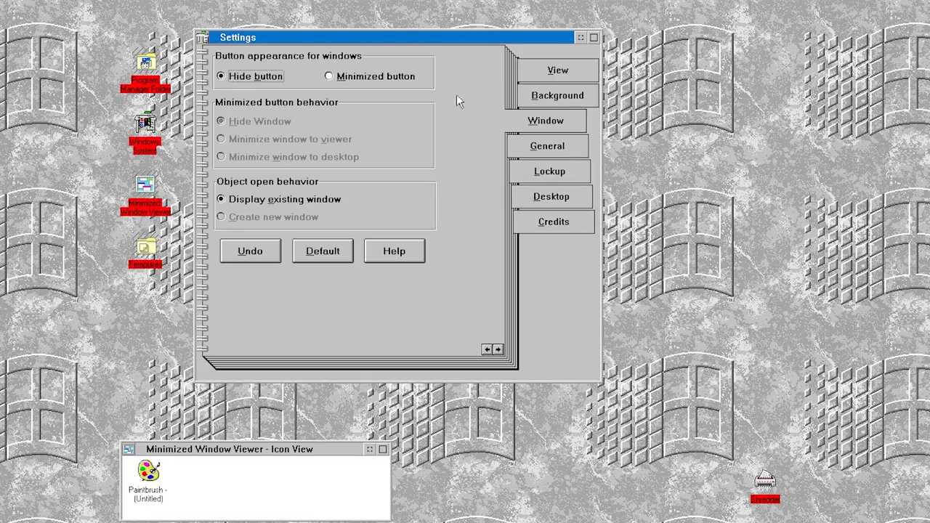
{"action": "left_click", "coordinate": [512, 141]}
{"action": "left_click", "coordinate": [544, 170]}
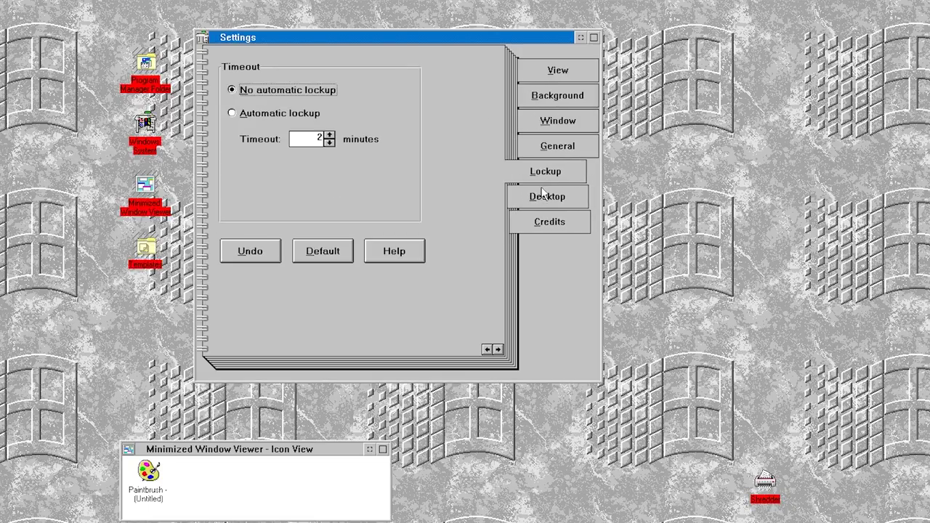
{"action": "left_click", "coordinate": [547, 196]}
{"action": "left_click", "coordinate": [549, 222]}
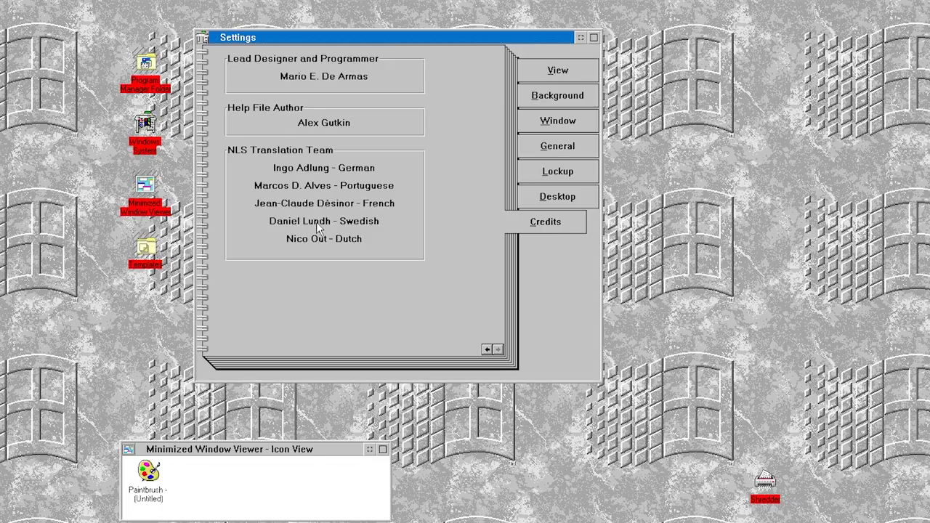
{"action": "left_click_drag", "start_coordinate": [308, 37], "coordinate": [321, 43]}
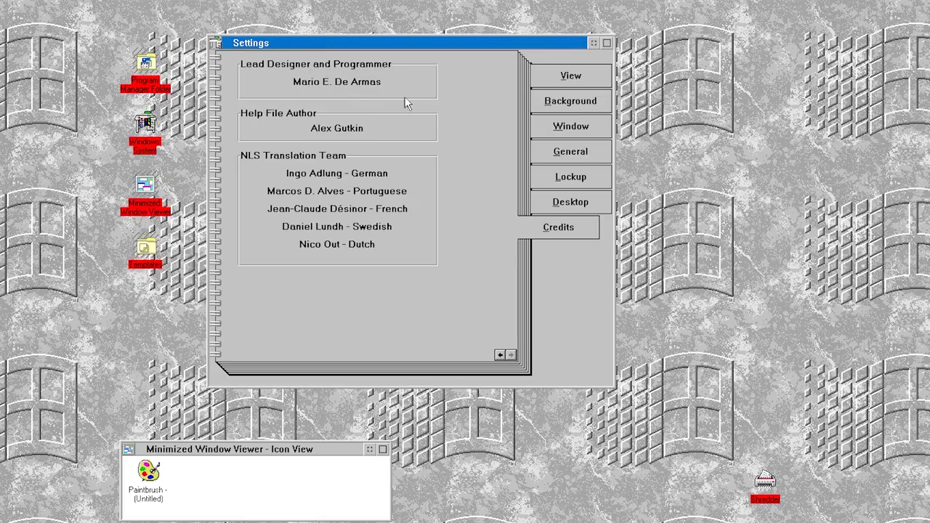
{"action": "left_click", "coordinate": [594, 42]}
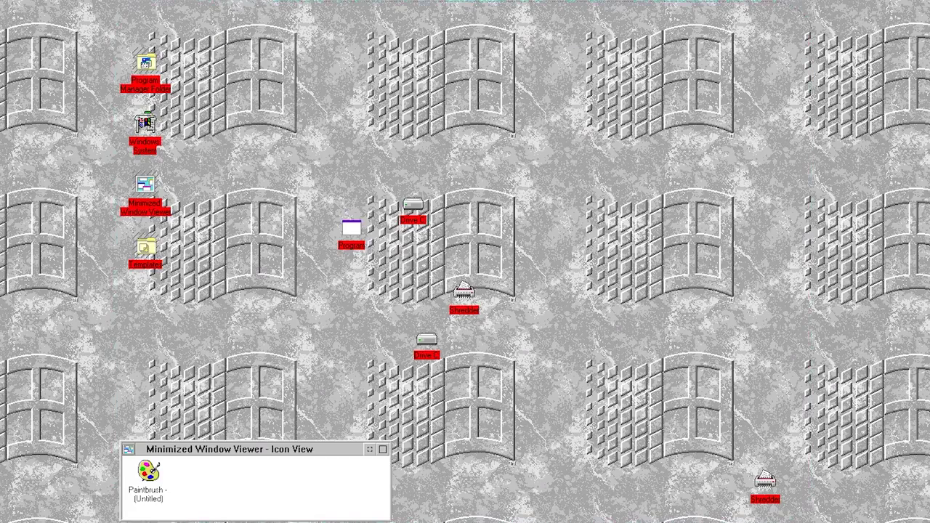
Check the desktop's Help options and open the System Setup folder
{"action": "right_click", "coordinate": [297, 1]}
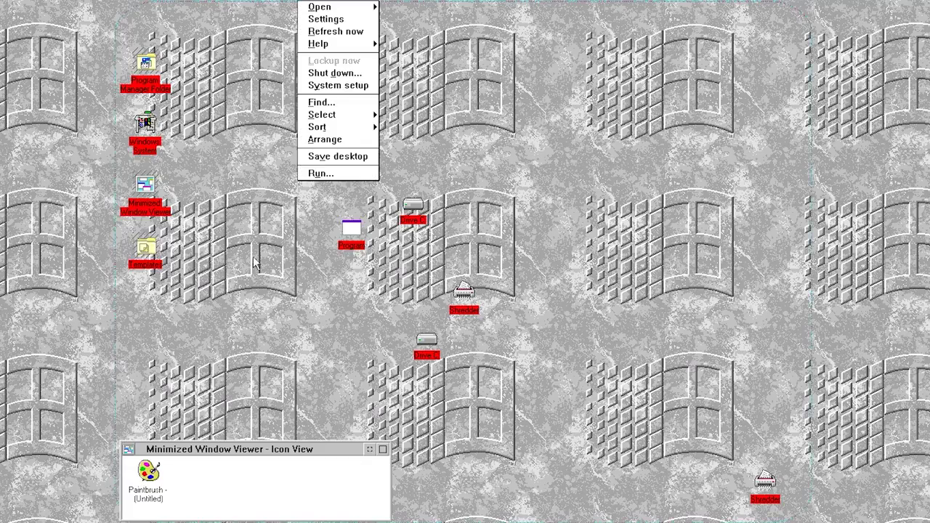
{"action": "left_click", "coordinate": [459, 107]}
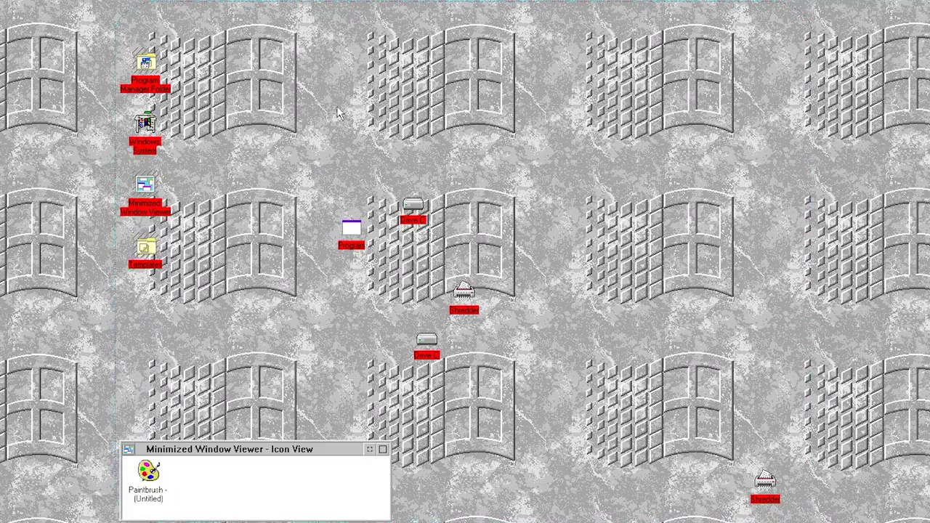
{"action": "right_click", "coordinate": [336, 2]}
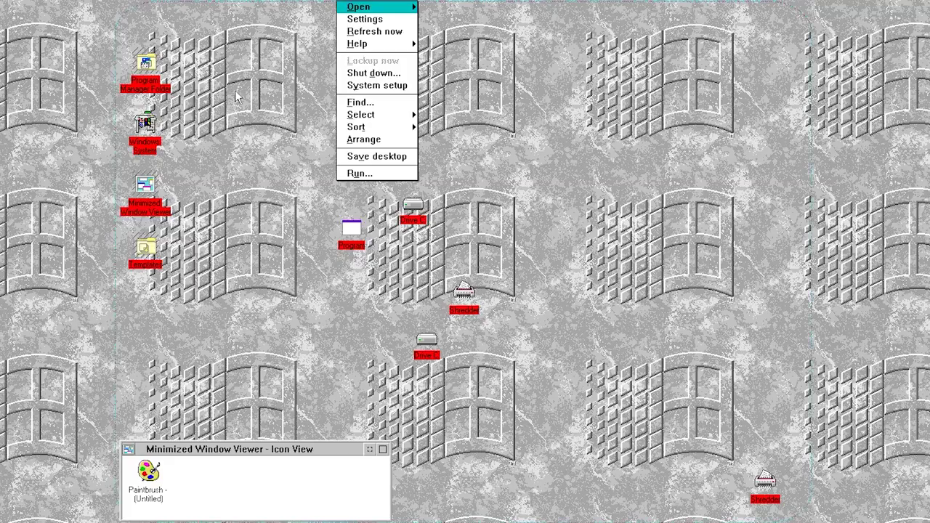
{"action": "left_click", "coordinate": [381, 45]}
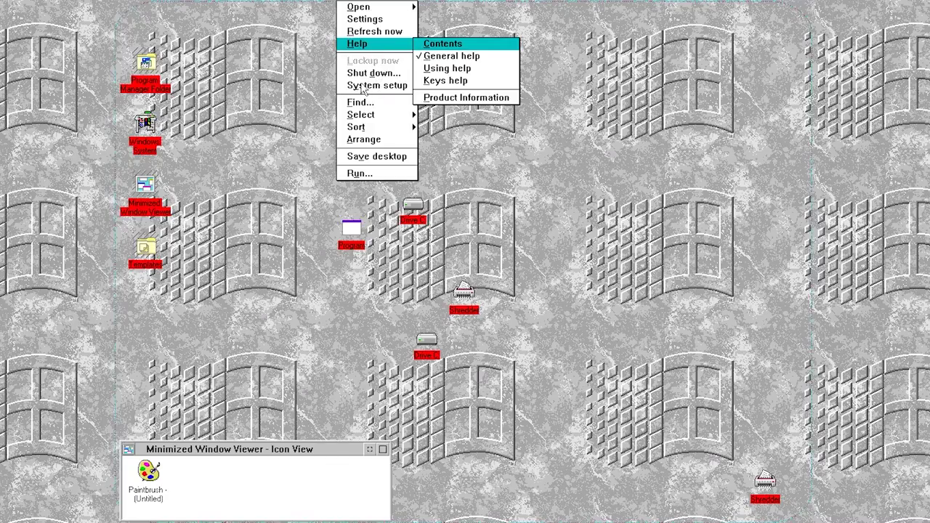
{"action": "left_click", "coordinate": [385, 86]}
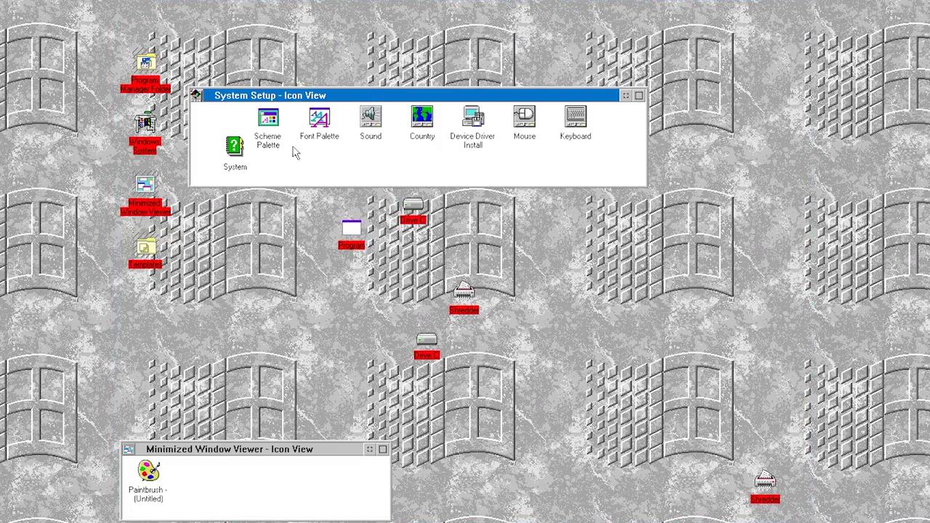
Arrange the desktop icons and save the current desktop layout
{"action": "left_click", "coordinate": [247, 227]}
{"action": "right_click", "coordinate": [247, 224]}
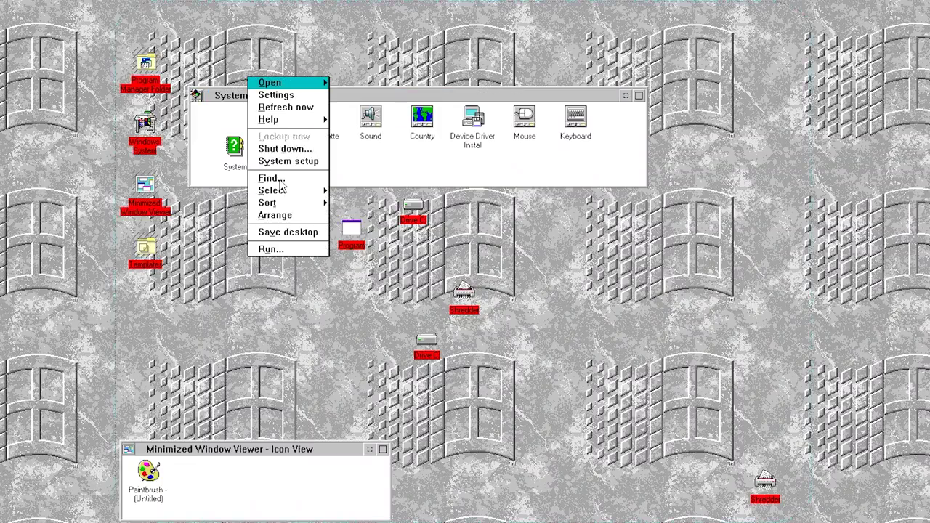
{"action": "mouse_move", "coordinate": [282, 194]}
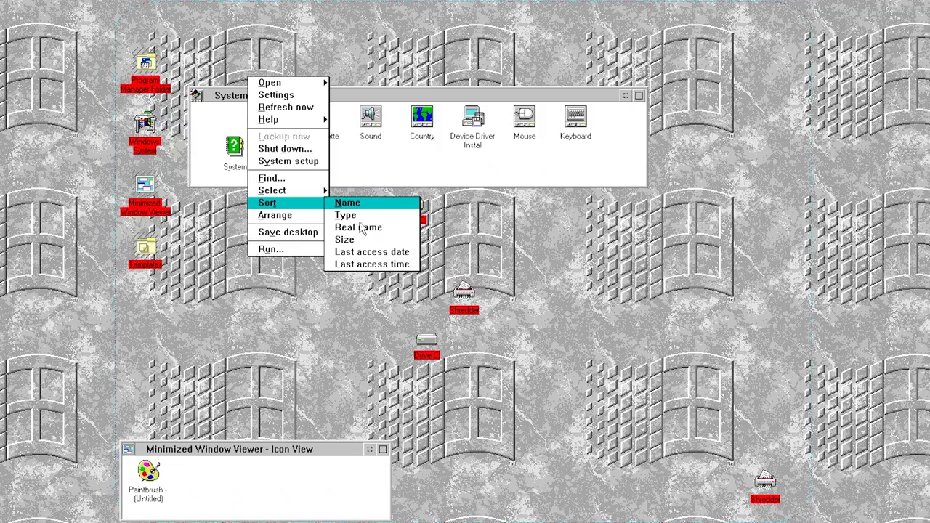
{"action": "left_click", "coordinate": [276, 216]}
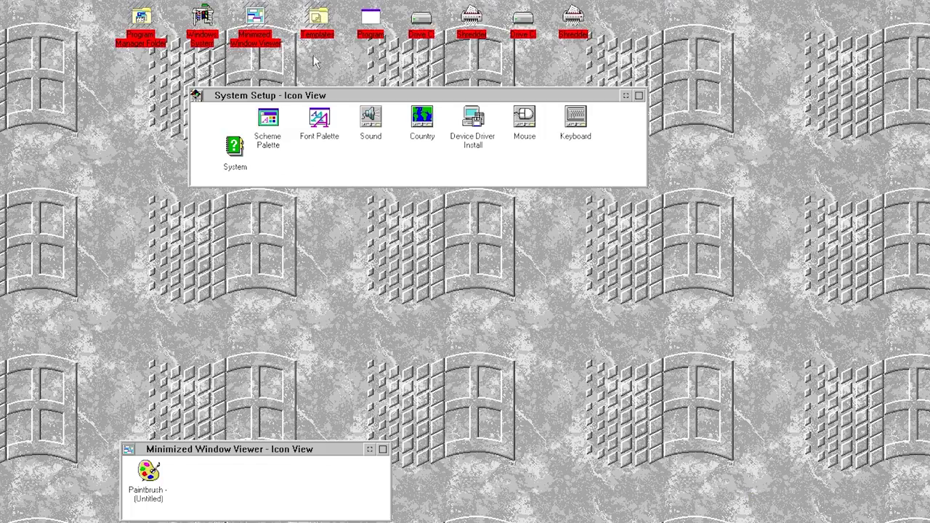
{"action": "right_click", "coordinate": [273, 232]}
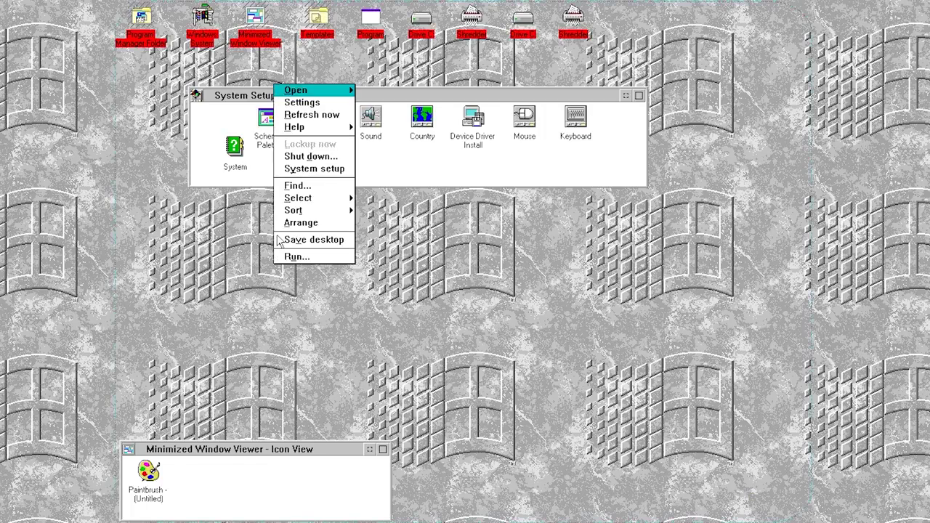
{"action": "left_click", "coordinate": [280, 240]}
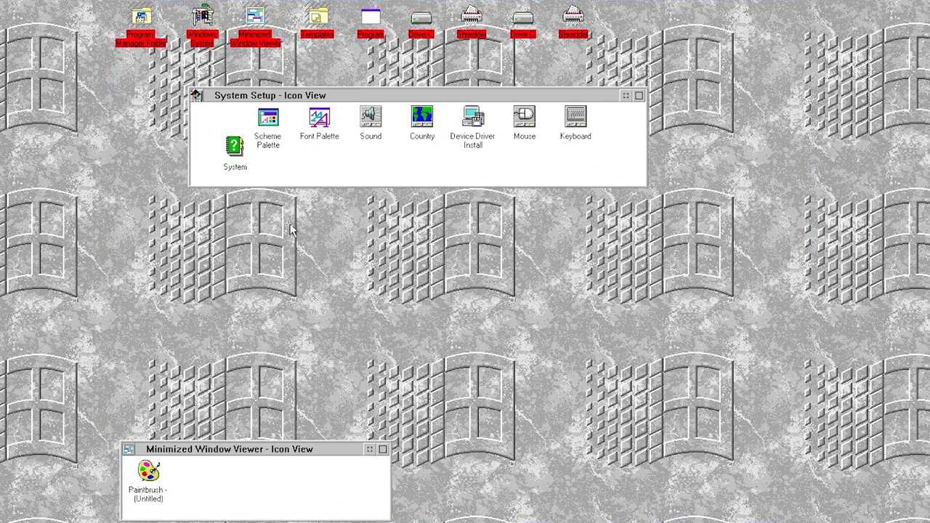
Run progman from the desktop in a normal window
{"action": "right_click", "coordinate": [325, 229]}
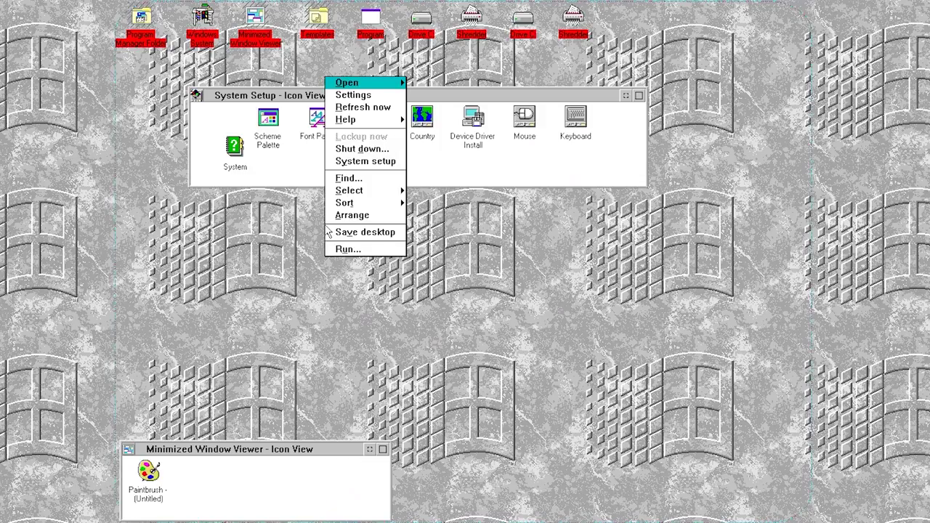
{"action": "left_click", "coordinate": [371, 249]}
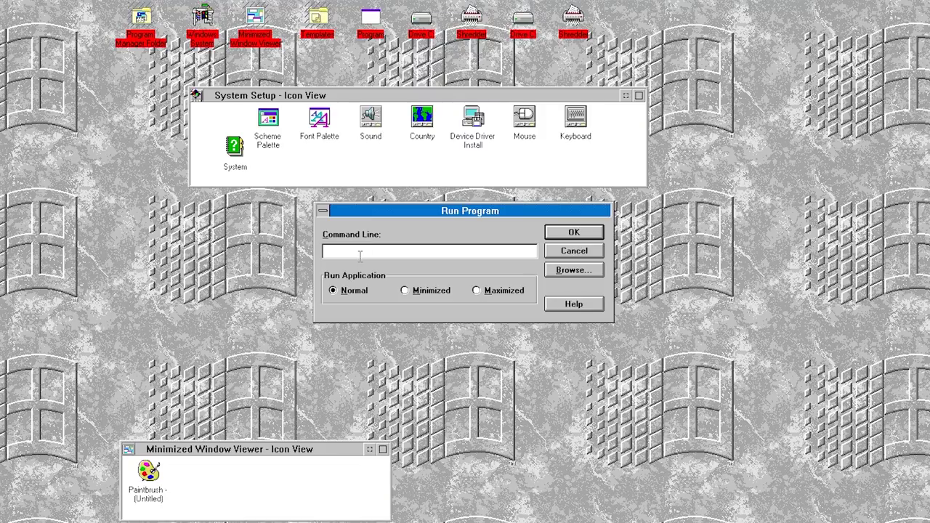
{"action": "type", "text": "progman"}
{"action": "key", "text": "Return"}
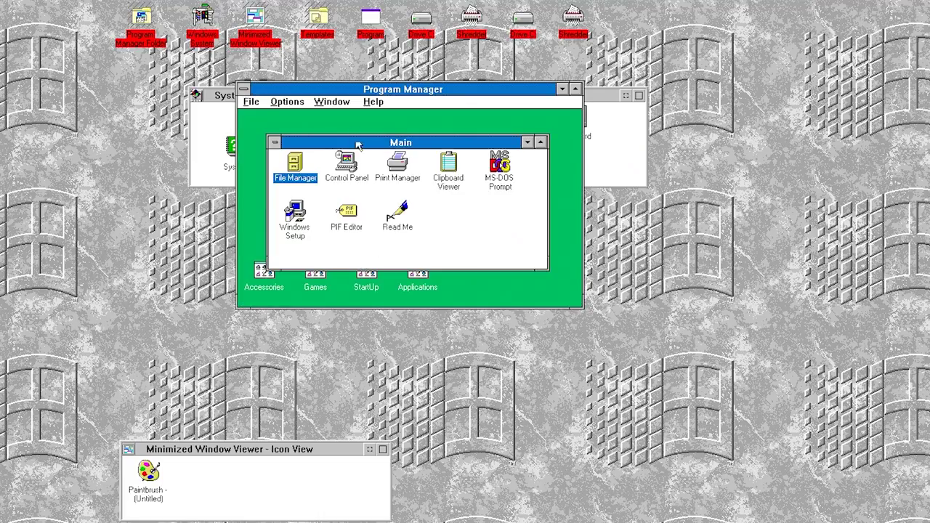
Enlarge the Program Manager window and move it up to just below the row of desktop icons
{"action": "left_click_drag", "start_coordinate": [320, 89], "coordinate": [254, 84]}
{"action": "left_click_drag", "start_coordinate": [512, 292], "coordinate": [635, 345]}
{"action": "mouse_move", "coordinate": [234, 77]}
{"action": "left_mouse_down"}
{"action": "mouse_move", "coordinate": [264, 68]}
{"action": "mouse_move", "coordinate": [264, 89]}
{"action": "mouse_move", "coordinate": [250, 86]}
{"action": "left_mouse_up"}
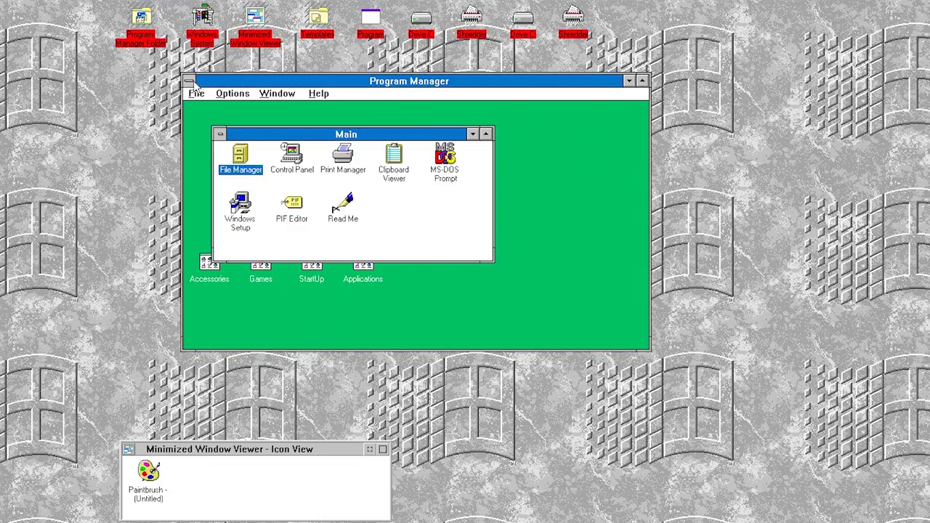
{"action": "left_click_drag", "start_coordinate": [193, 81], "coordinate": [172, 65]}
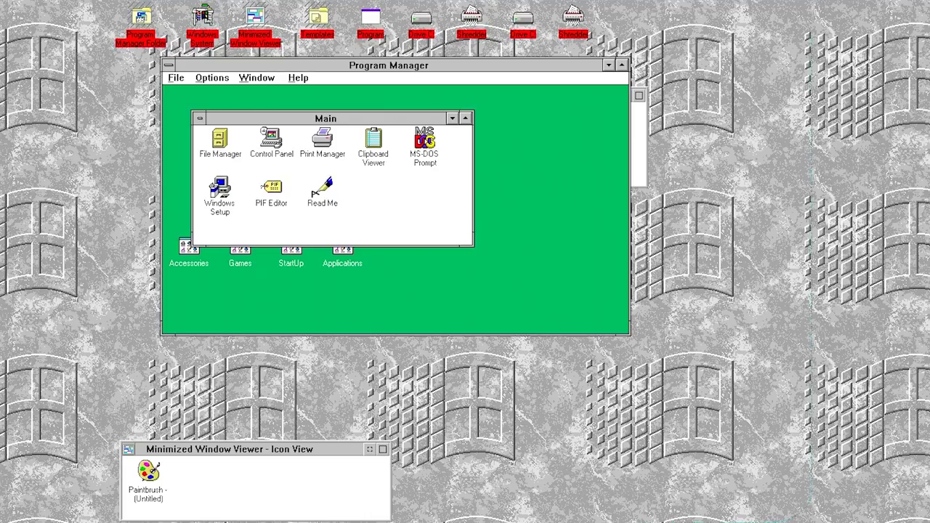
Shut down Windows to DOS, saving the current desktop configuration
{"action": "right_click", "coordinate": [690, 192]}
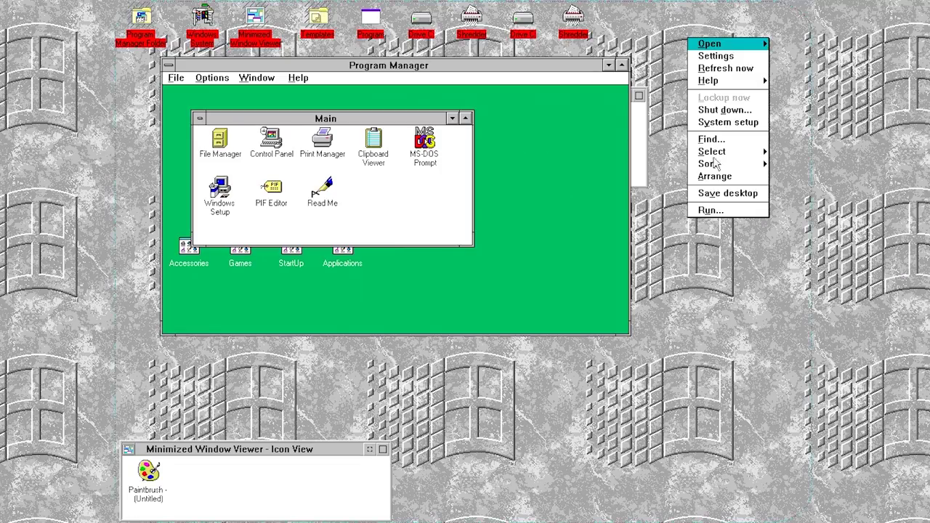
{"action": "left_click", "coordinate": [709, 118]}
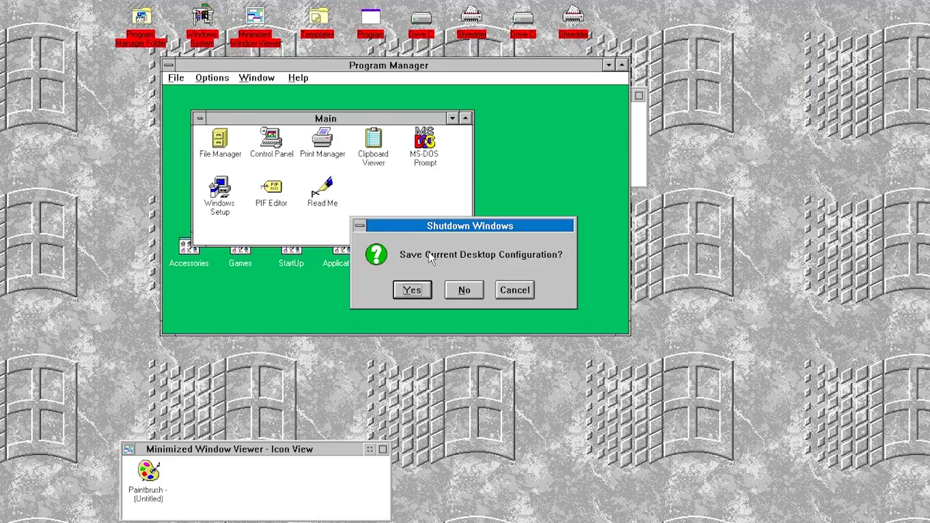
{"action": "left_click", "coordinate": [428, 288]}
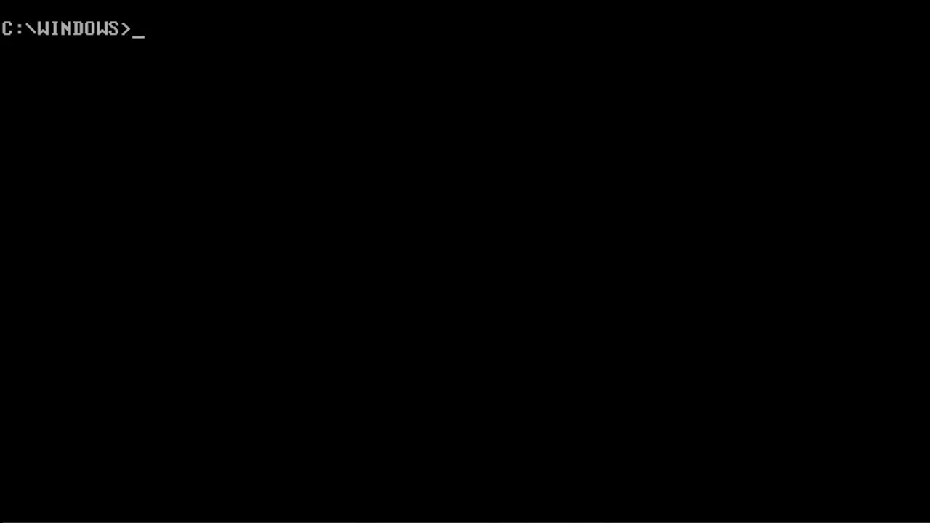
Open system.ini from C:\WINDOWS in the MS-DOS Editor
{"action": "type", "text": "ediy"}
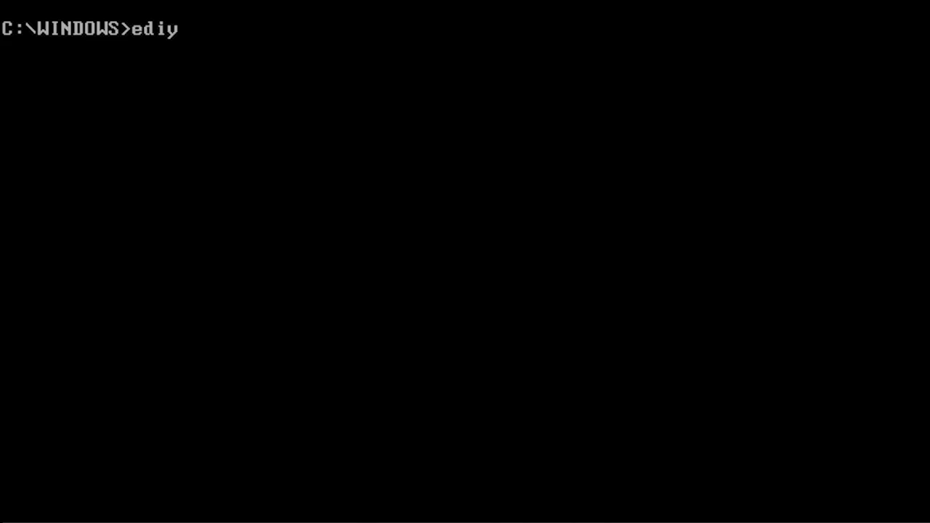
{"action": "key", "text": "BackSpace"}
{"action": "type", "text": "t sys"}
{"action": "type", "text": "em"}
{"action": "key", "text": "BackSpace"}
{"action": "key", "text": "BackSpace"}
{"action": "key", "text": "BackSpace"}
{"action": "type", "text": "ste"}
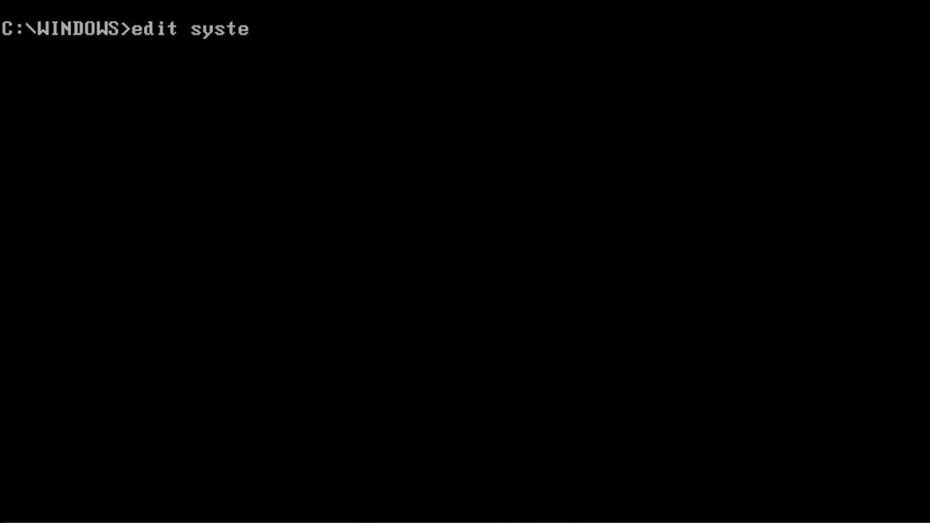
{"action": "type", "text": "m.ini"}
{"action": "key", "text": "Return"}
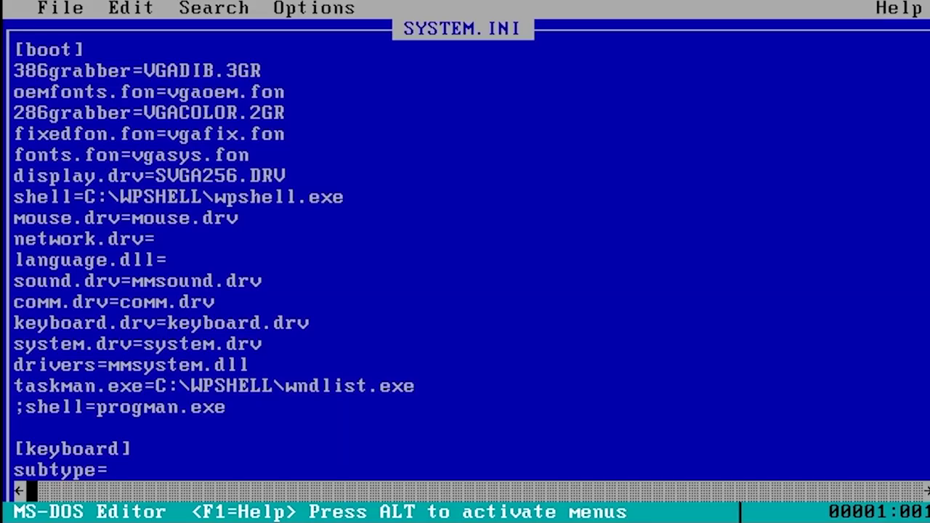
Set the shell entry in the [boot] section to C:\Windows\progman.exe
{"action": "key", "text": "Down"}
{"action": "key", "text": "Down"}
{"action": "key", "text": "Down"}
{"action": "key", "text": "Down"}
{"action": "key", "text": "Down"}
{"action": "key", "text": "Down"}
{"action": "key", "text": "Down"}
{"action": "key", "text": "Right"}
{"action": "key", "text": "Right"}
{"action": "key", "text": "Right"}
{"action": "key", "text": "Right"}
{"action": "key", "text": "Right"}
{"action": "key", "text": "Right"}
{"action": "key", "text": "Right"}
{"action": "key", "text": "Right"}
{"action": "key", "text": "Right"}
{"action": "key", "text": "Right"}
{"action": "key", "text": "Right"}
{"action": "key", "text": "Right"}
{"action": "key", "text": "Right"}
{"action": "key", "text": "Right"}
{"action": "key", "text": "Right"}
{"action": "key", "text": "Right"}
{"action": "key", "text": "Right"}
{"action": "key", "text": "Right"}
{"action": "key", "text": "Right"}
{"action": "key", "text": "Right"}
{"action": "key", "text": "Right"}
{"action": "key", "text": "Right"}
{"action": "key", "text": "Right"}
{"action": "key", "text": "Right"}
{"action": "key", "text": "Left"}
{"action": "key", "text": "BackSpace"}
{"action": "key", "text": "BackSpace"}
{"action": "key", "text": "BackSpace"}
{"action": "key", "text": "BackSpace"}
{"action": "key", "text": "BackSpace"}
{"action": "key", "text": "BackSpace"}
{"action": "key", "text": "BackSpace"}
{"action": "key", "text": "BackSpace"}
{"action": "key", "text": "BackSpace"}
{"action": "key", "text": "BackSpace"}
{"action": "key", "text": "BackSpace"}
{"action": "key", "text": "BackSpace"}
{"action": "key", "text": "BackSpace"}
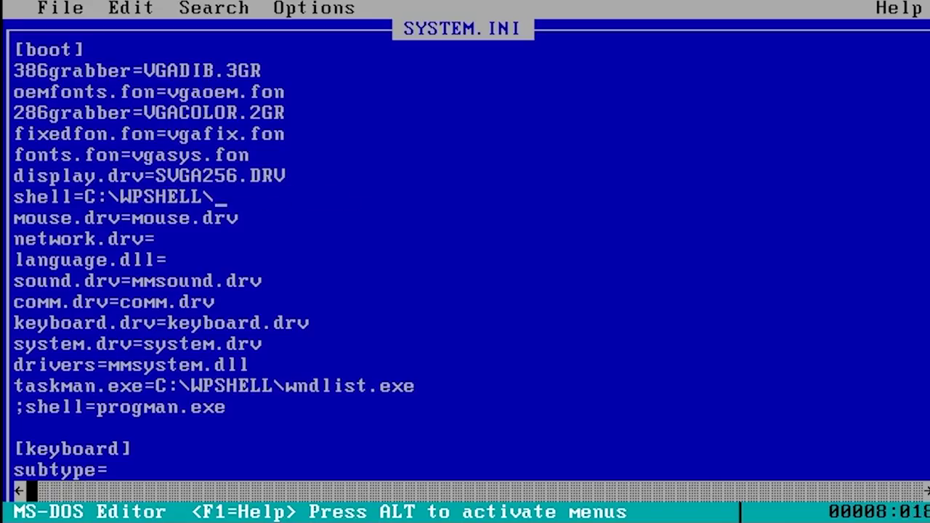
{"action": "key", "text": "BackSpace"}
{"action": "key", "text": "BackSpace"}
{"action": "key", "text": "BackSpace"}
{"action": "key", "text": "BackSpace"}
{"action": "key", "text": "BackSpace"}
{"action": "type", "text": "i"}
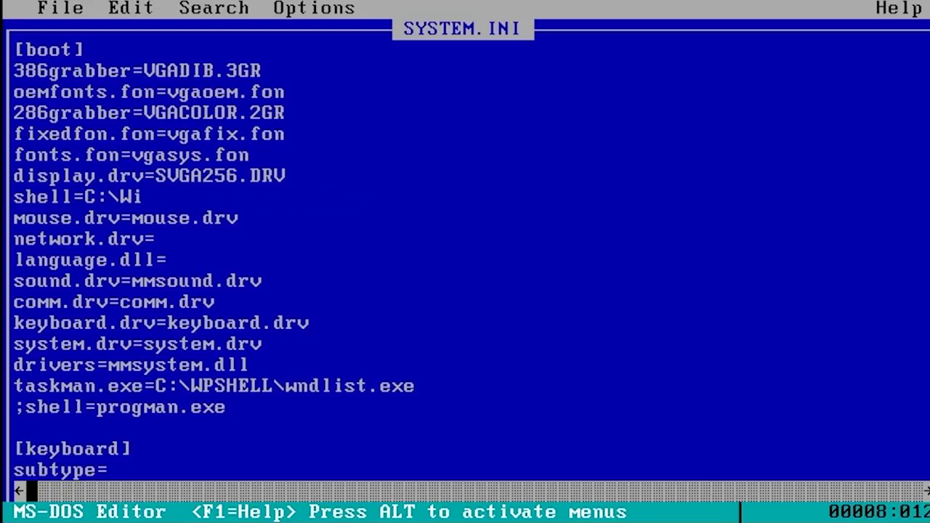
{"action": "type", "text": "ndows\\"}
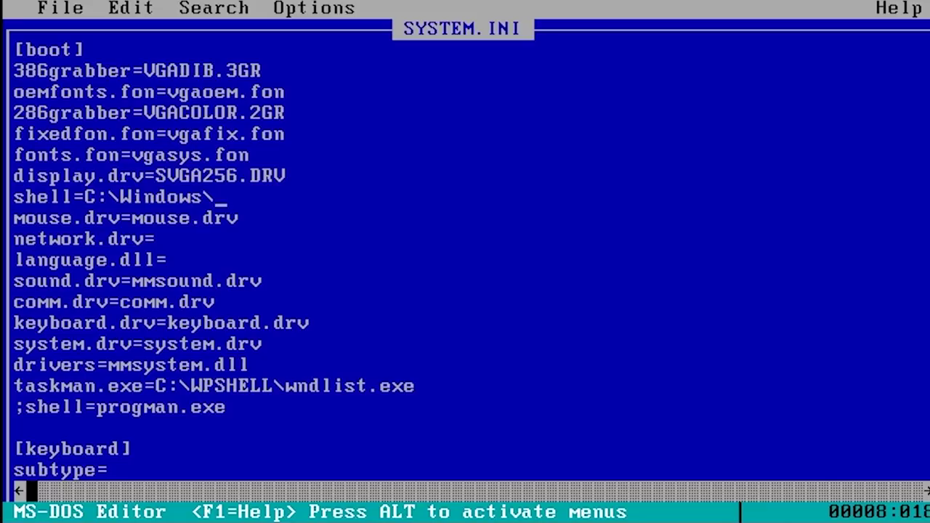
{"action": "type", "text": "progm"}
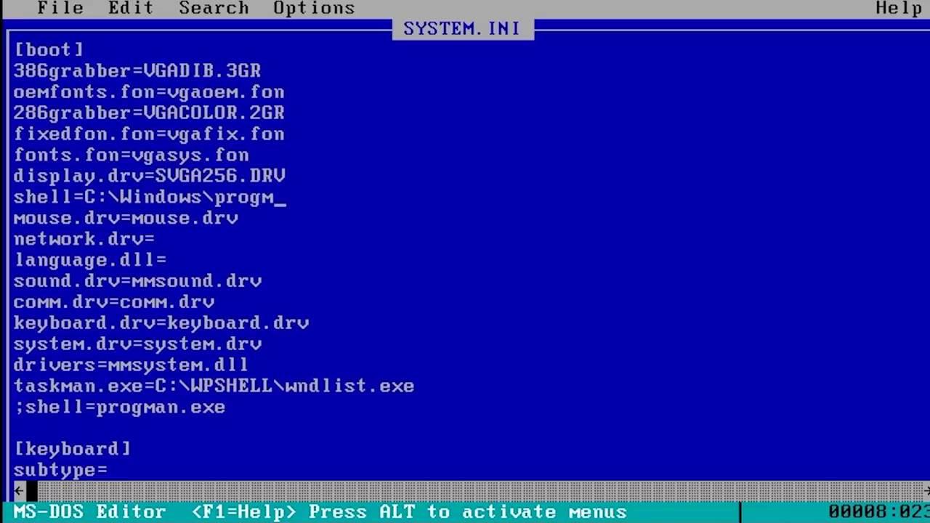
{"action": "type", "text": "an.exe"}
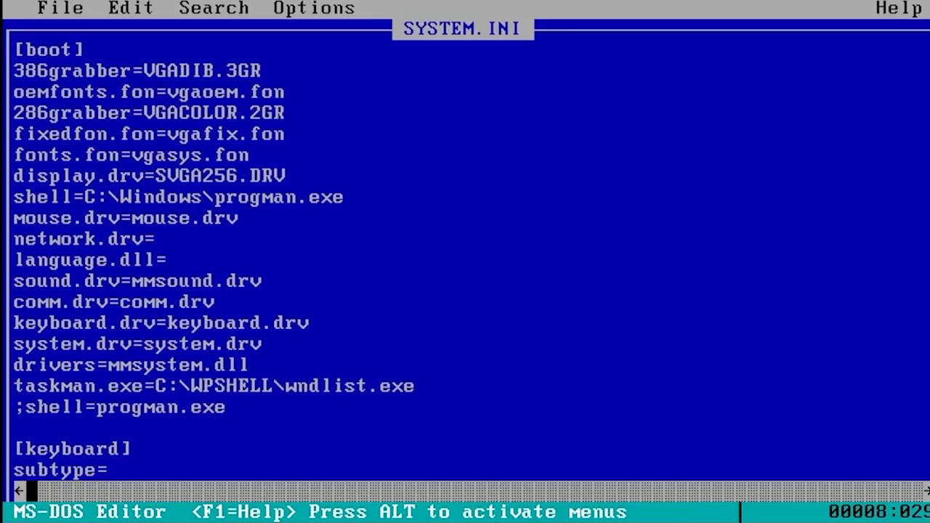
Exit the editor, saving the changes to SYSTEM.INI
{"action": "key", "text": "alt"}
{"action": "key", "text": "Return"}
{"action": "key", "text": "x"}
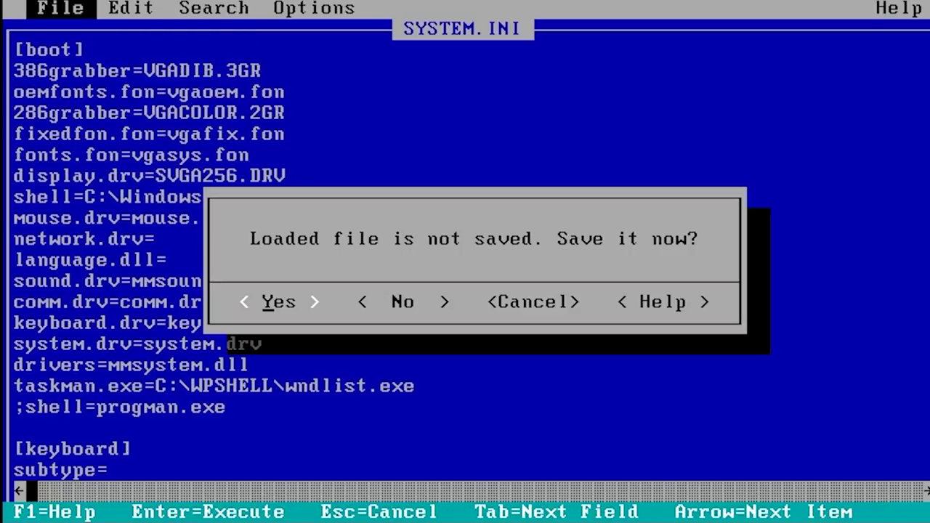
{"action": "key", "text": "Return"}
Restart Windows and move the Program Manager window towards the middle of the desktop
{"action": "type", "text": "w"}
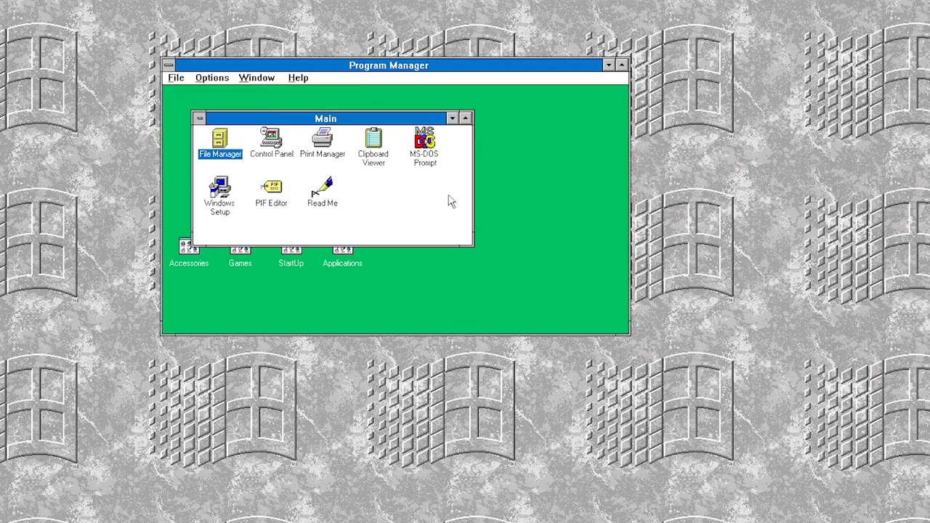
{"action": "left_click_drag", "start_coordinate": [405, 63], "coordinate": [481, 110]}
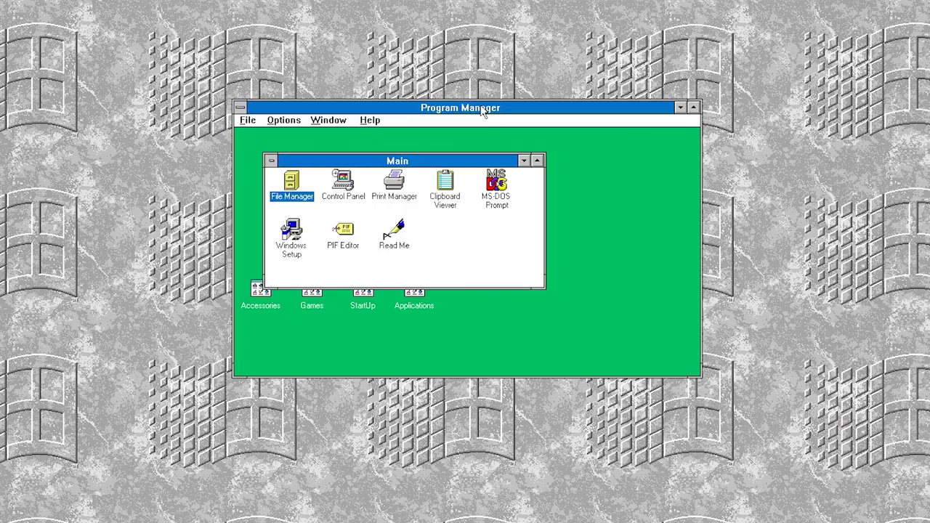